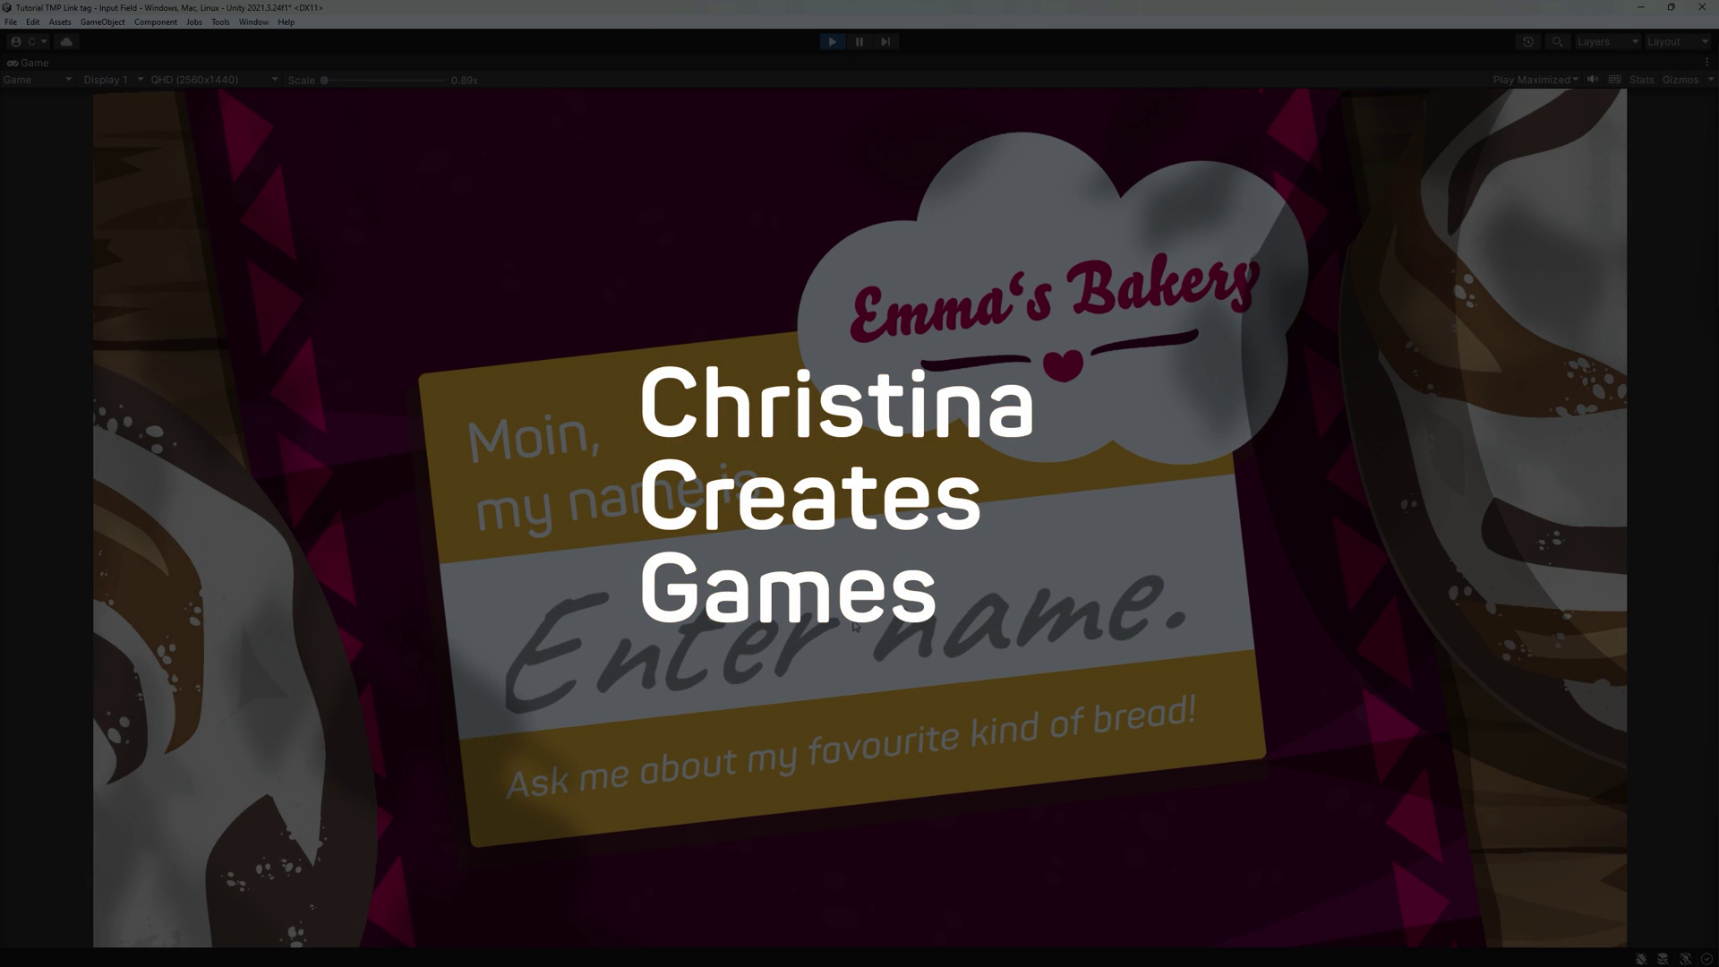
- Type a test name, enter the value 500, then enter and submit the PIN
{"action": "type", "text": "Sam"}
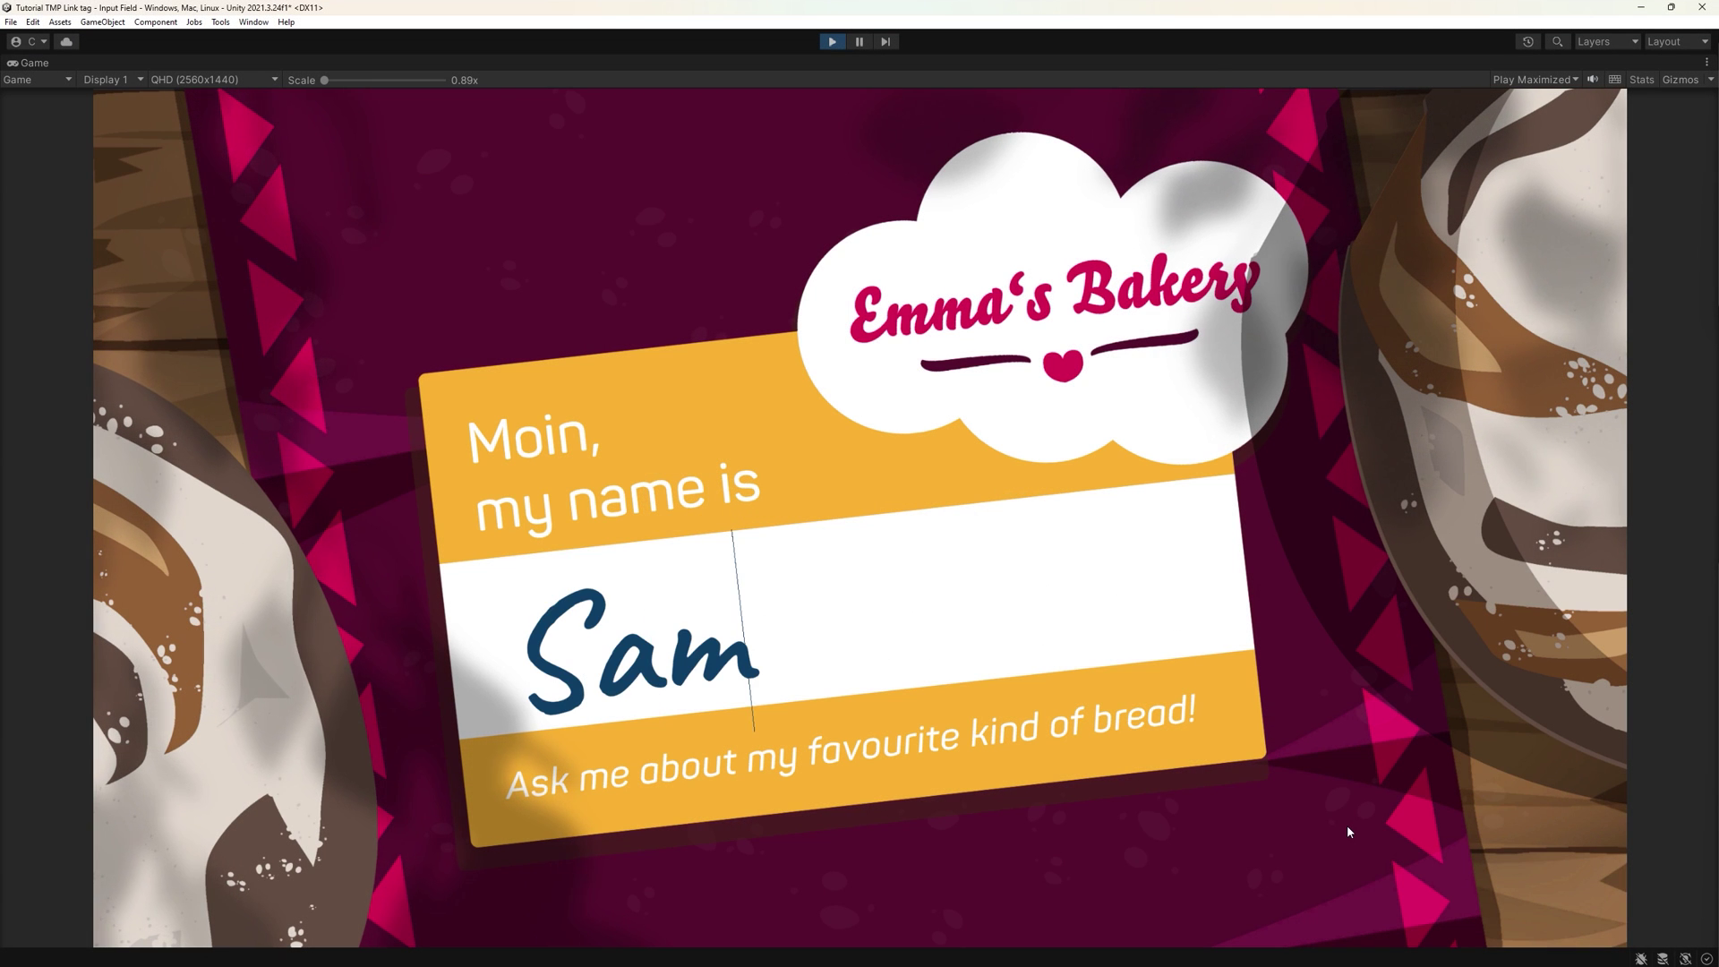
{"action": "type", "text": "antha"}
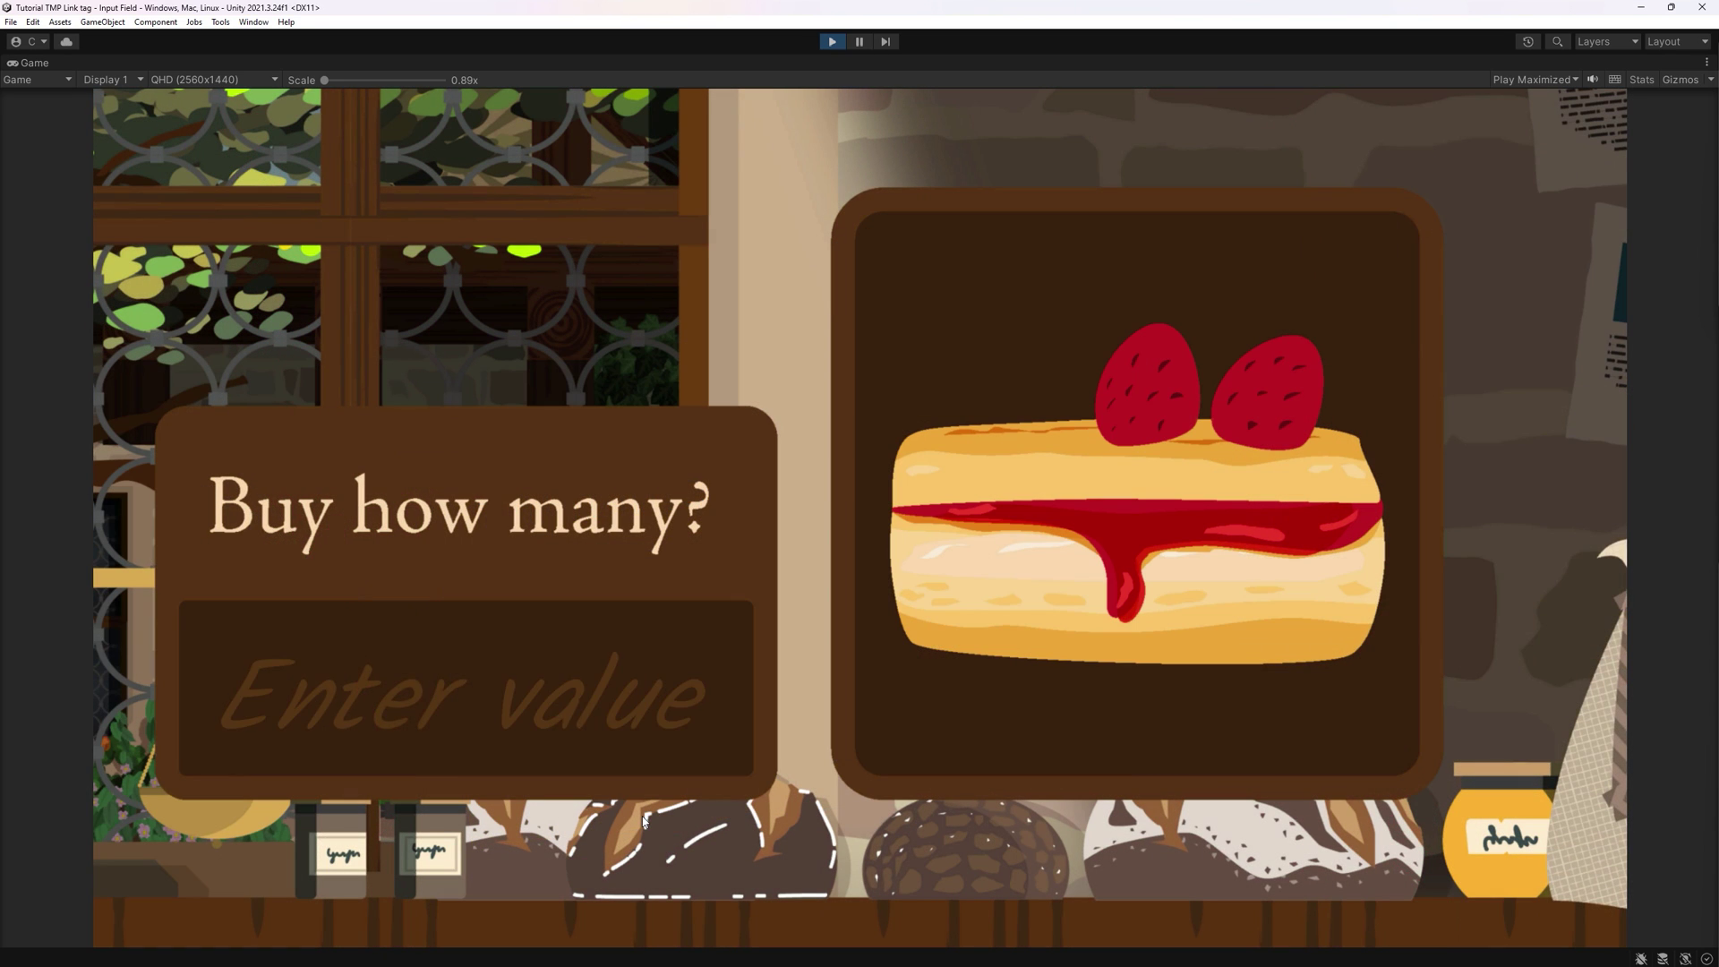
{"action": "type", "text": "500"}
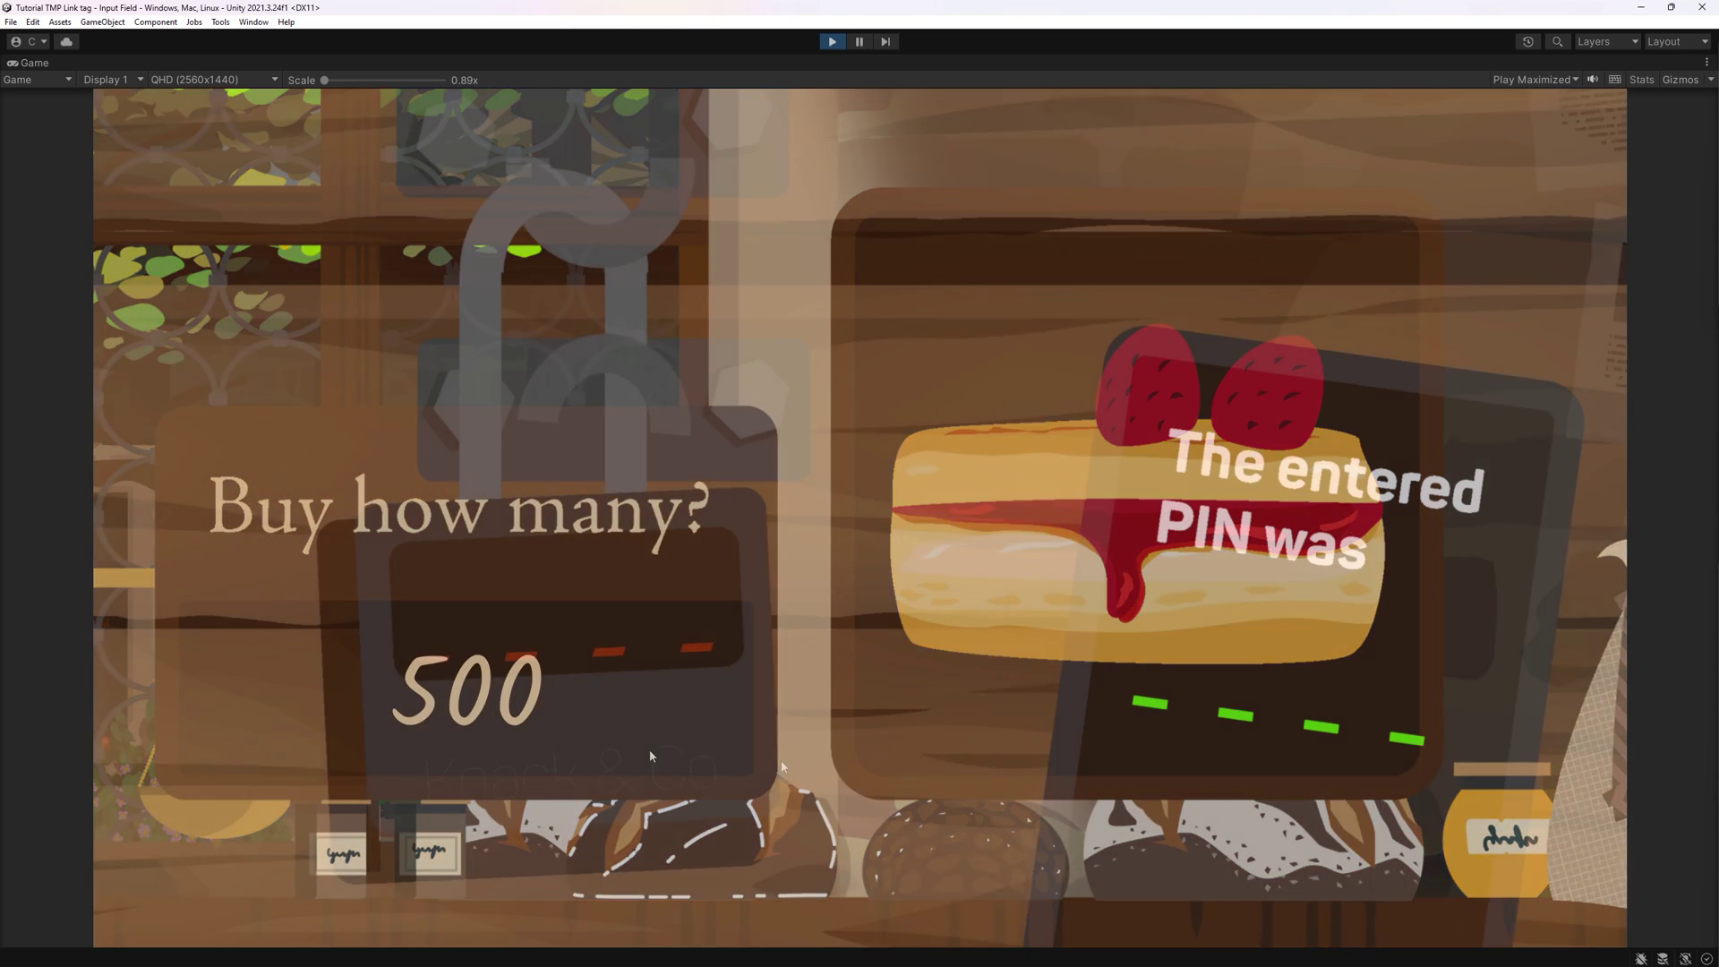
{"action": "type", "text": "123"}
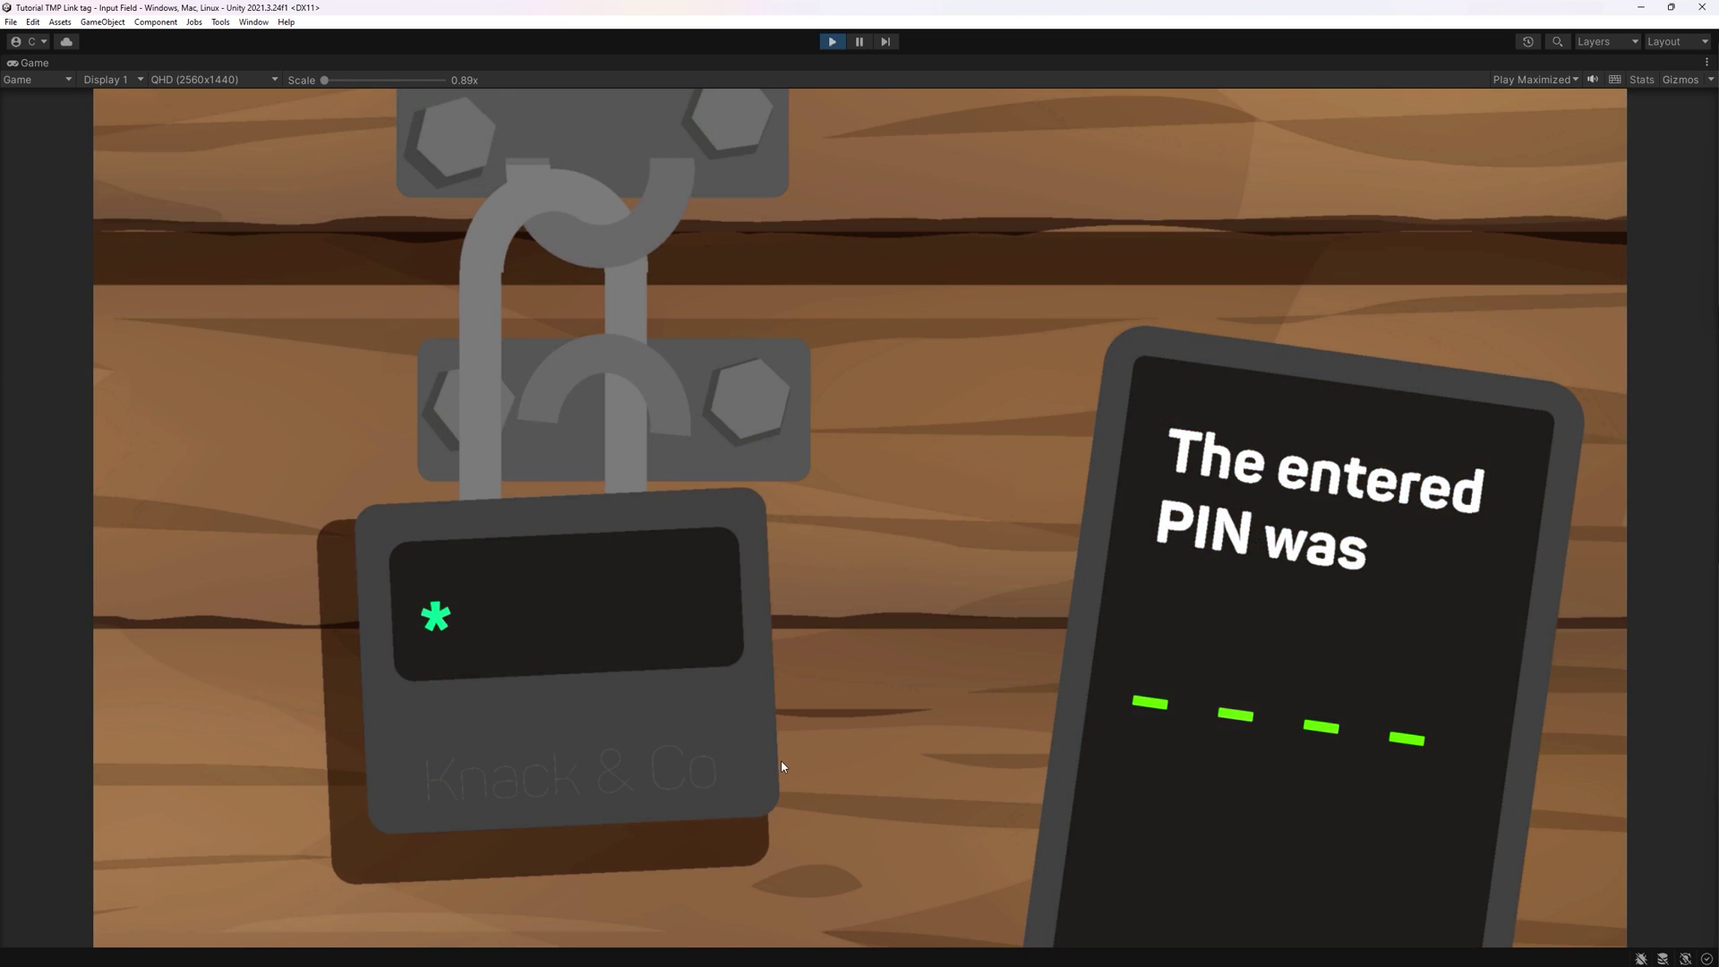
{"action": "type", "text": "5"}
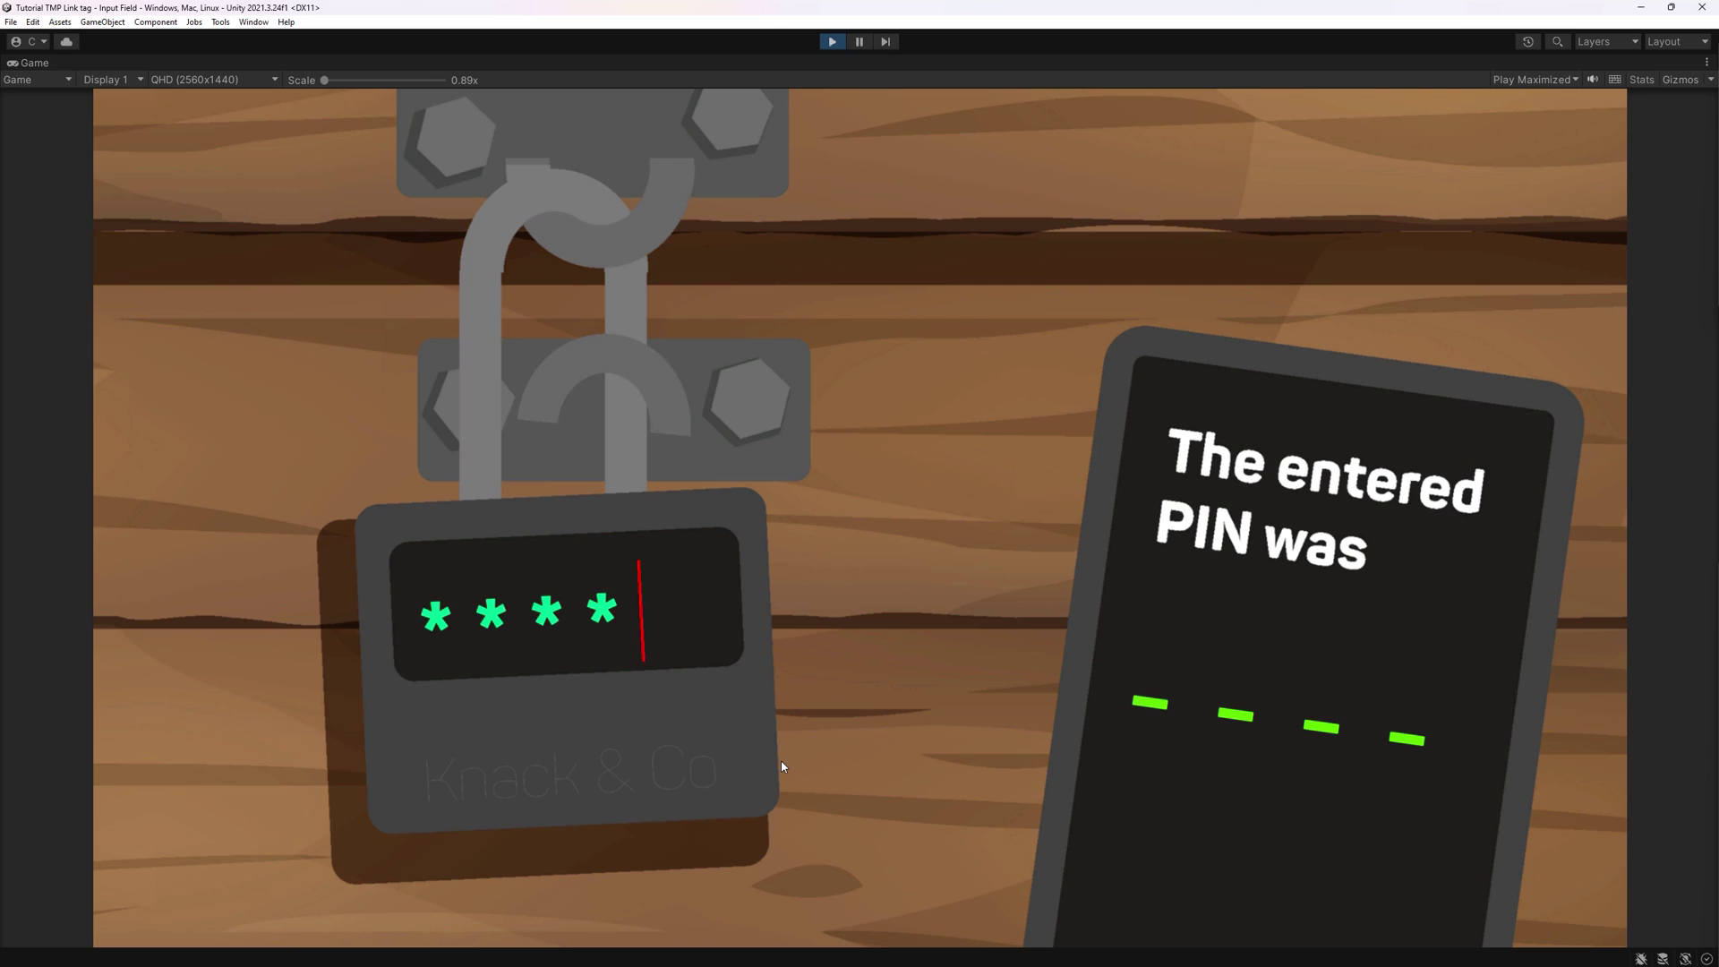
{"action": "key", "text": "Return"}
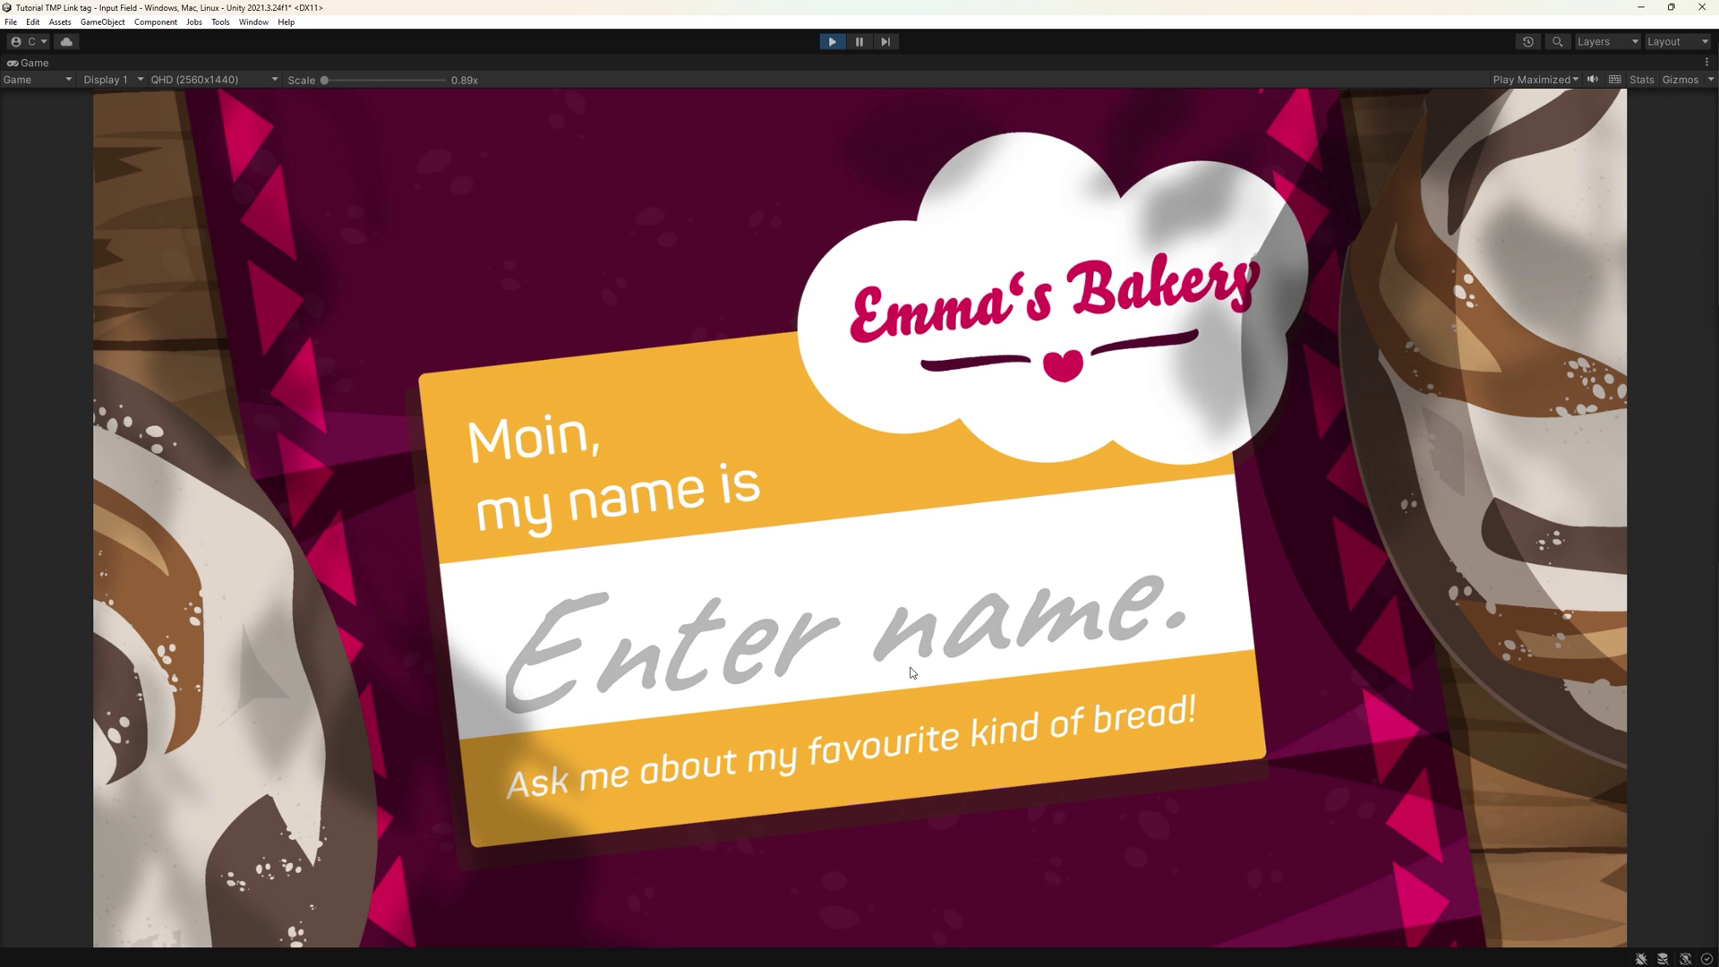
- Type a test name, make the Selection Color tan, then preview and clear the highlight
{"action": "left_click", "coordinate": [855, 625]}
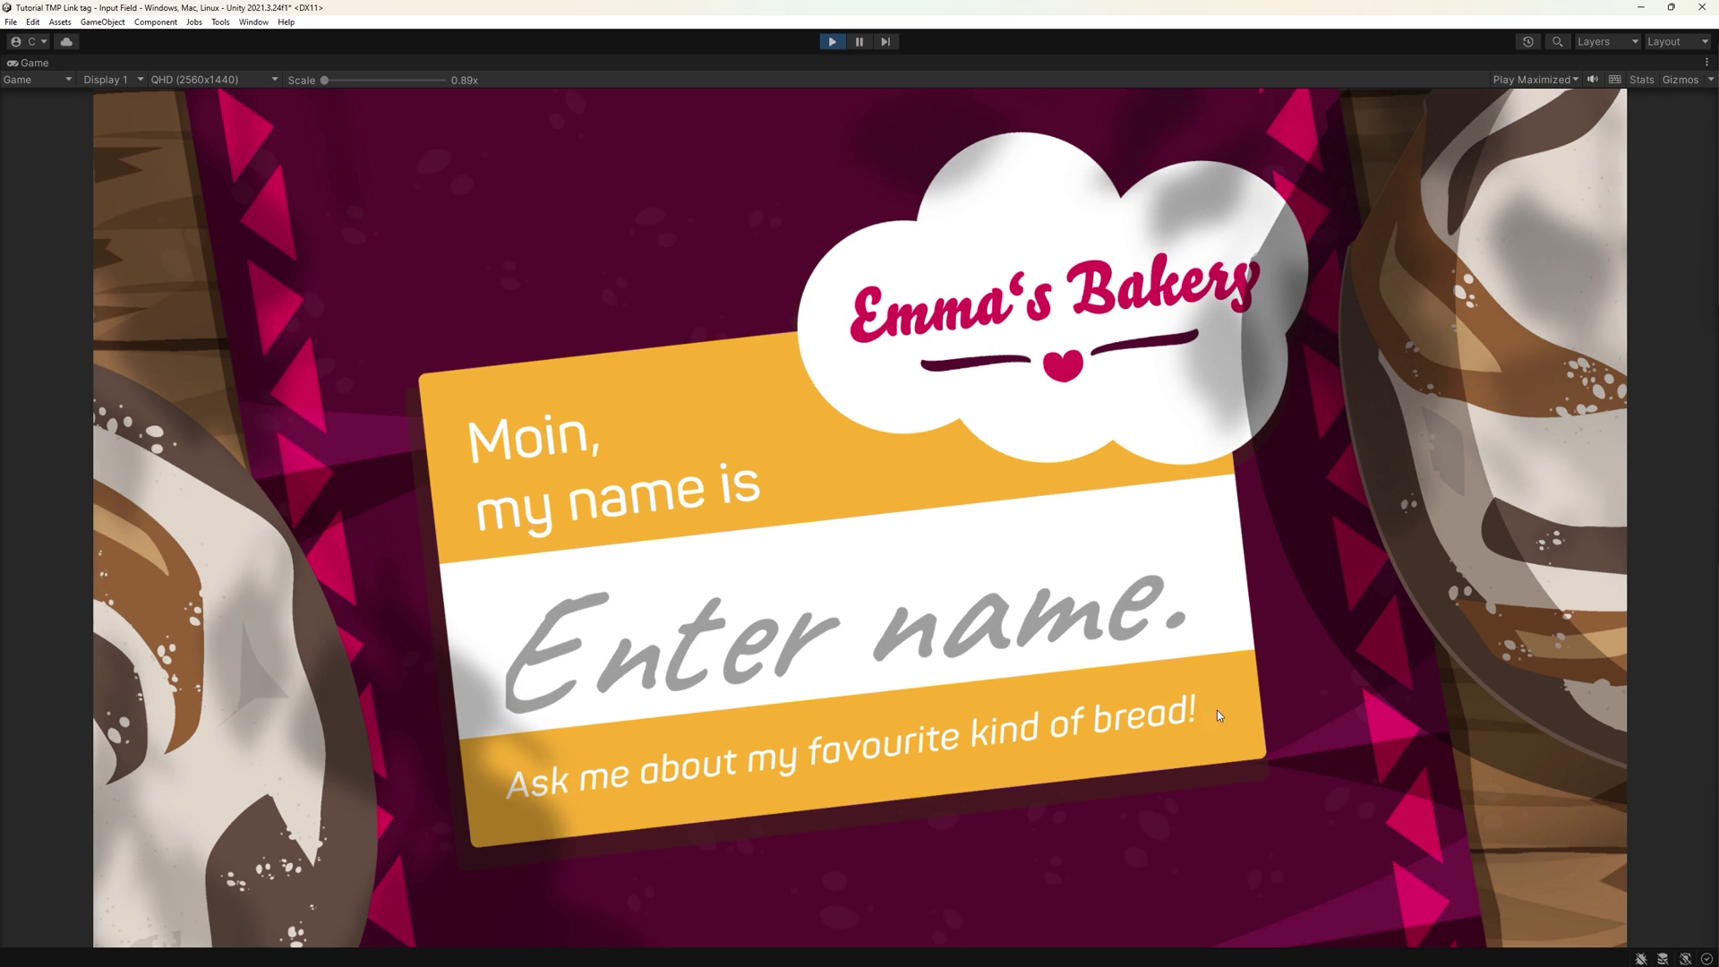
{"action": "type", "text": "Sa"}
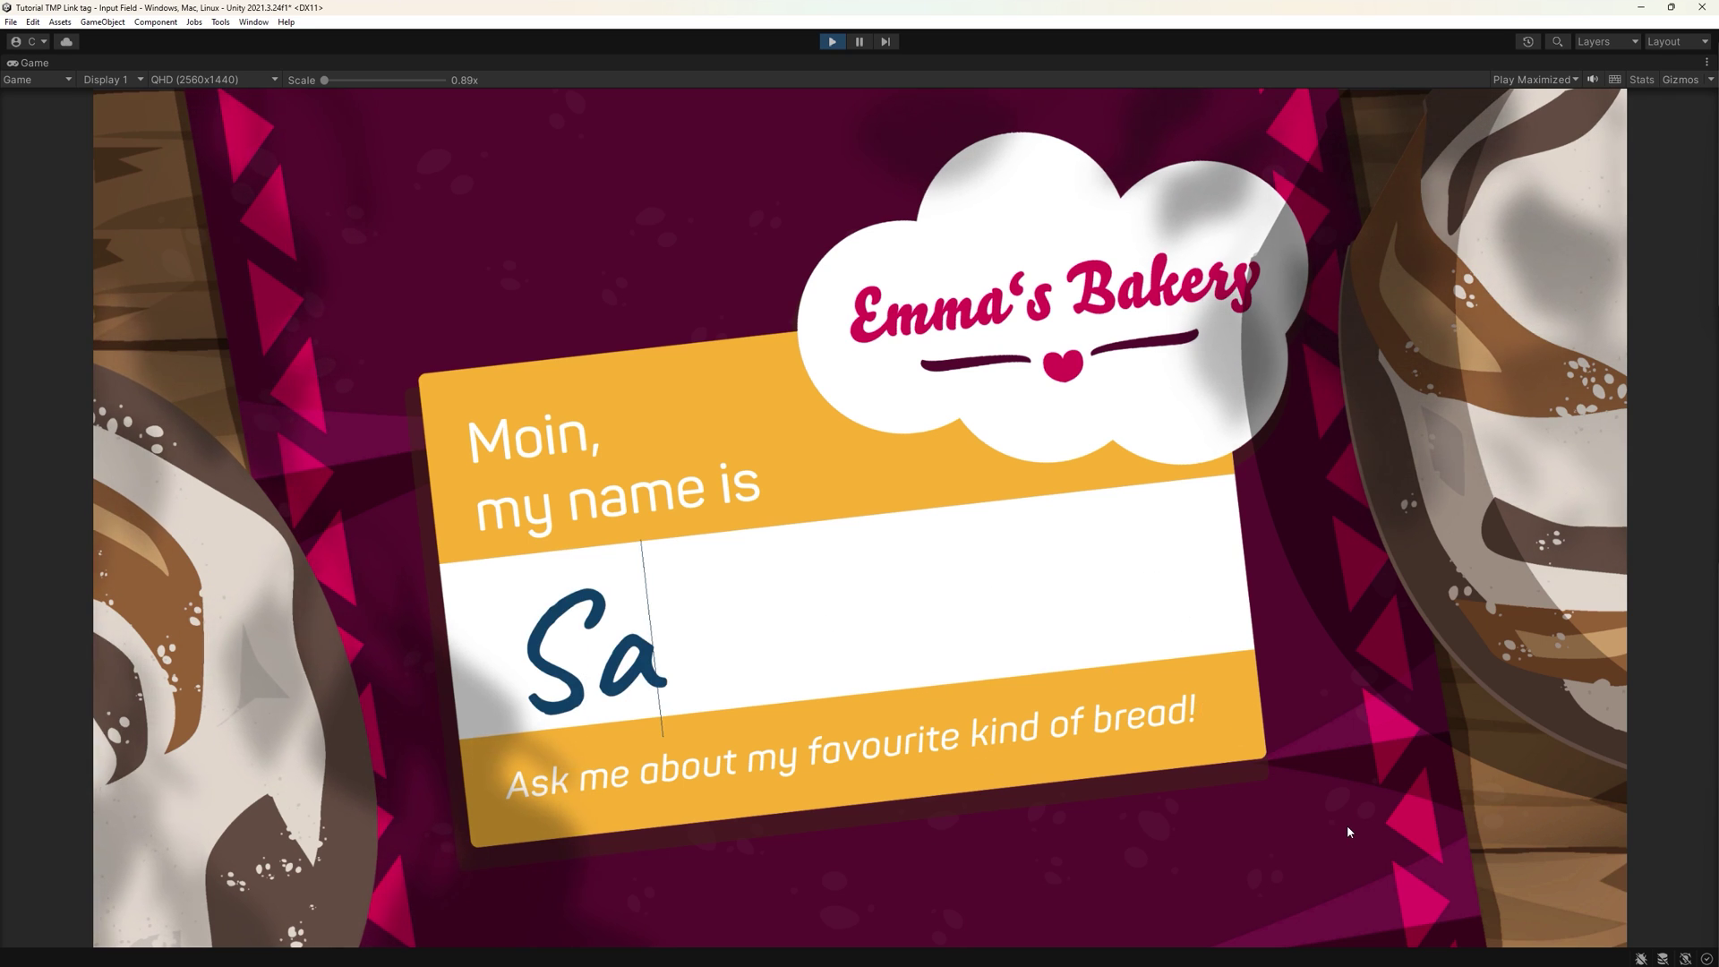
{"action": "type", "text": "manth"}
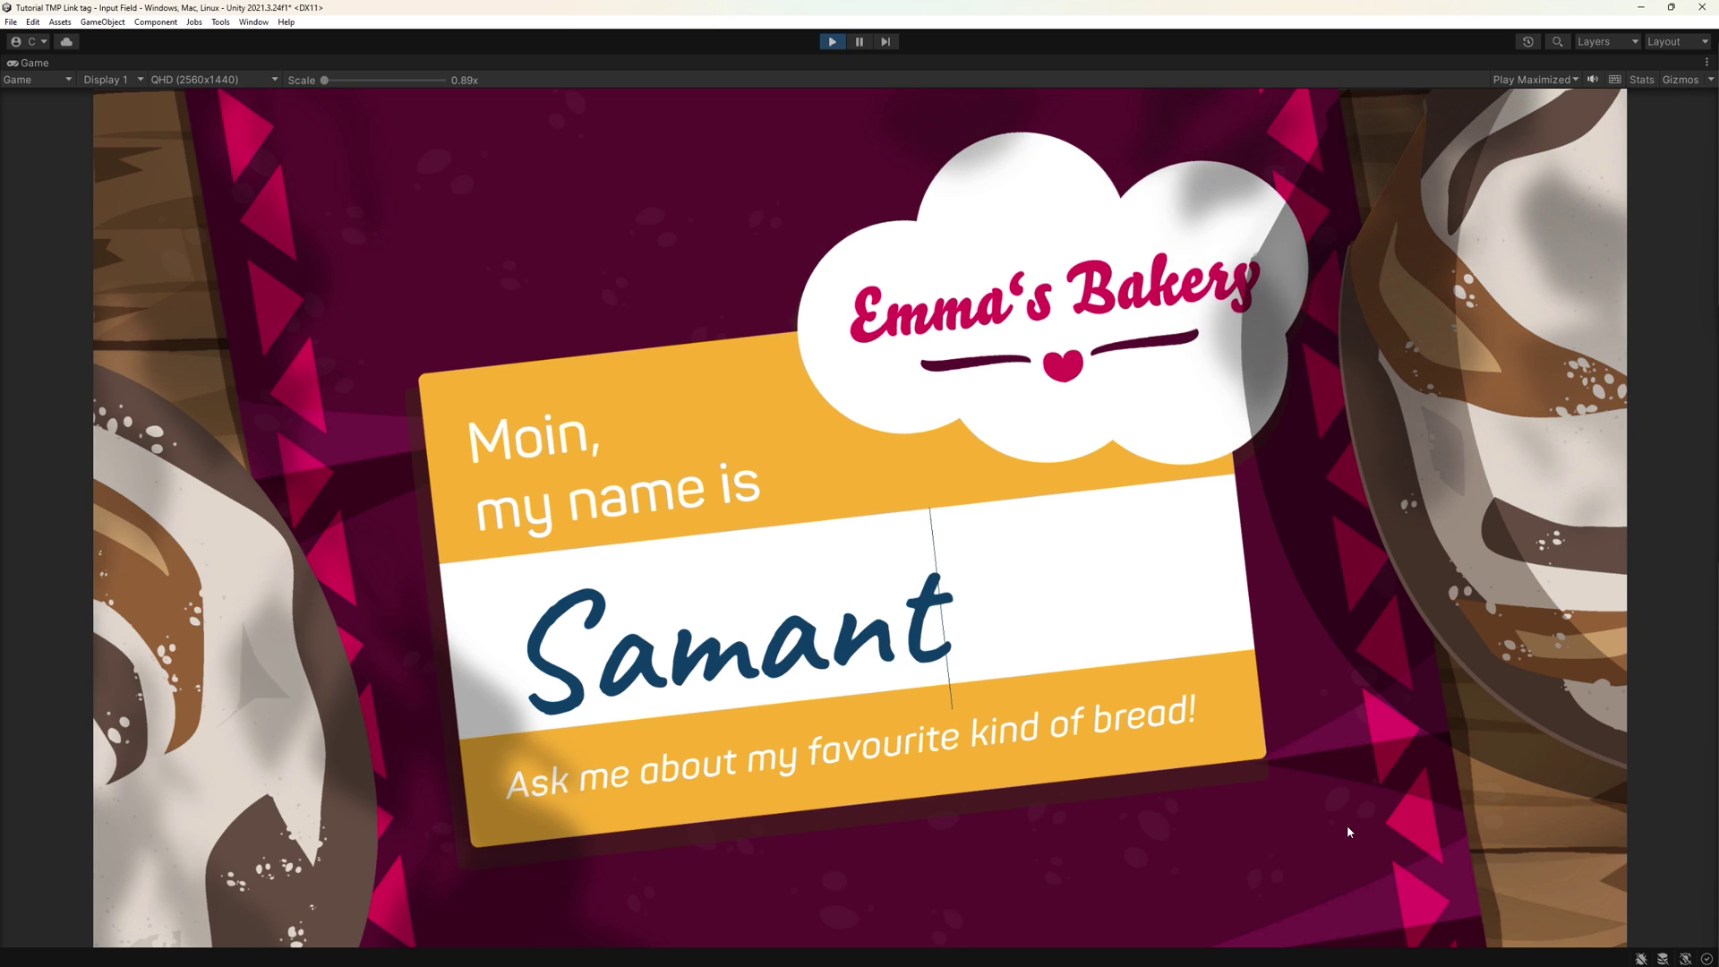
{"action": "type", "text": "a"}
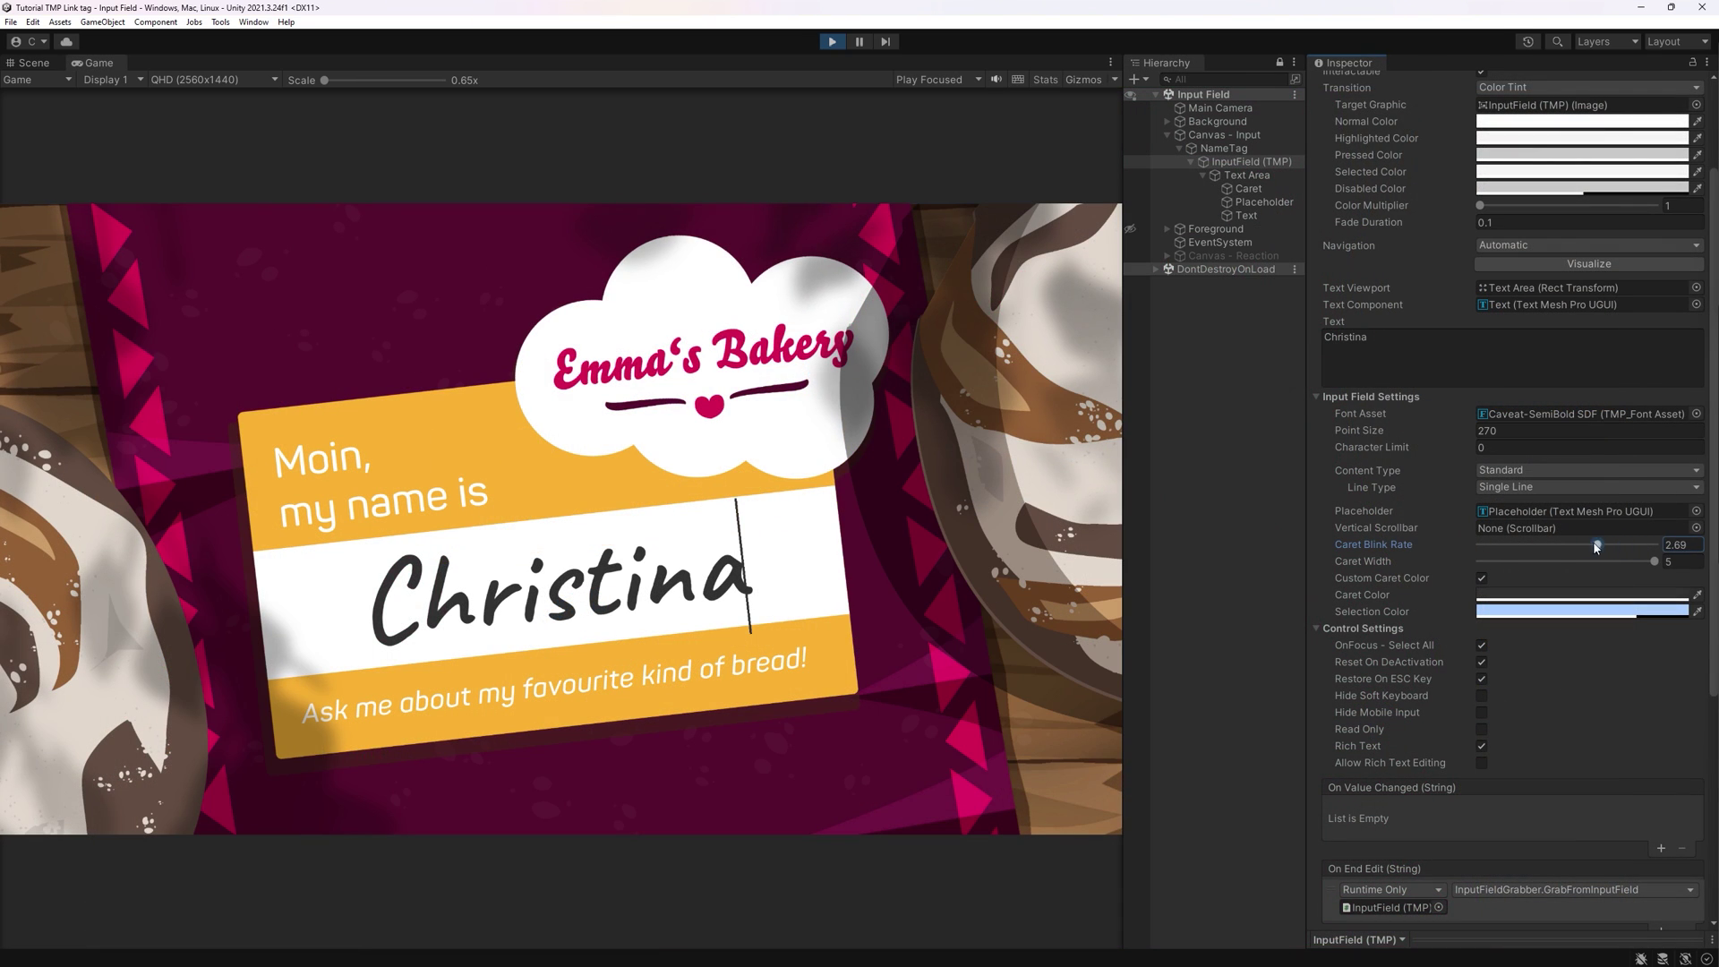
{"action": "left_click", "coordinate": [1538, 611]}
{"action": "left_click", "coordinate": [1677, 641]}
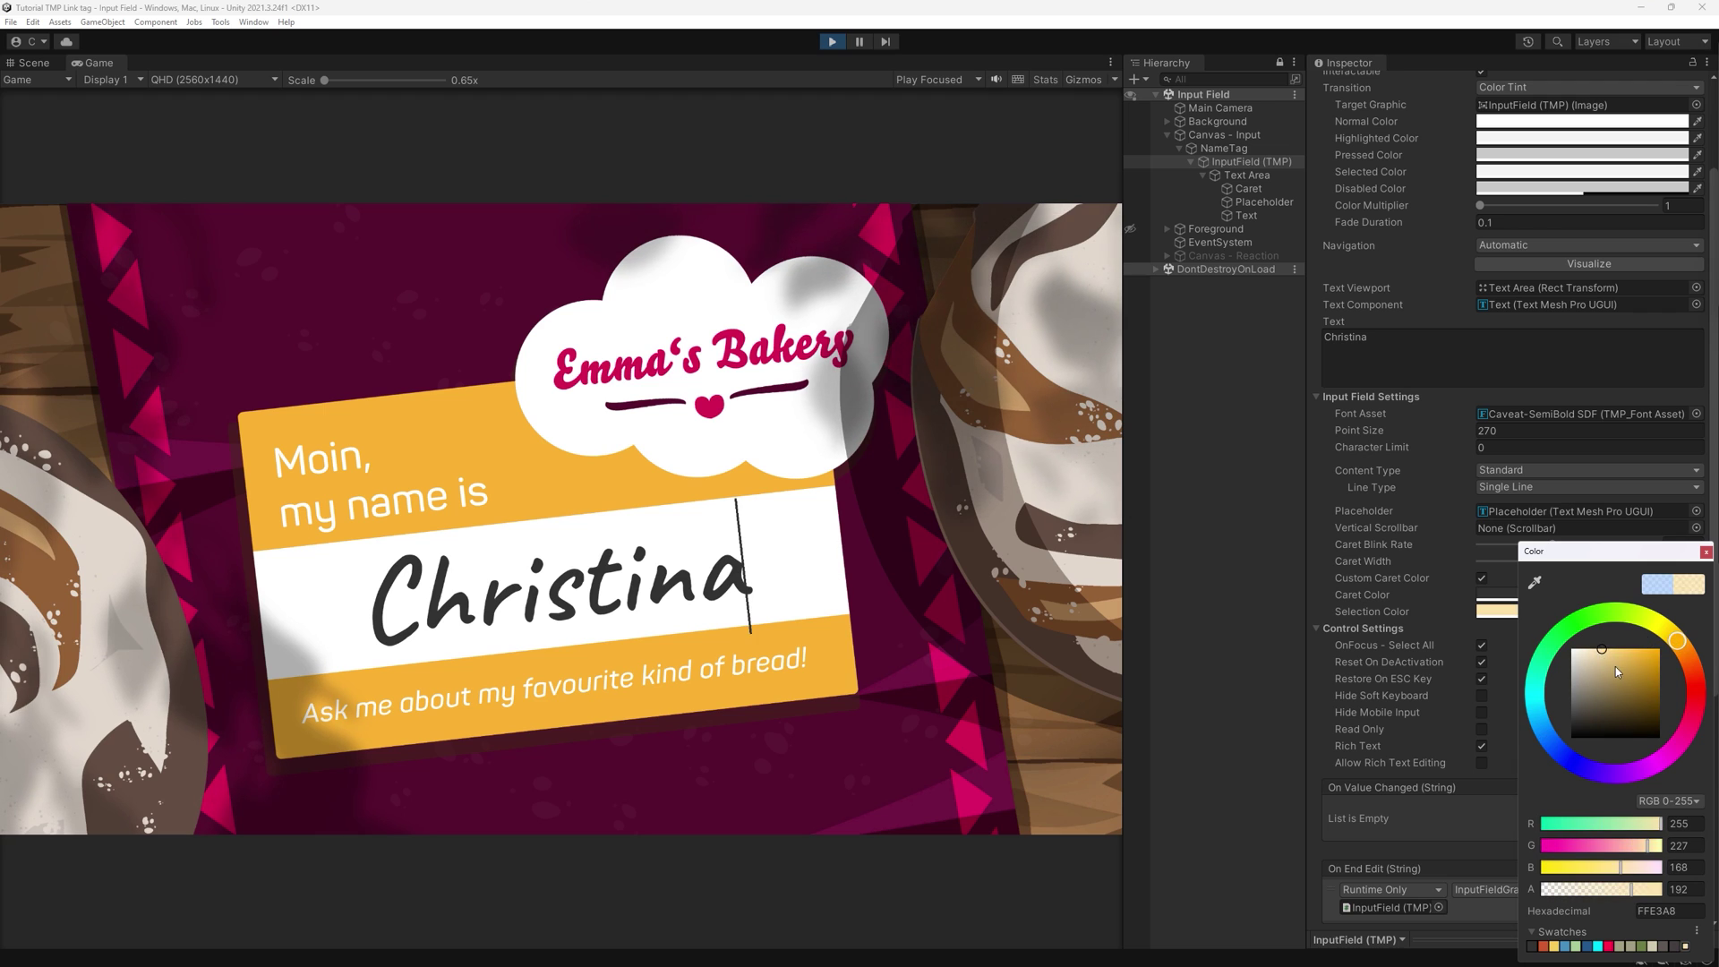
{"action": "left_click", "coordinate": [1618, 664]}
{"action": "left_click", "coordinate": [1705, 551]}
{"action": "left_click", "coordinate": [529, 556]}
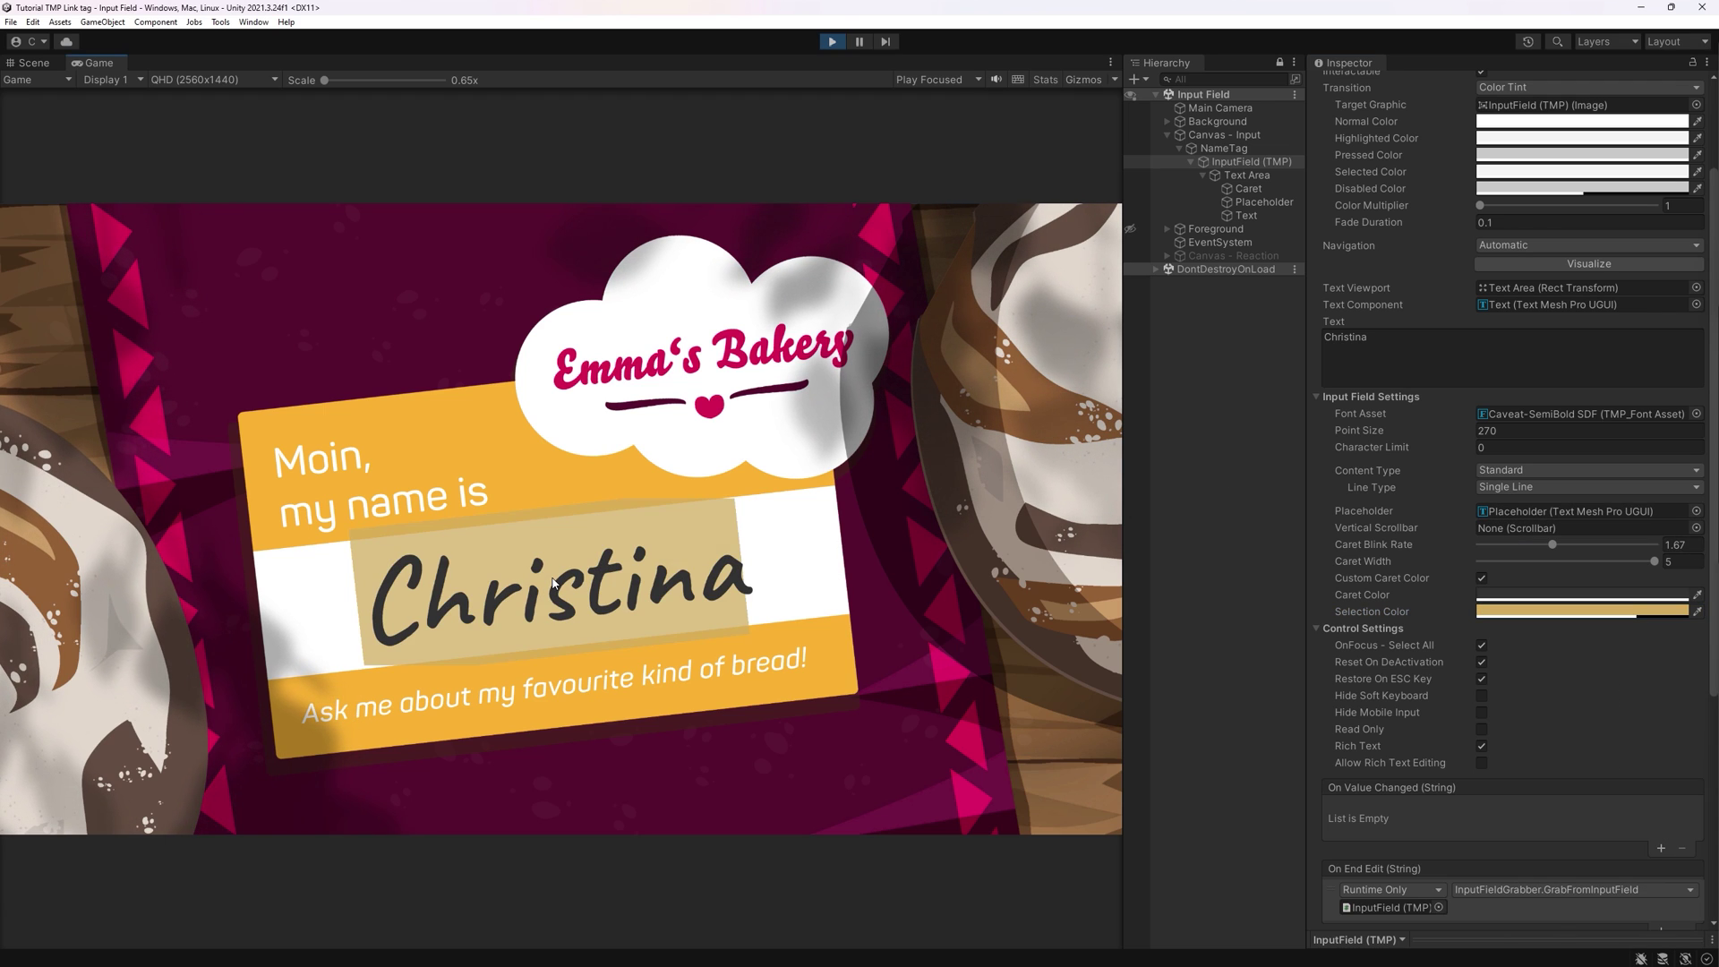
{"action": "left_click", "coordinate": [824, 589]}
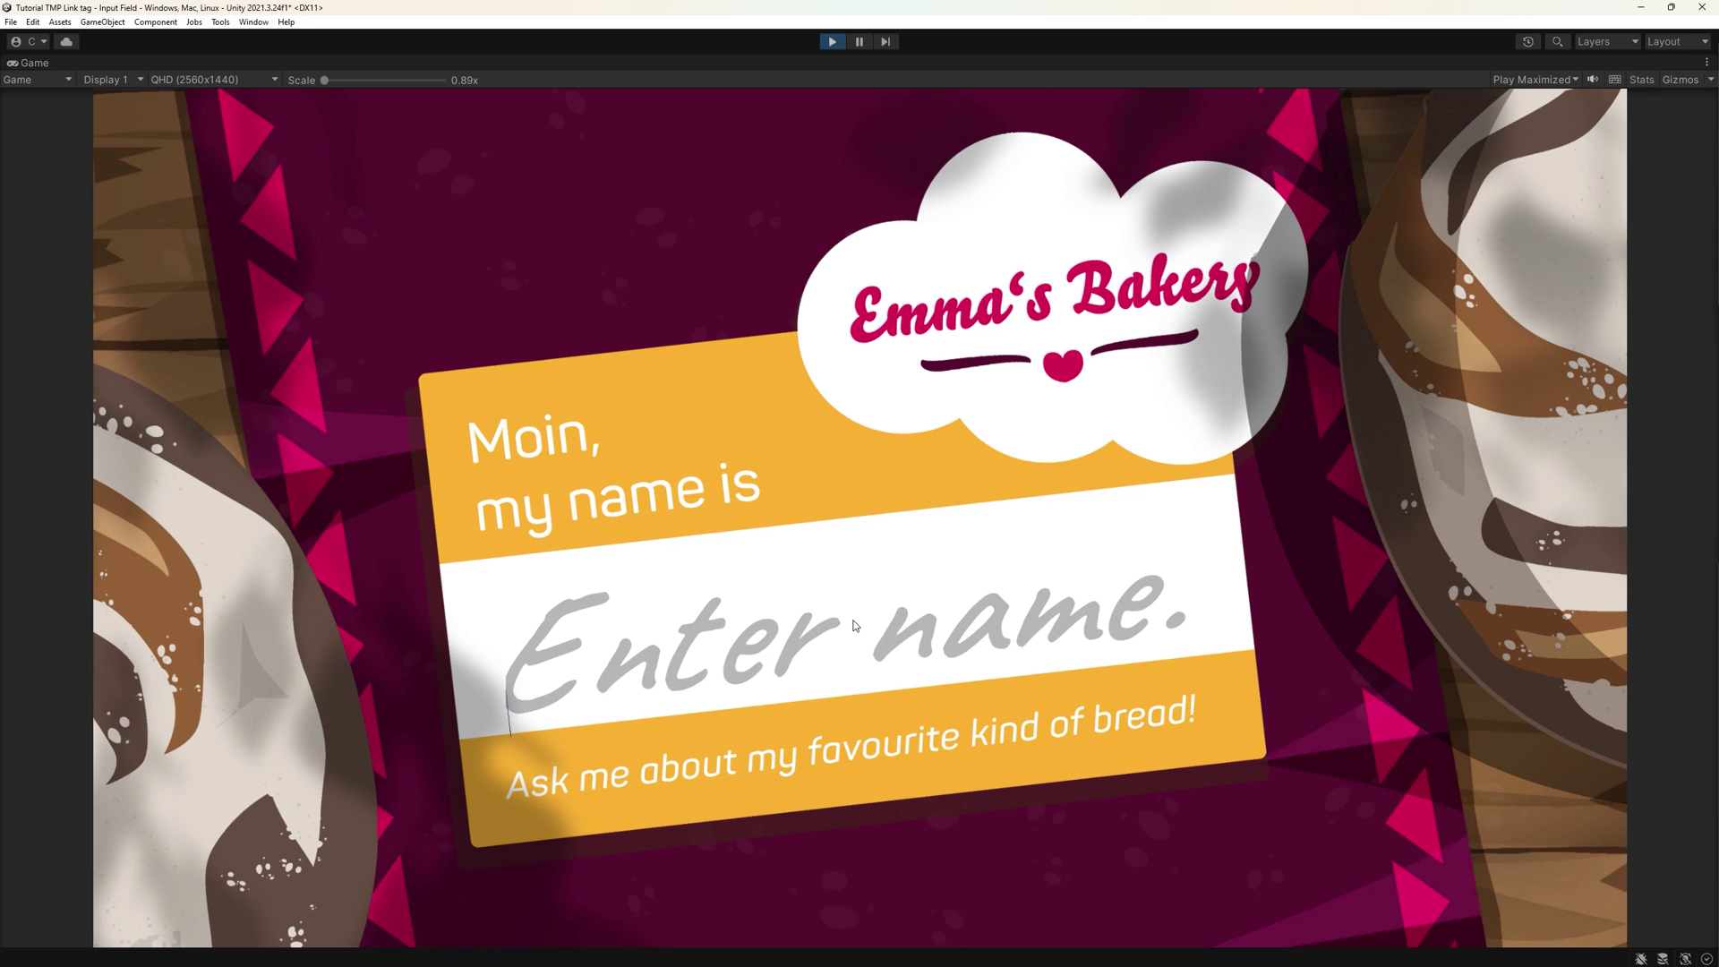
- Enter a test name and submit it to show the welcome-to-the-team greeting
{"action": "type", "text": "Sa"}
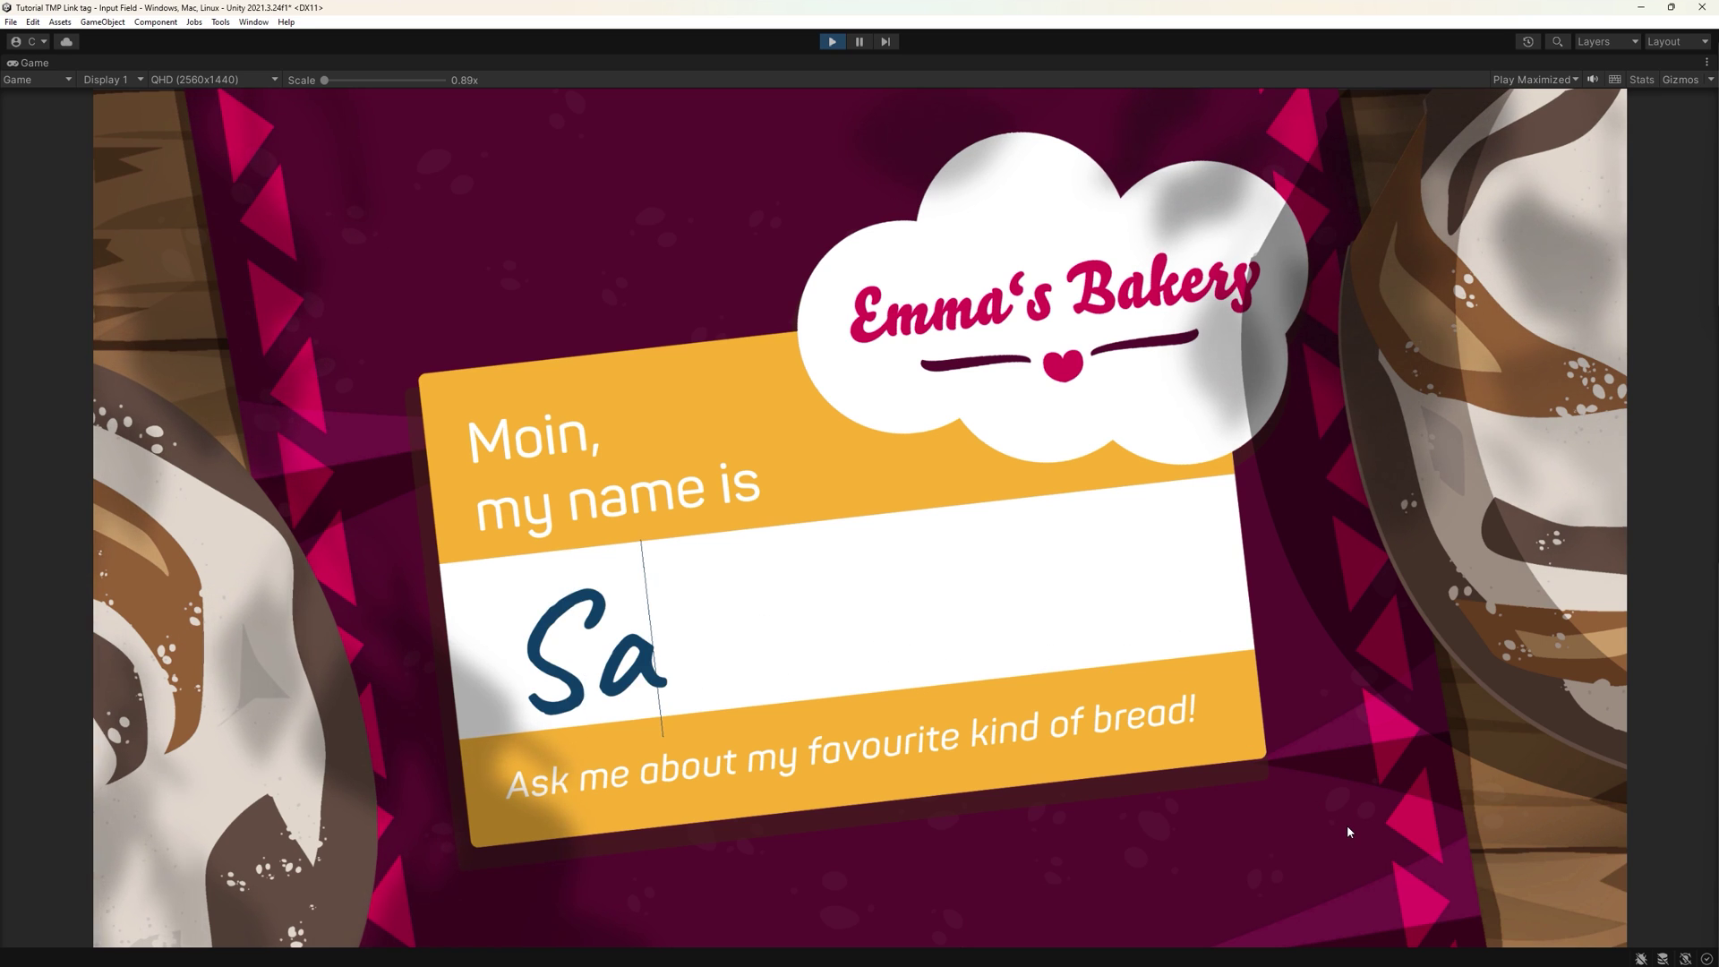
{"action": "type", "text": "man"}
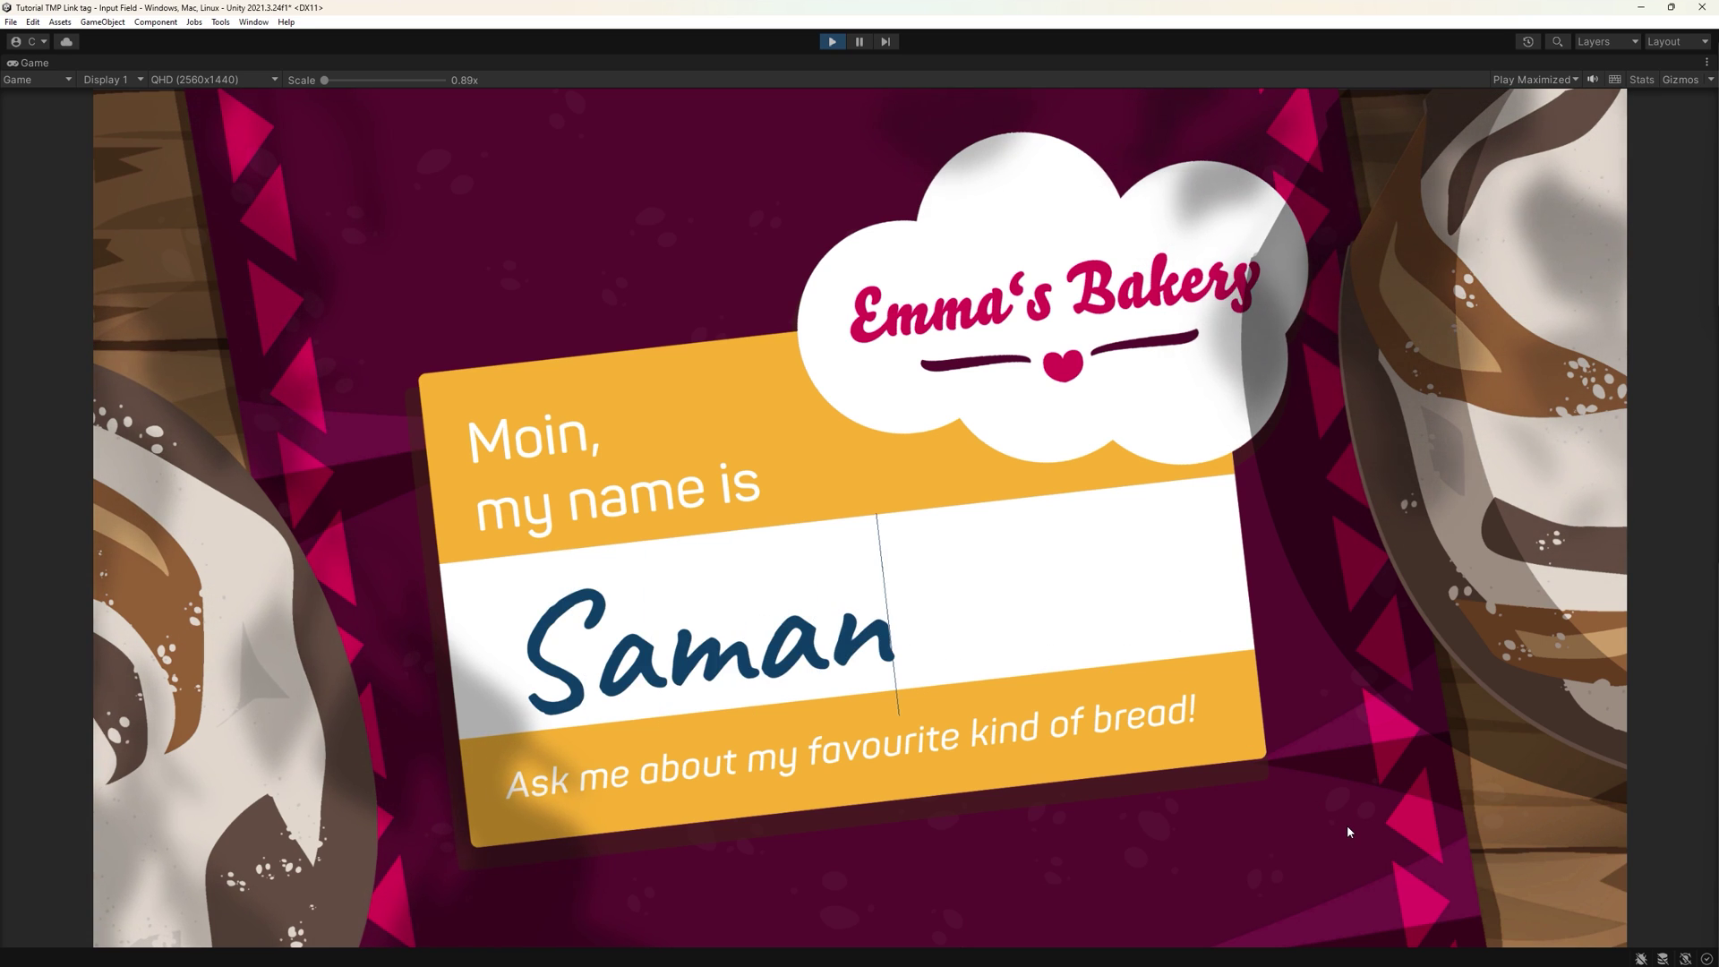
{"action": "type", "text": "tha"}
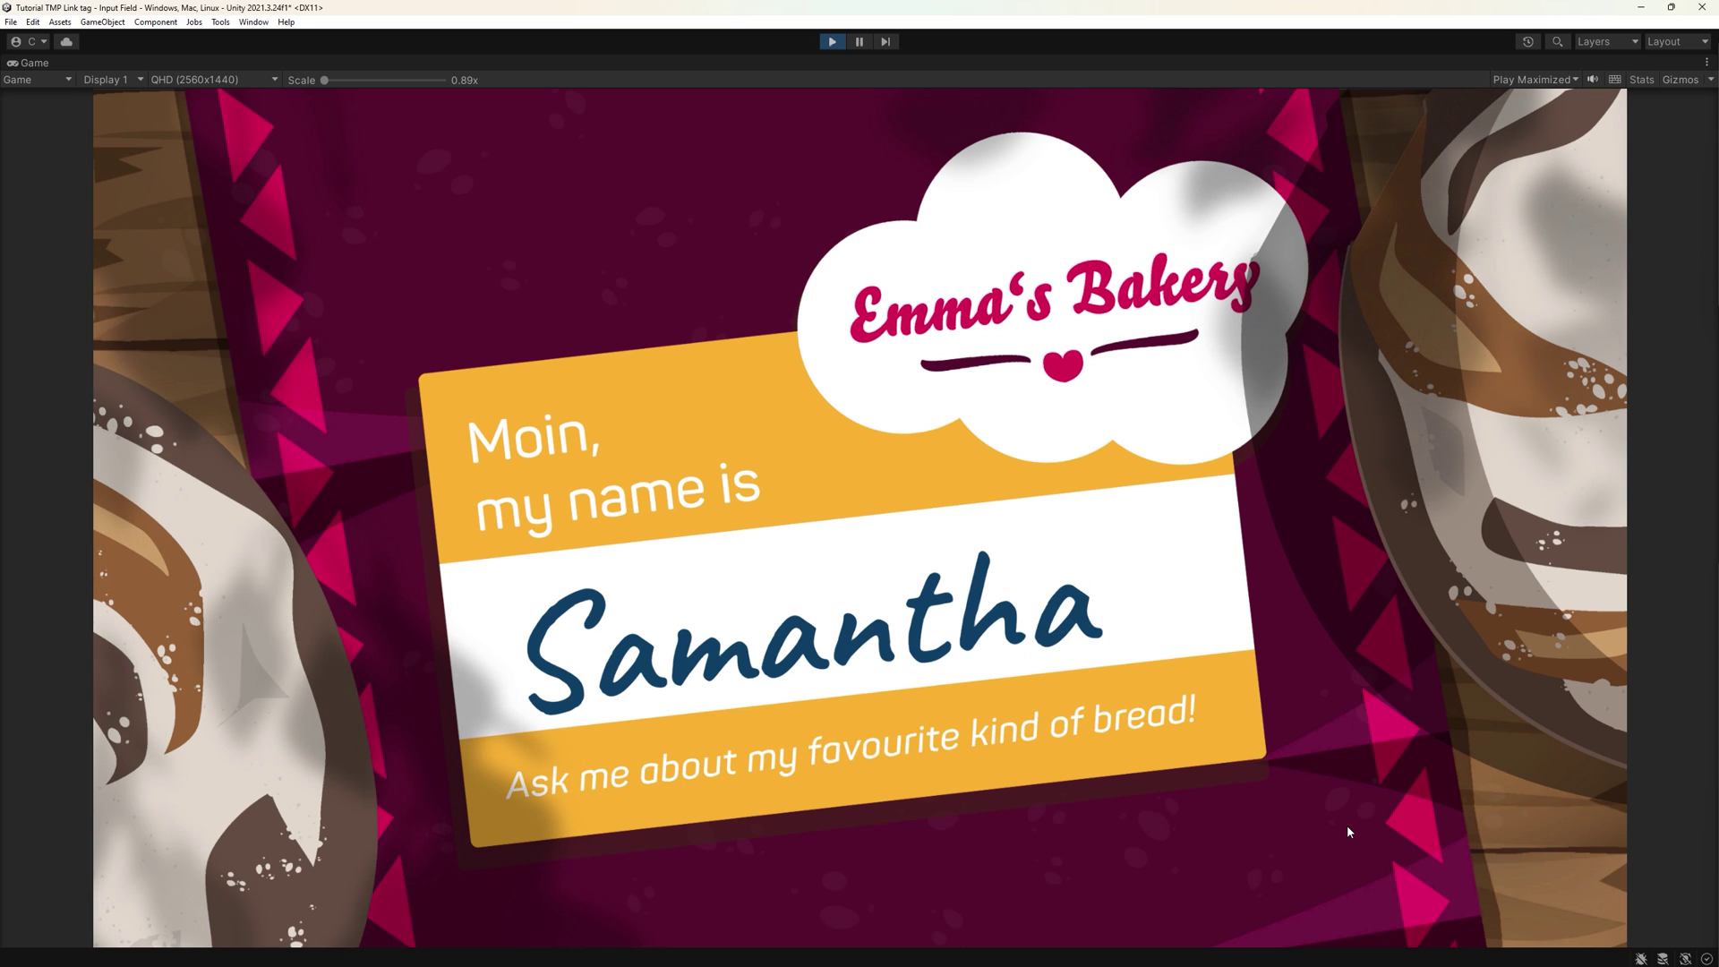
{"action": "key", "text": "Return"}
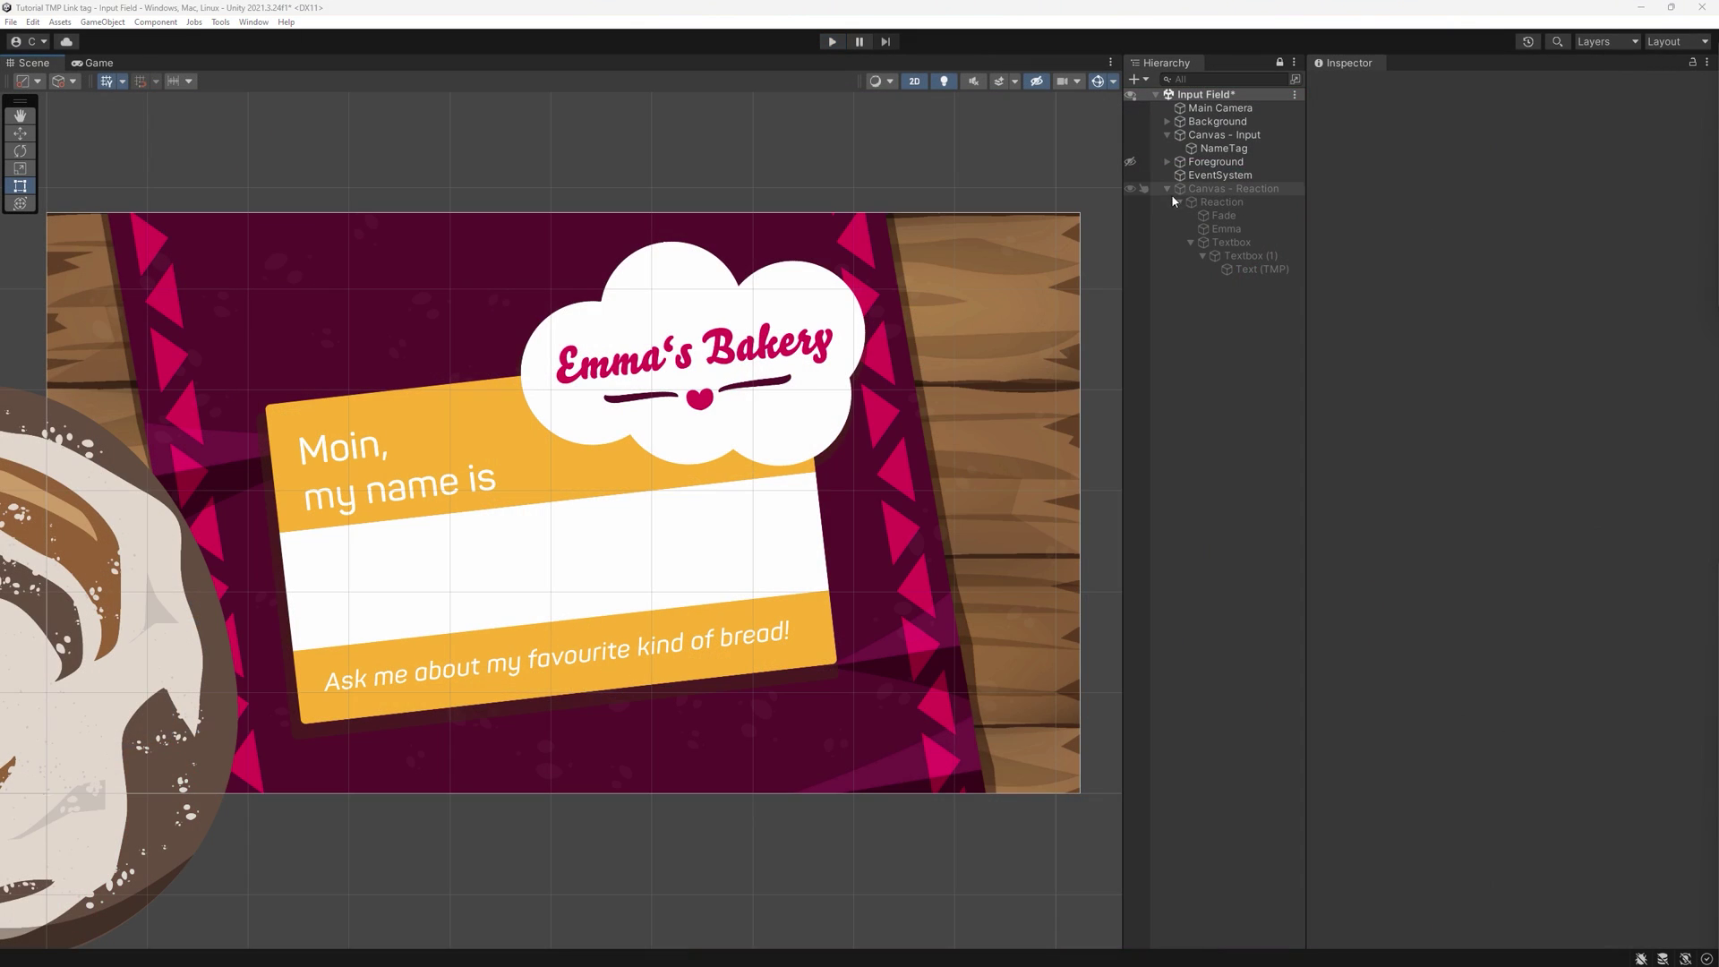
- Collapse Canvas - Reaction and create a UI Input Field - TextMeshPro under NameTag
{"action": "left_click", "coordinate": [1167, 188]}
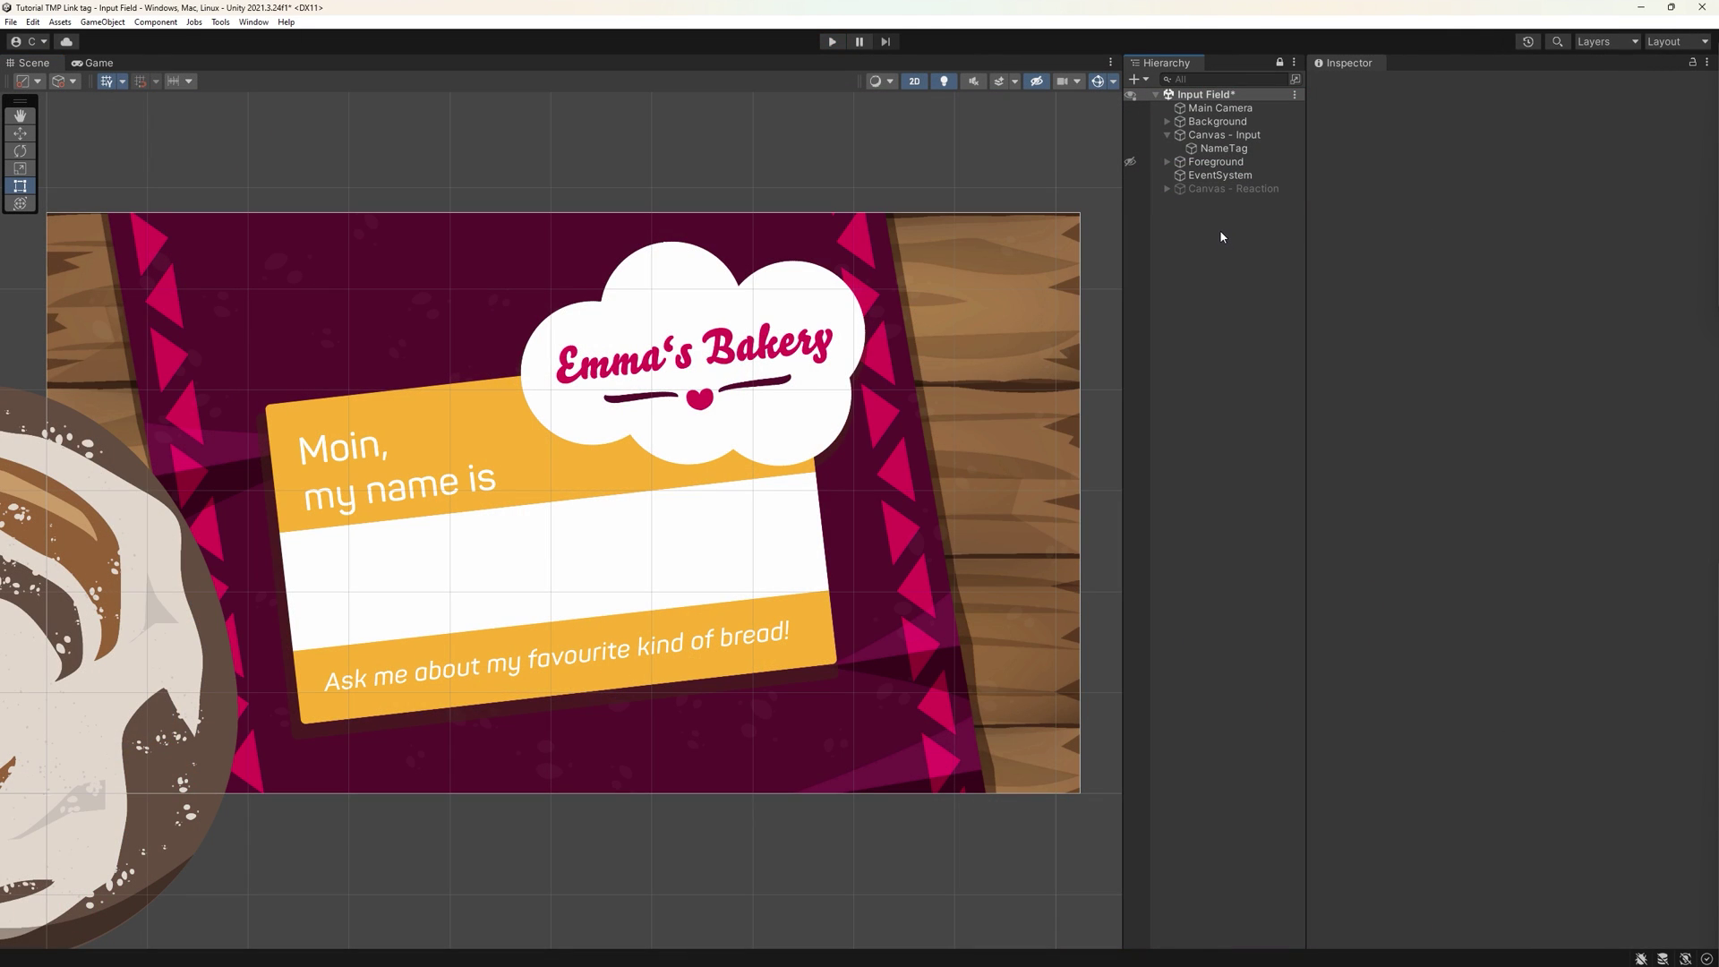
{"action": "left_click", "coordinate": [1223, 149]}
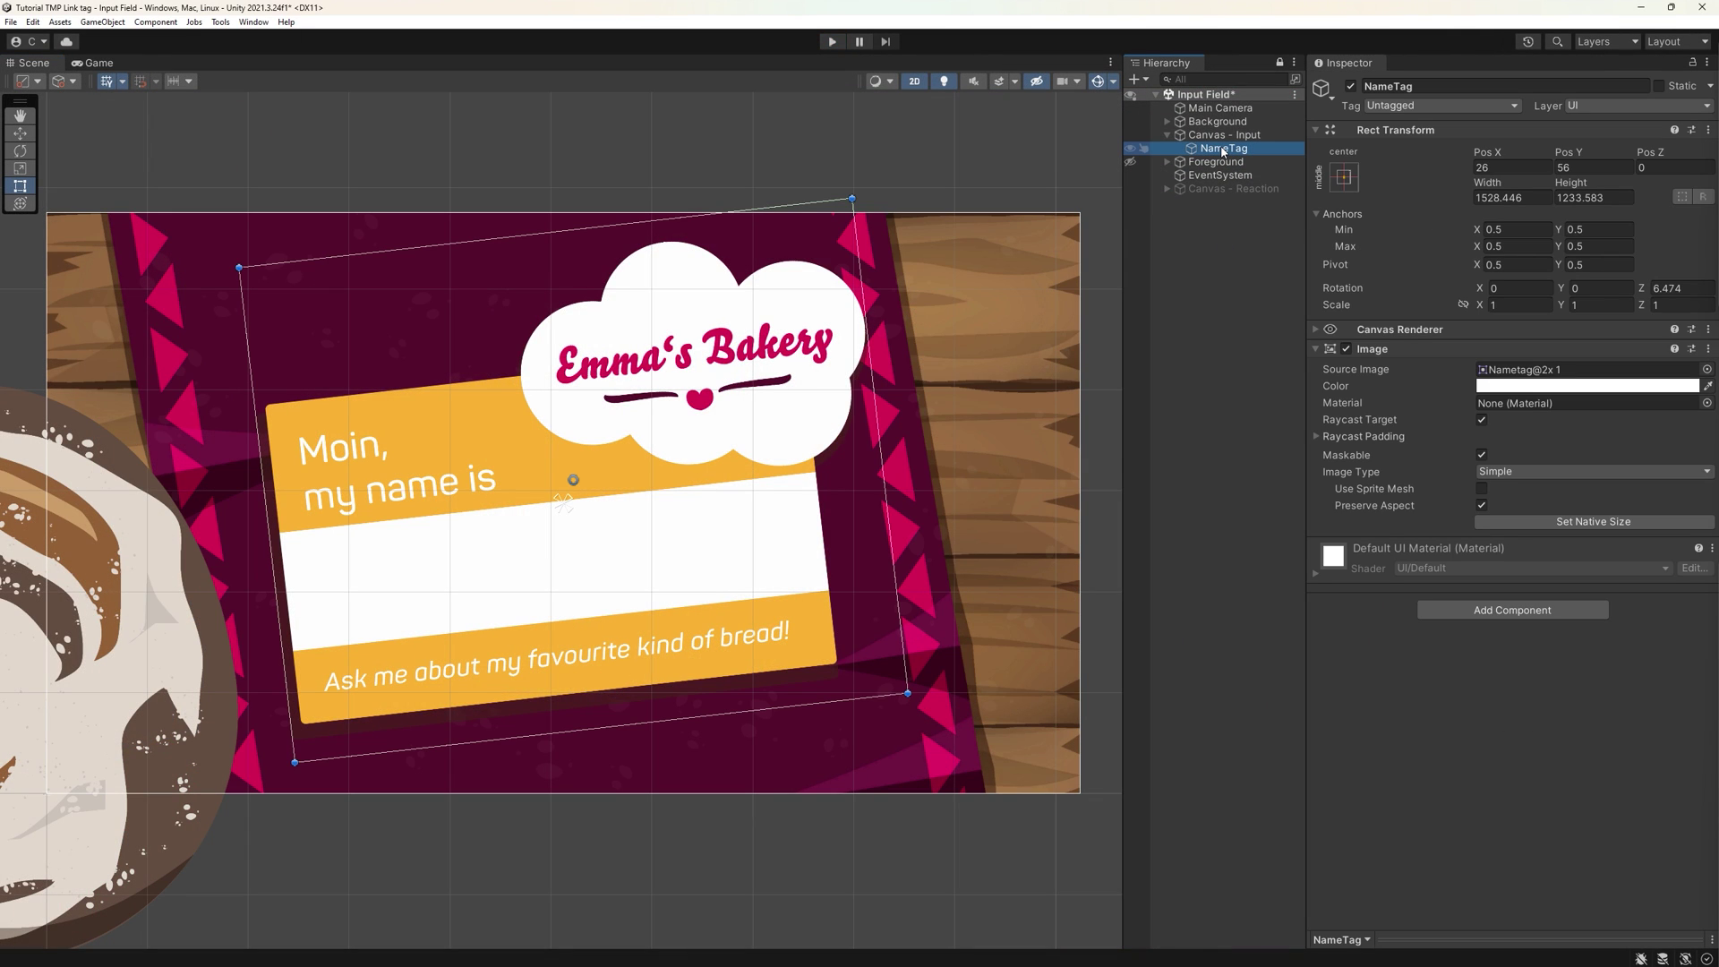
{"action": "right_click", "coordinate": [1223, 149]}
{"action": "mouse_move", "coordinate": [1336, 430]}
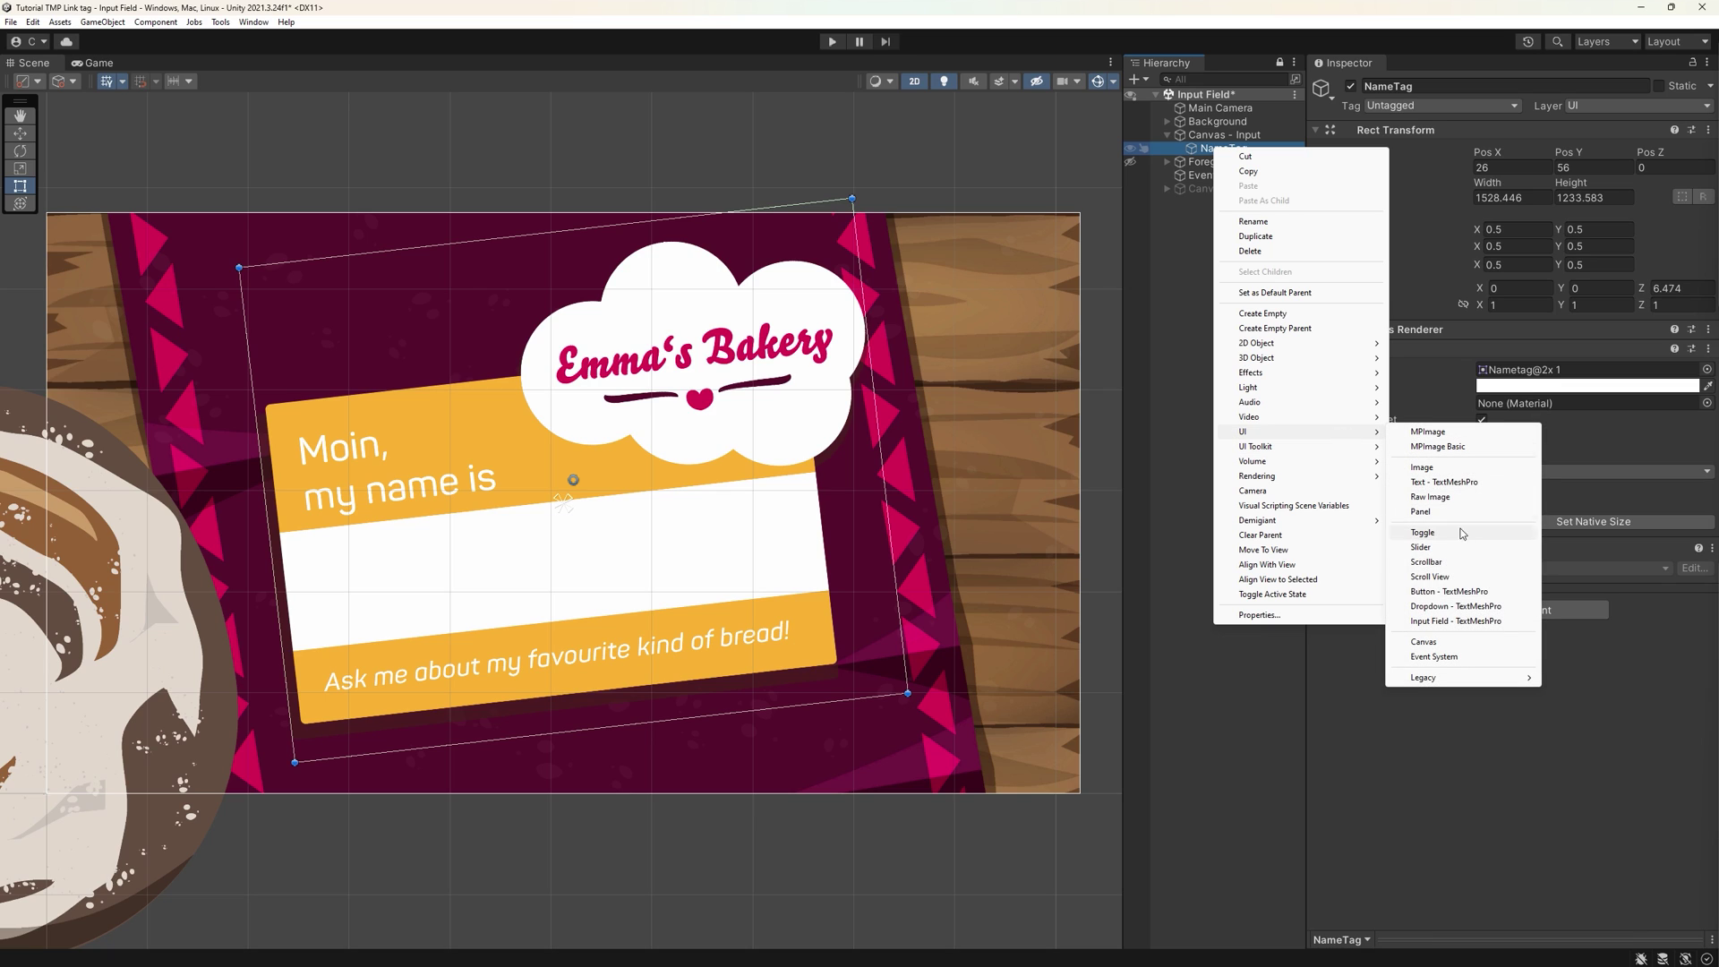
{"action": "left_click", "coordinate": [1471, 621]}
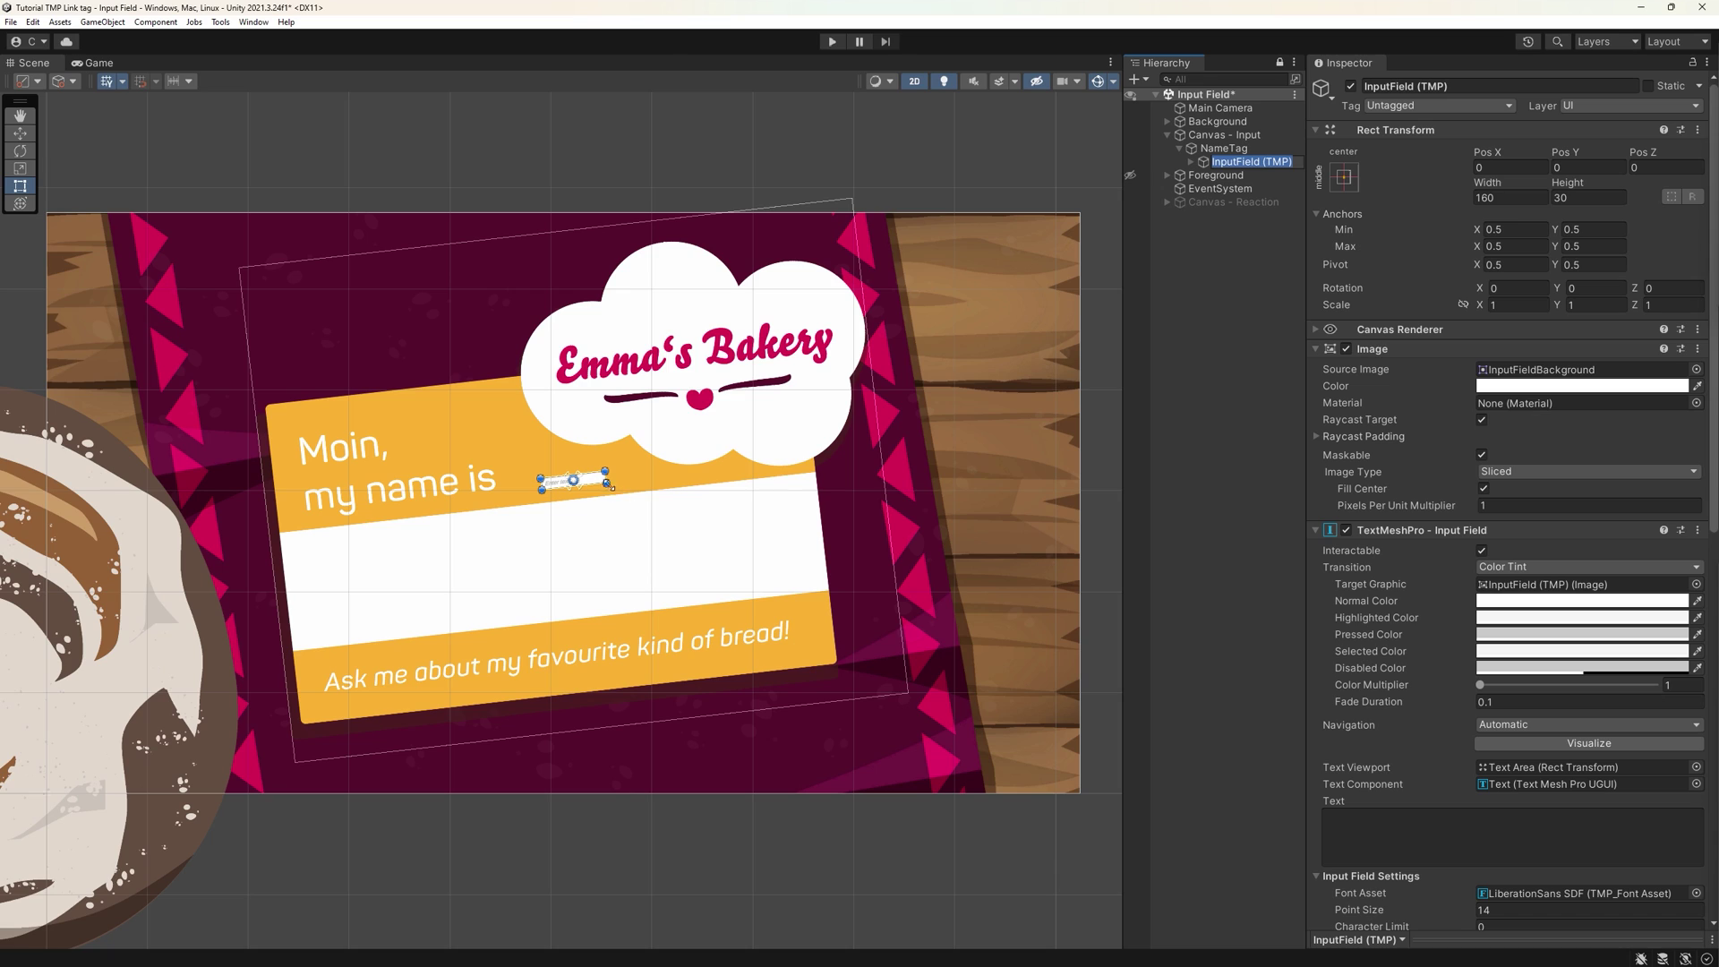
- Move the input field onto the white name strip and stretch it to fill the strip
{"action": "left_click_drag", "start_coordinate": [578, 483], "coordinate": [811, 580]}
{"action": "left_click_drag", "start_coordinate": [537, 553], "coordinate": [292, 541]}
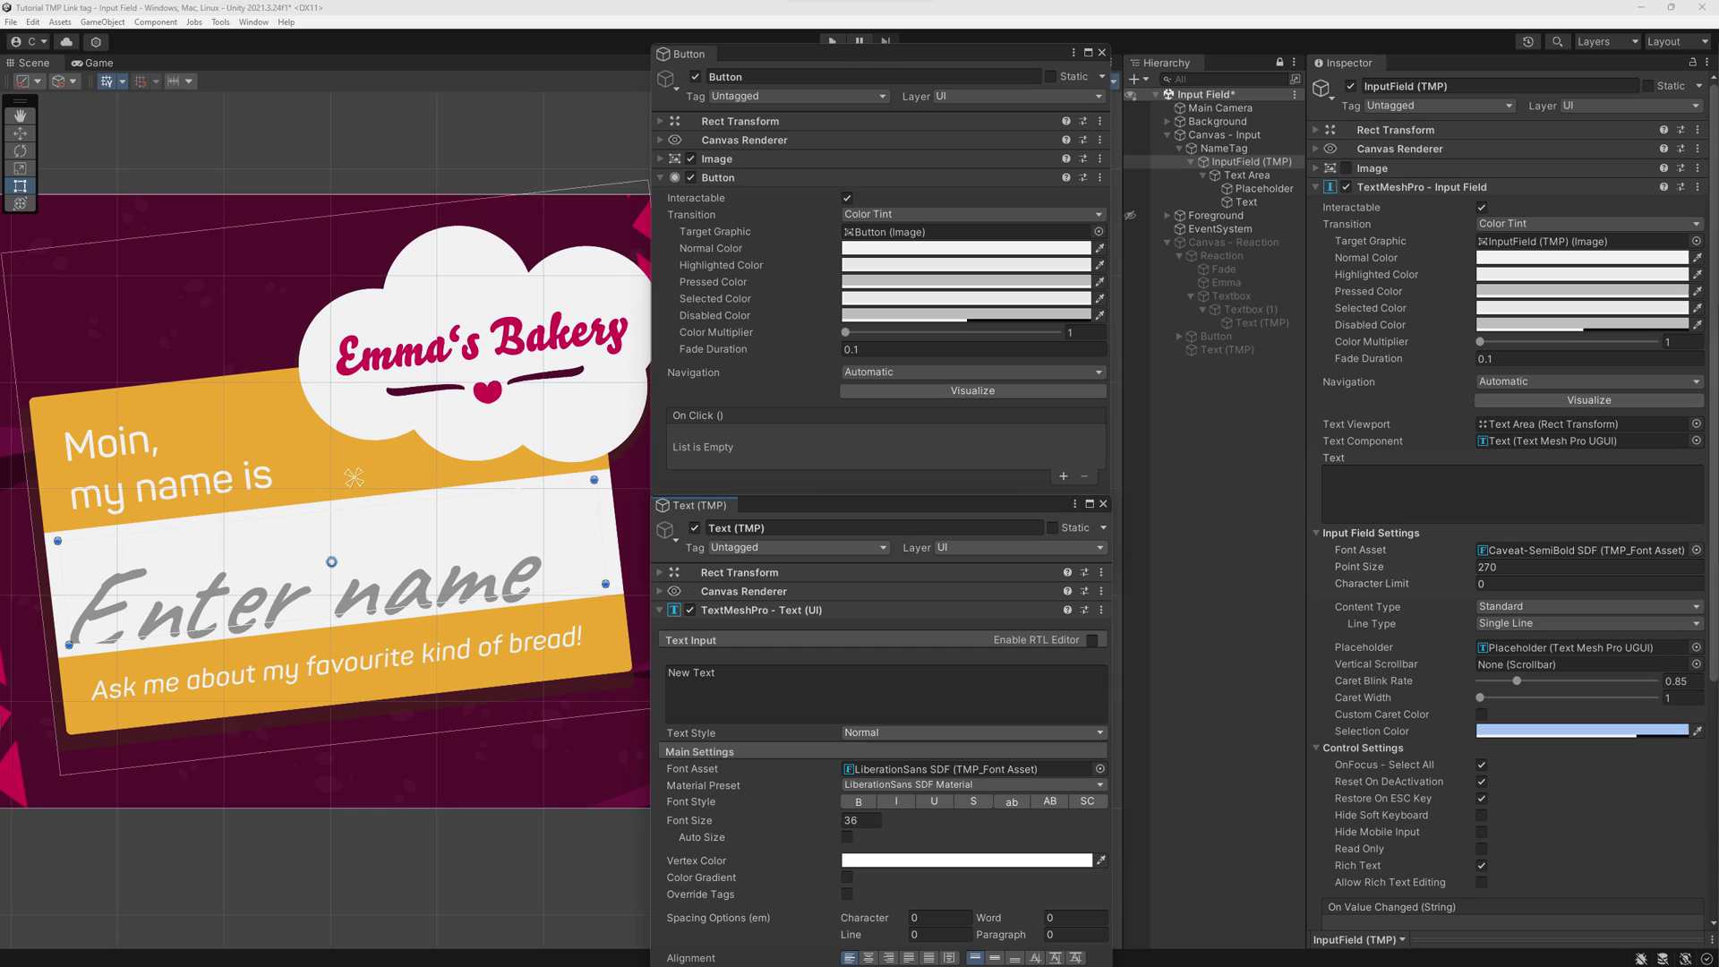
{"action": "scroll", "coordinate": [1509, 492], "scroll_direction": "down", "scroll_amount": 5}
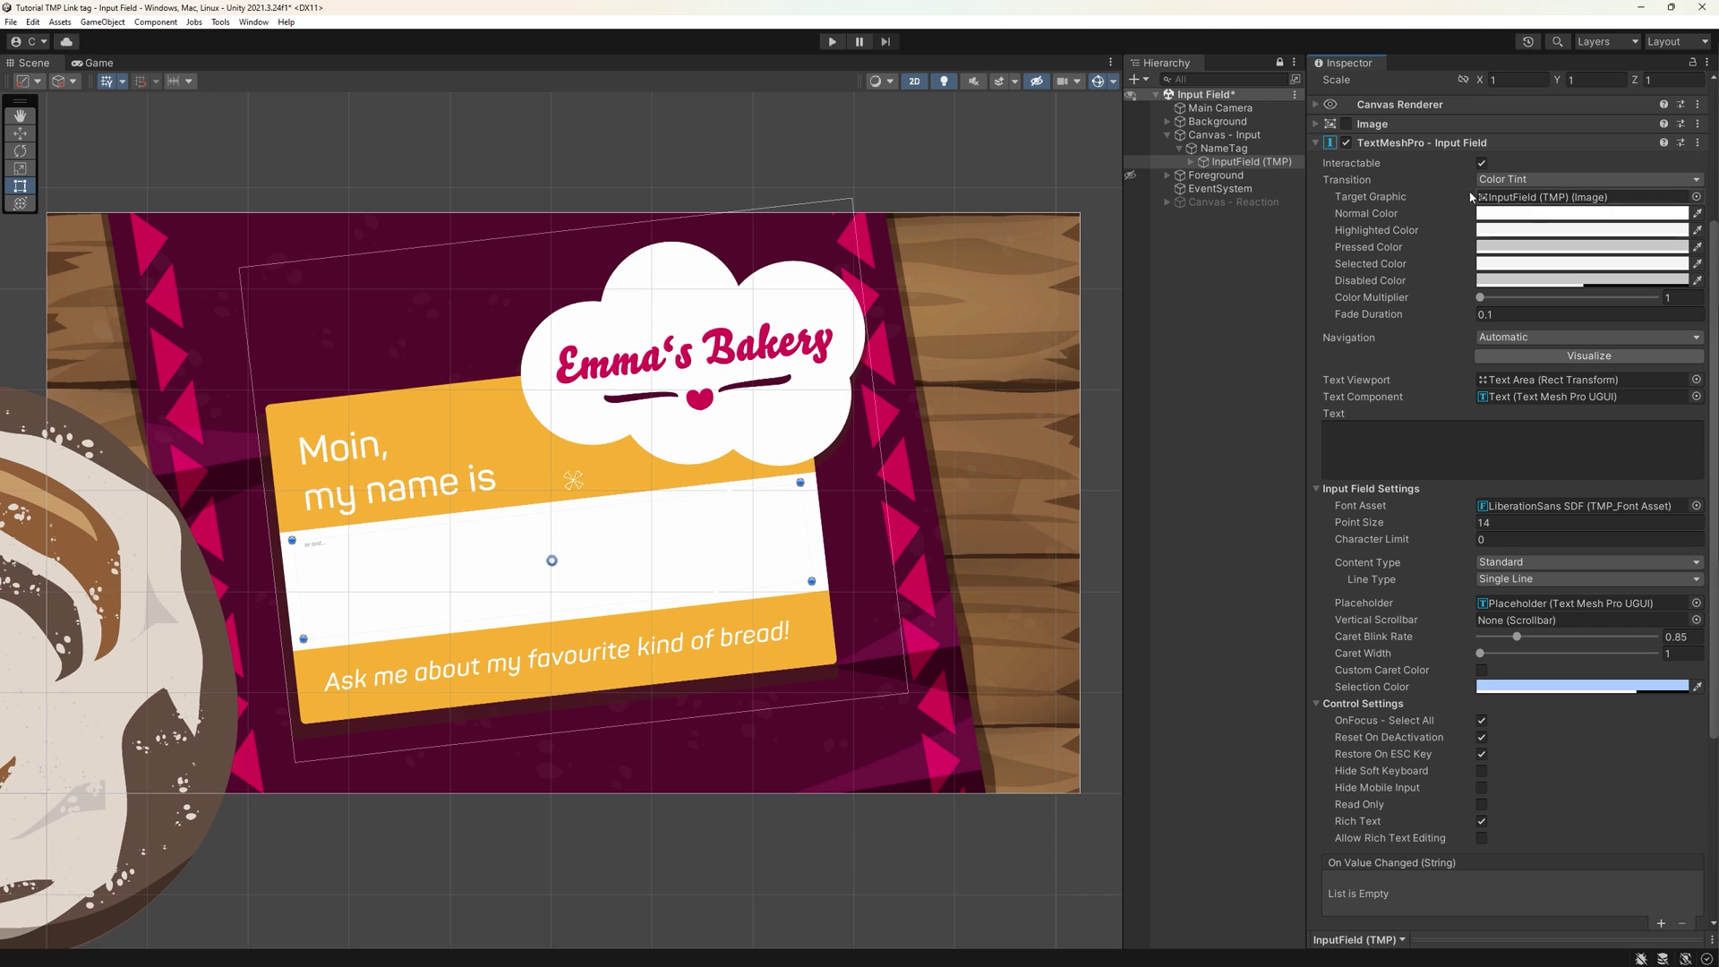
- Expand InputField (TMP) and Text Area in the Hierarchy, selecting Placeholder, then Text
{"action": "left_click", "coordinate": [1191, 162]}
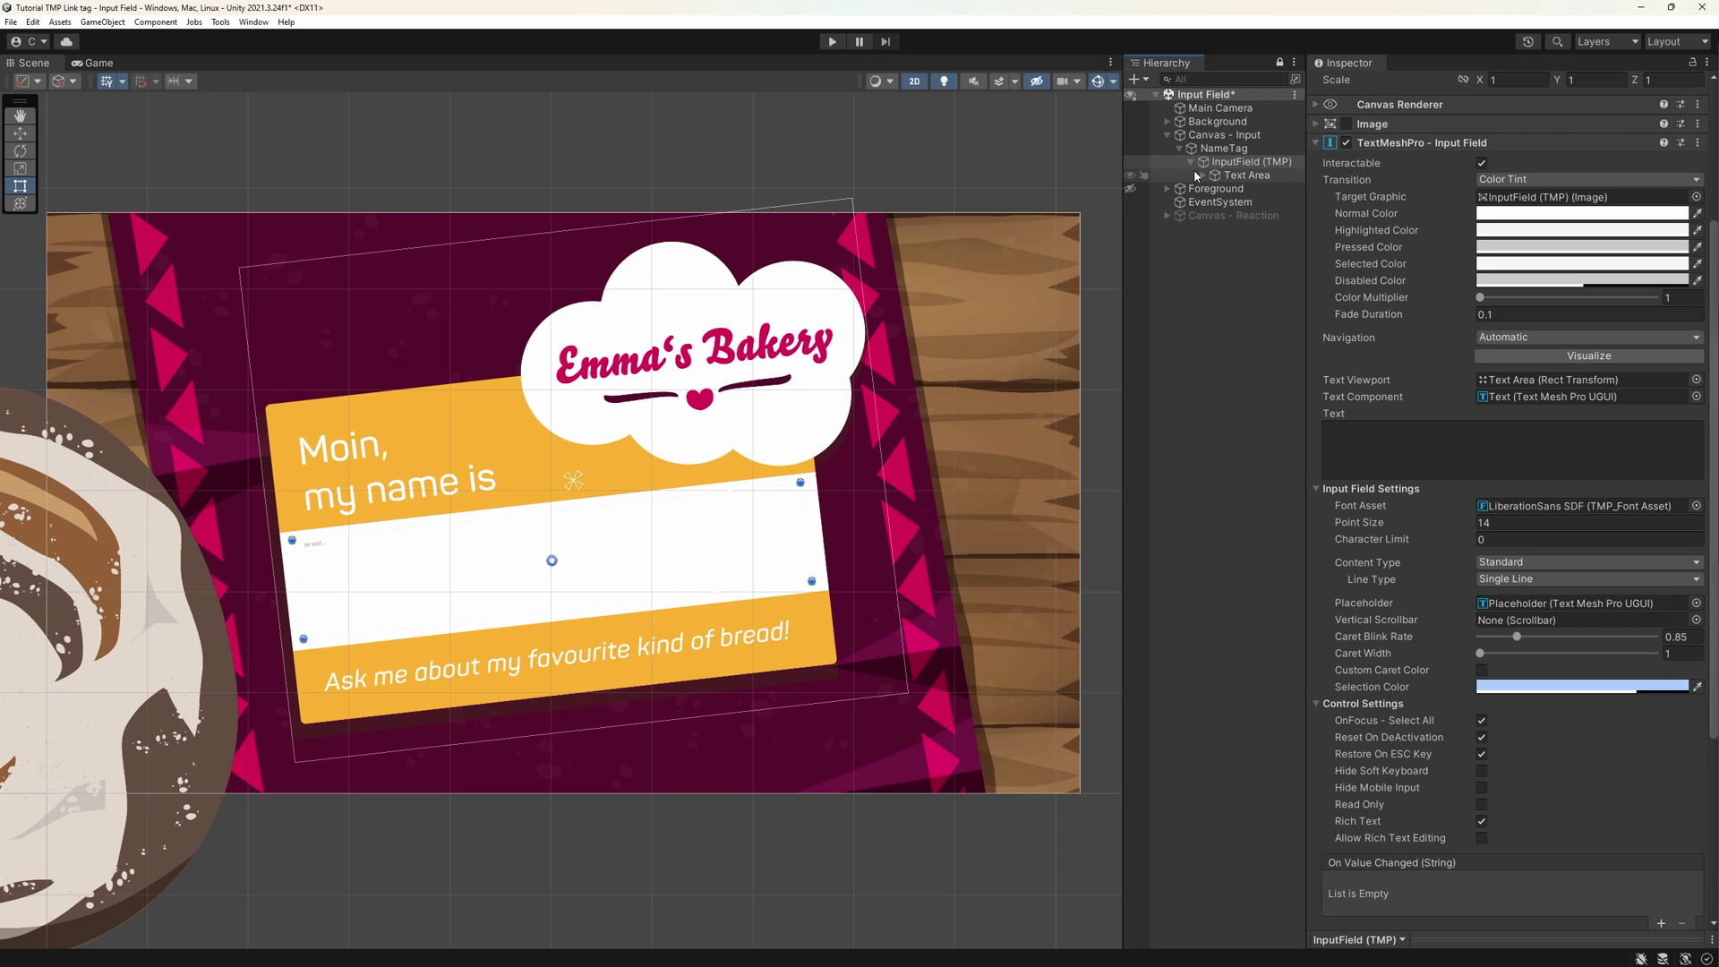
{"action": "left_click", "coordinate": [1203, 176]}
{"action": "left_click", "coordinate": [1264, 189]}
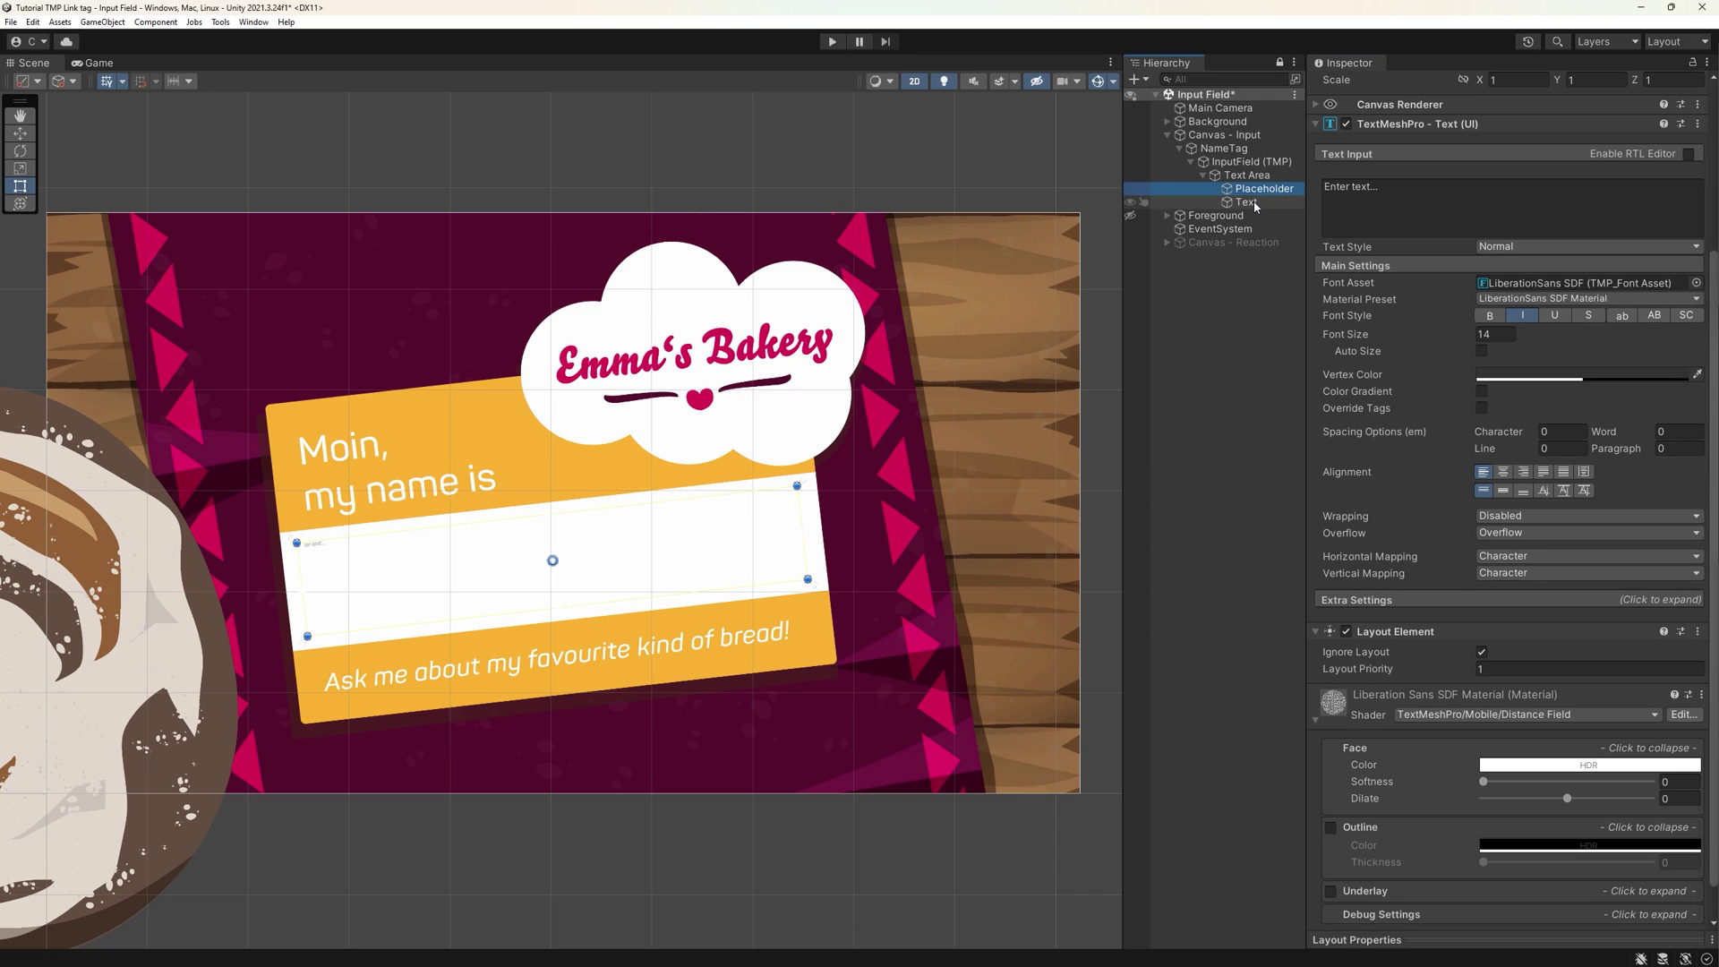
{"action": "left_click", "coordinate": [1250, 204]}
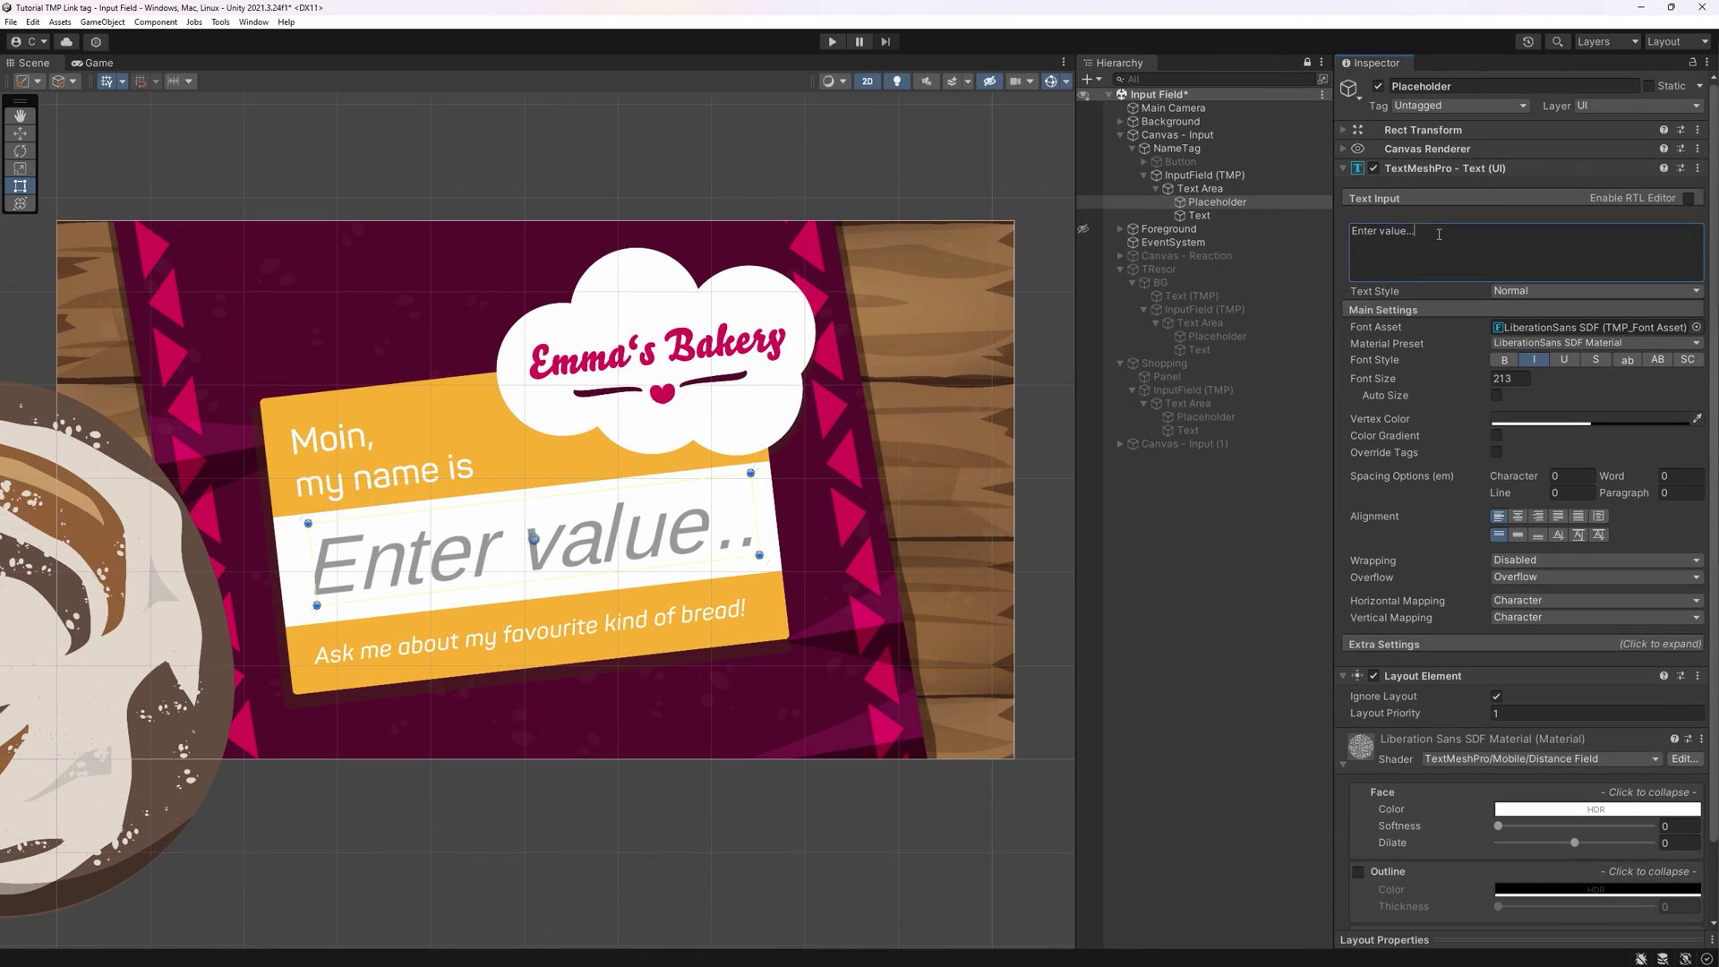
- Change the placeholder to 'Enter name' in muted bluish-grey with slightly wider letter spacing
{"action": "key", "text": "BackSpace"}
{"action": "key", "text": "BackSpace"}
{"action": "key", "text": "BackSpace"}
{"action": "key", "text": "BackSpace"}
{"action": "key", "text": "BackSpace"}
{"action": "key", "text": "BackSpace"}
{"action": "key", "text": "BackSpace"}
{"action": "key", "text": "BackSpace"}
{"action": "type", "text": "name"}
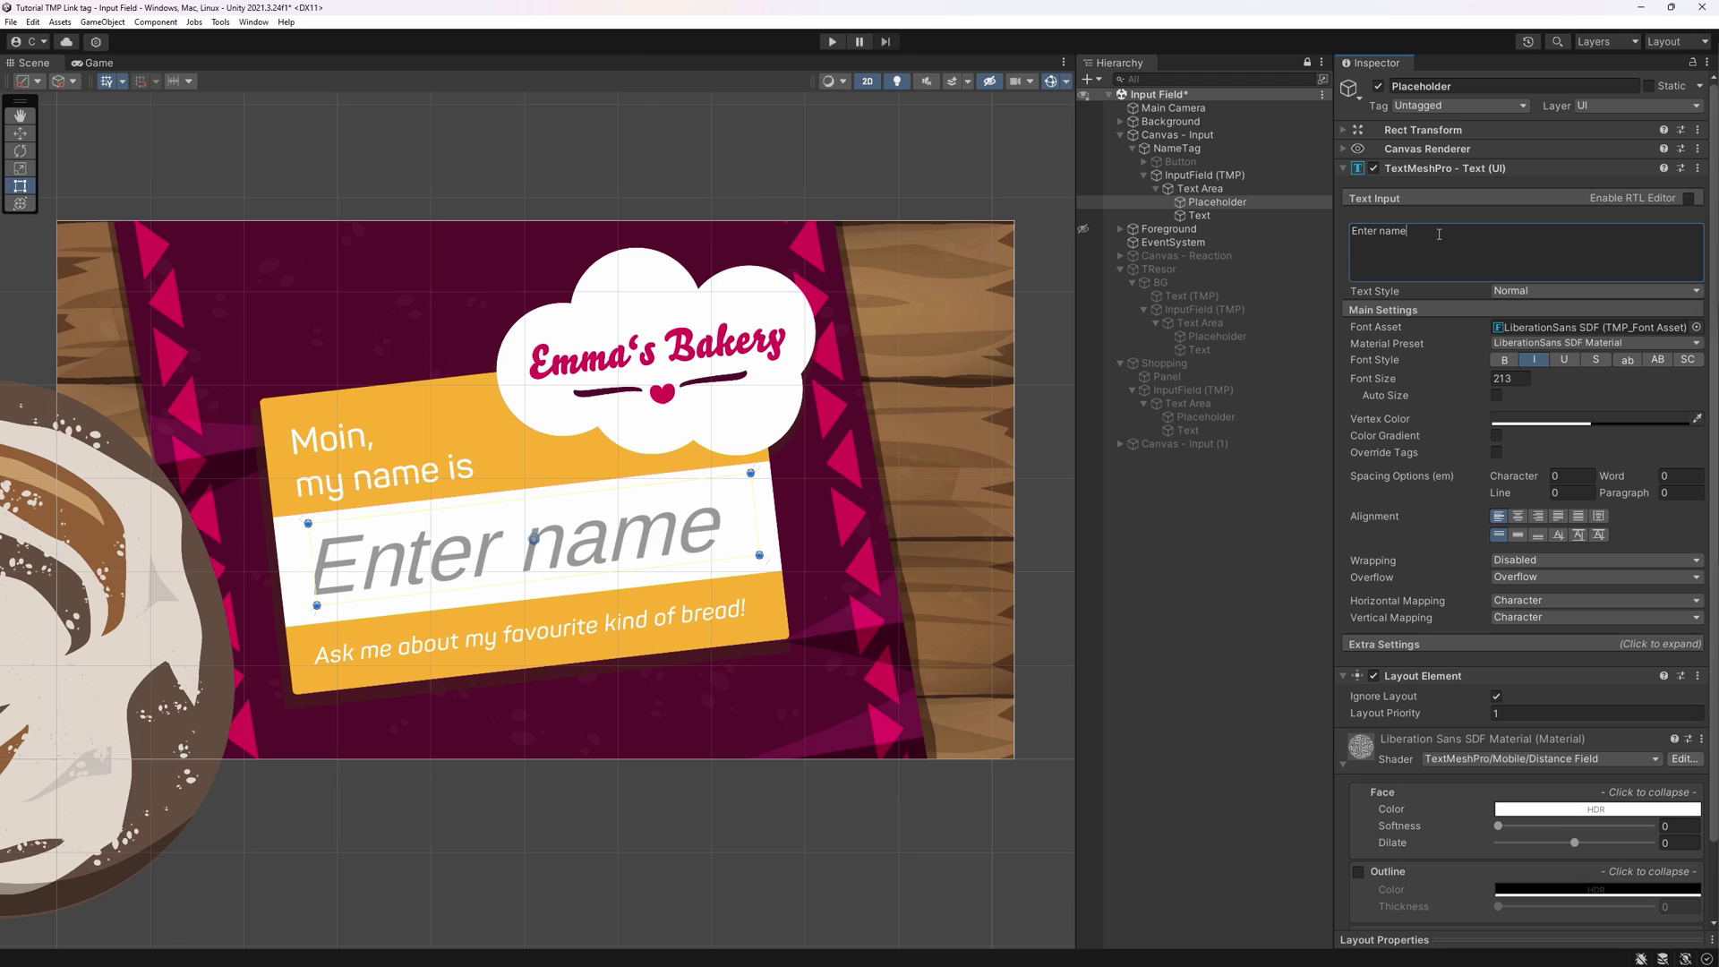
{"action": "left_click", "coordinate": [1589, 421]}
{"action": "left_click", "coordinate": [1619, 537]}
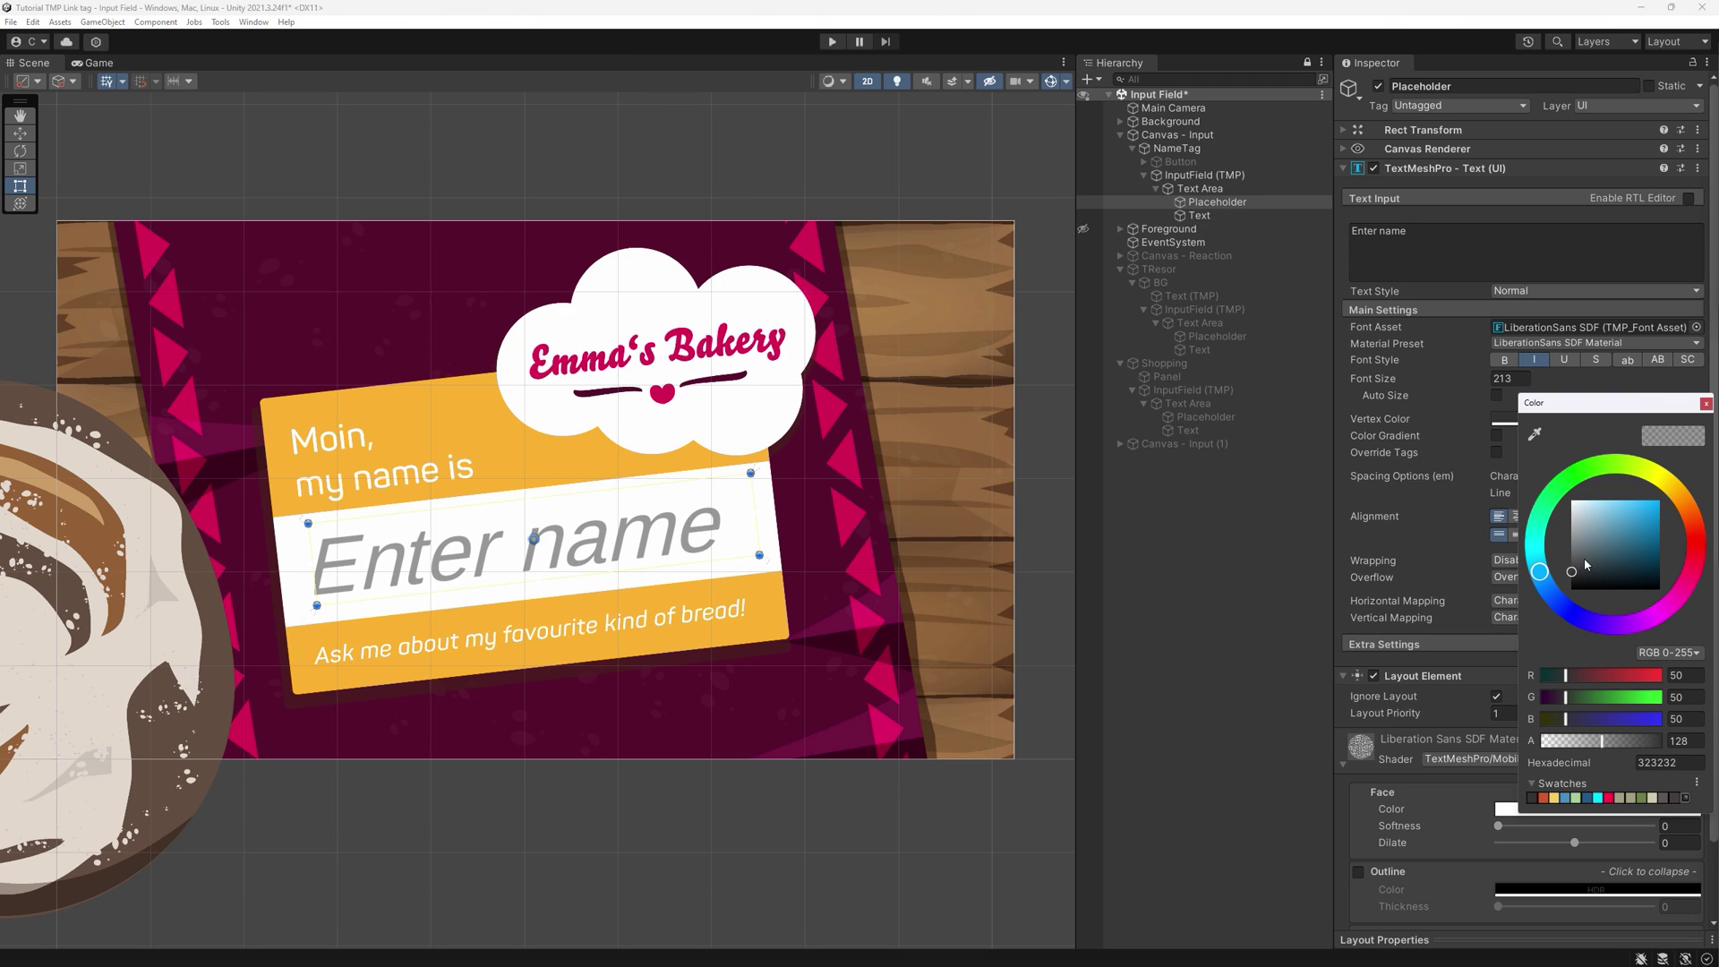
{"action": "left_click", "coordinate": [1708, 399]}
{"action": "left_click_drag", "start_coordinate": [1527, 485], "coordinate": [1537, 484]}
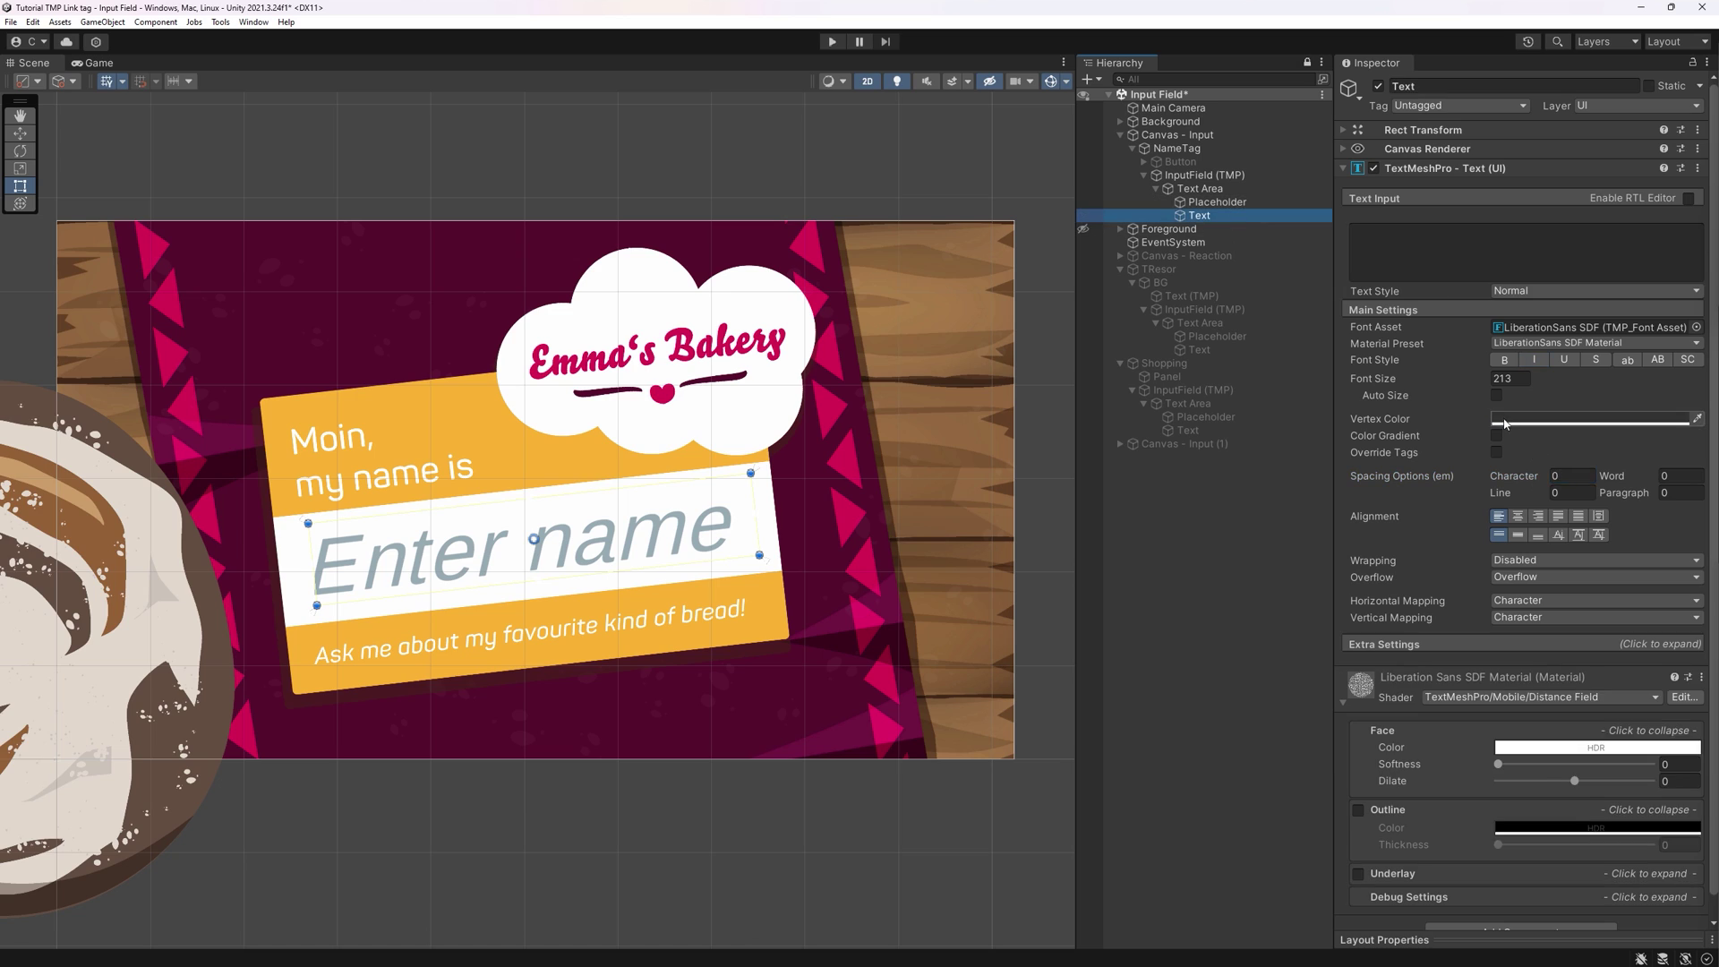
- Set the input text's Vertex Color to dark blue 00366C
{"action": "left_click", "coordinate": [1504, 421]}
{"action": "left_click", "coordinate": [1641, 555]}
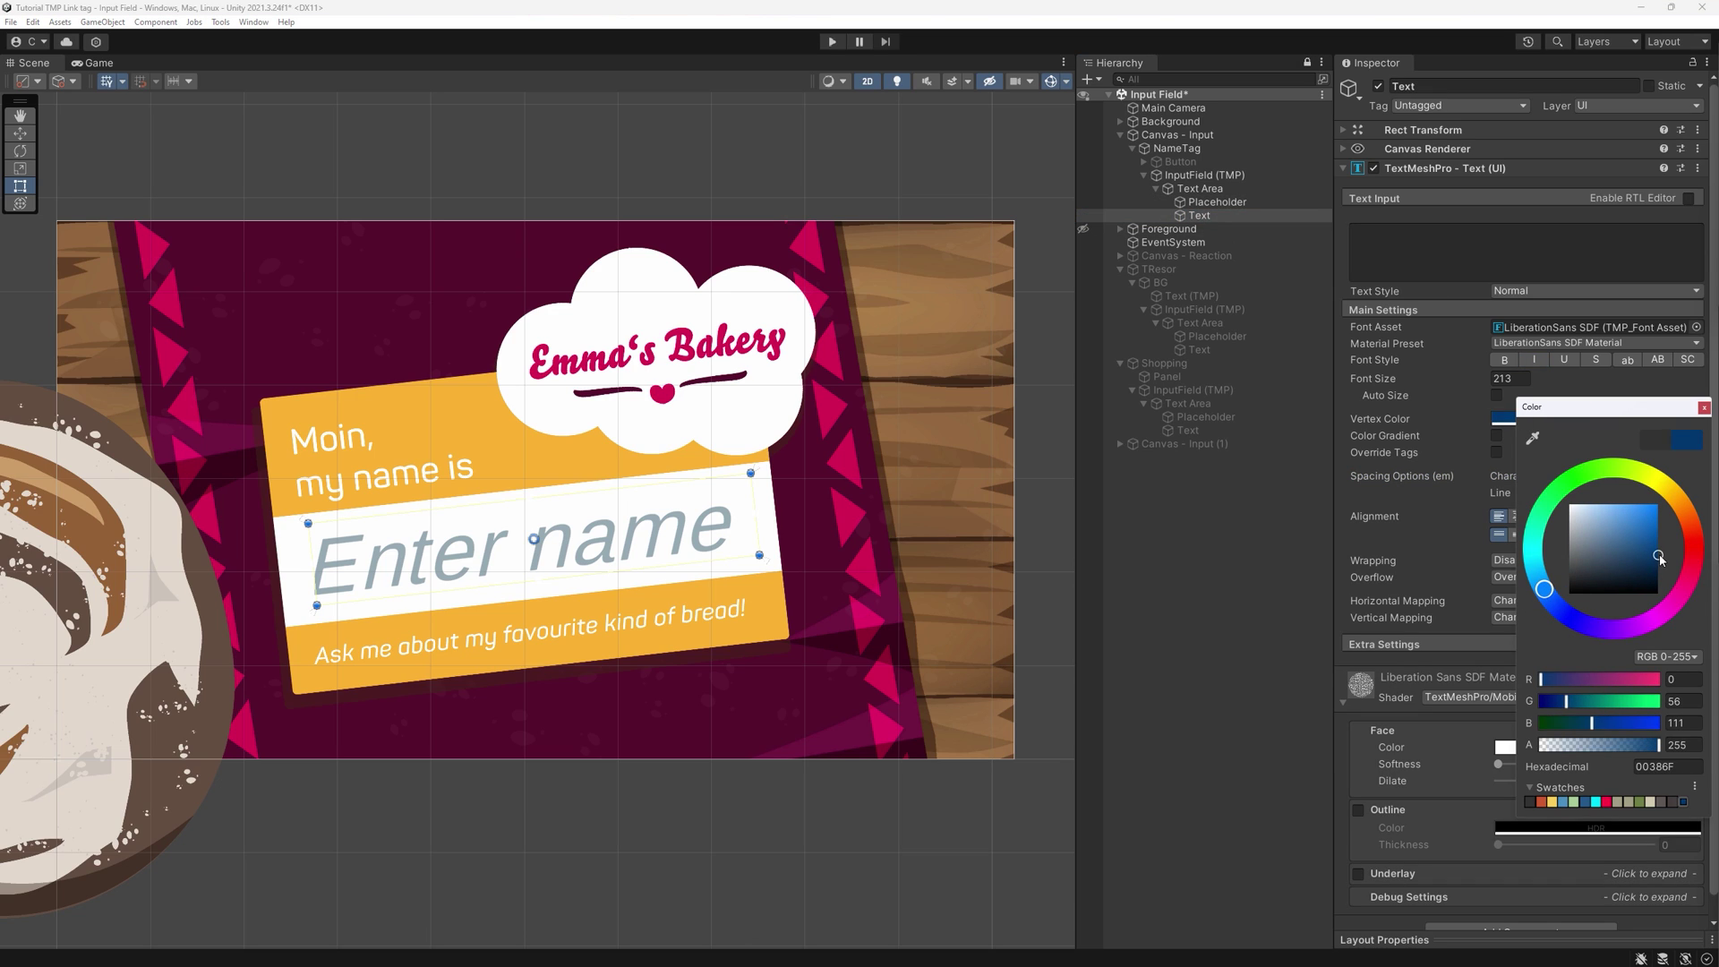
{"action": "left_click", "coordinate": [1704, 401]}
{"action": "type", "text": "Test"}
{"action": "left_click", "coordinate": [1589, 418]}
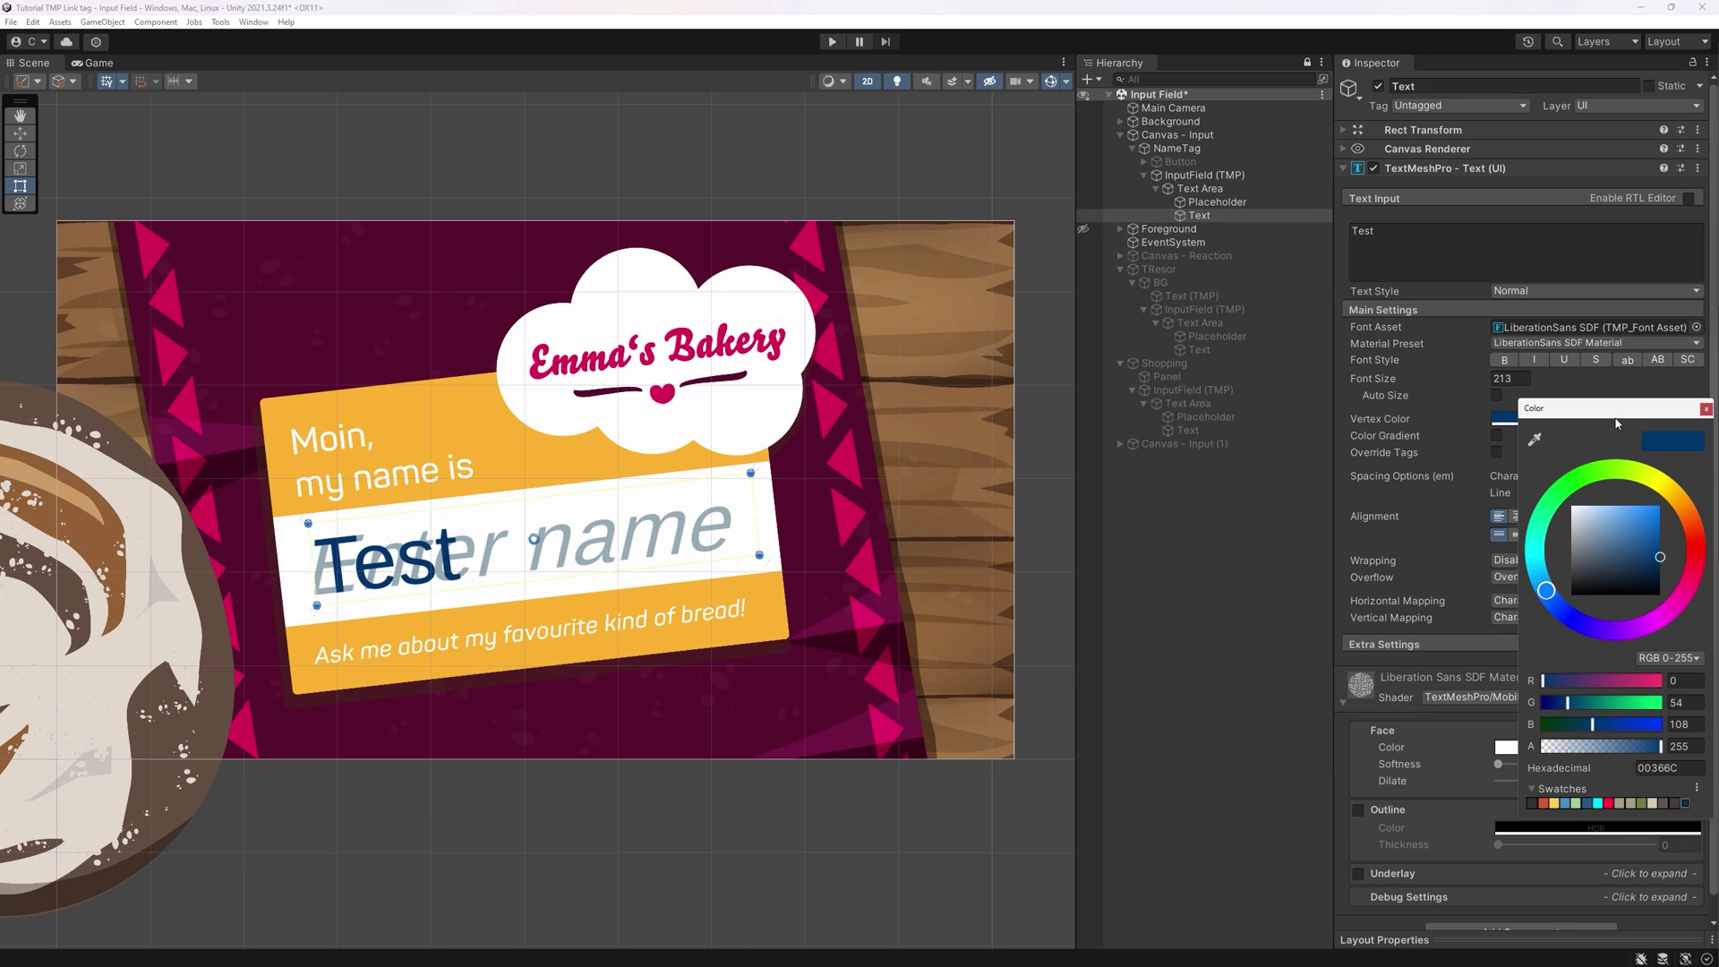
{"action": "left_click", "coordinate": [1704, 408]}
- Delete 'Test' from Text Input, then select Placeholder and InputField (TMP)
{"action": "left_click", "coordinate": [1521, 250]}
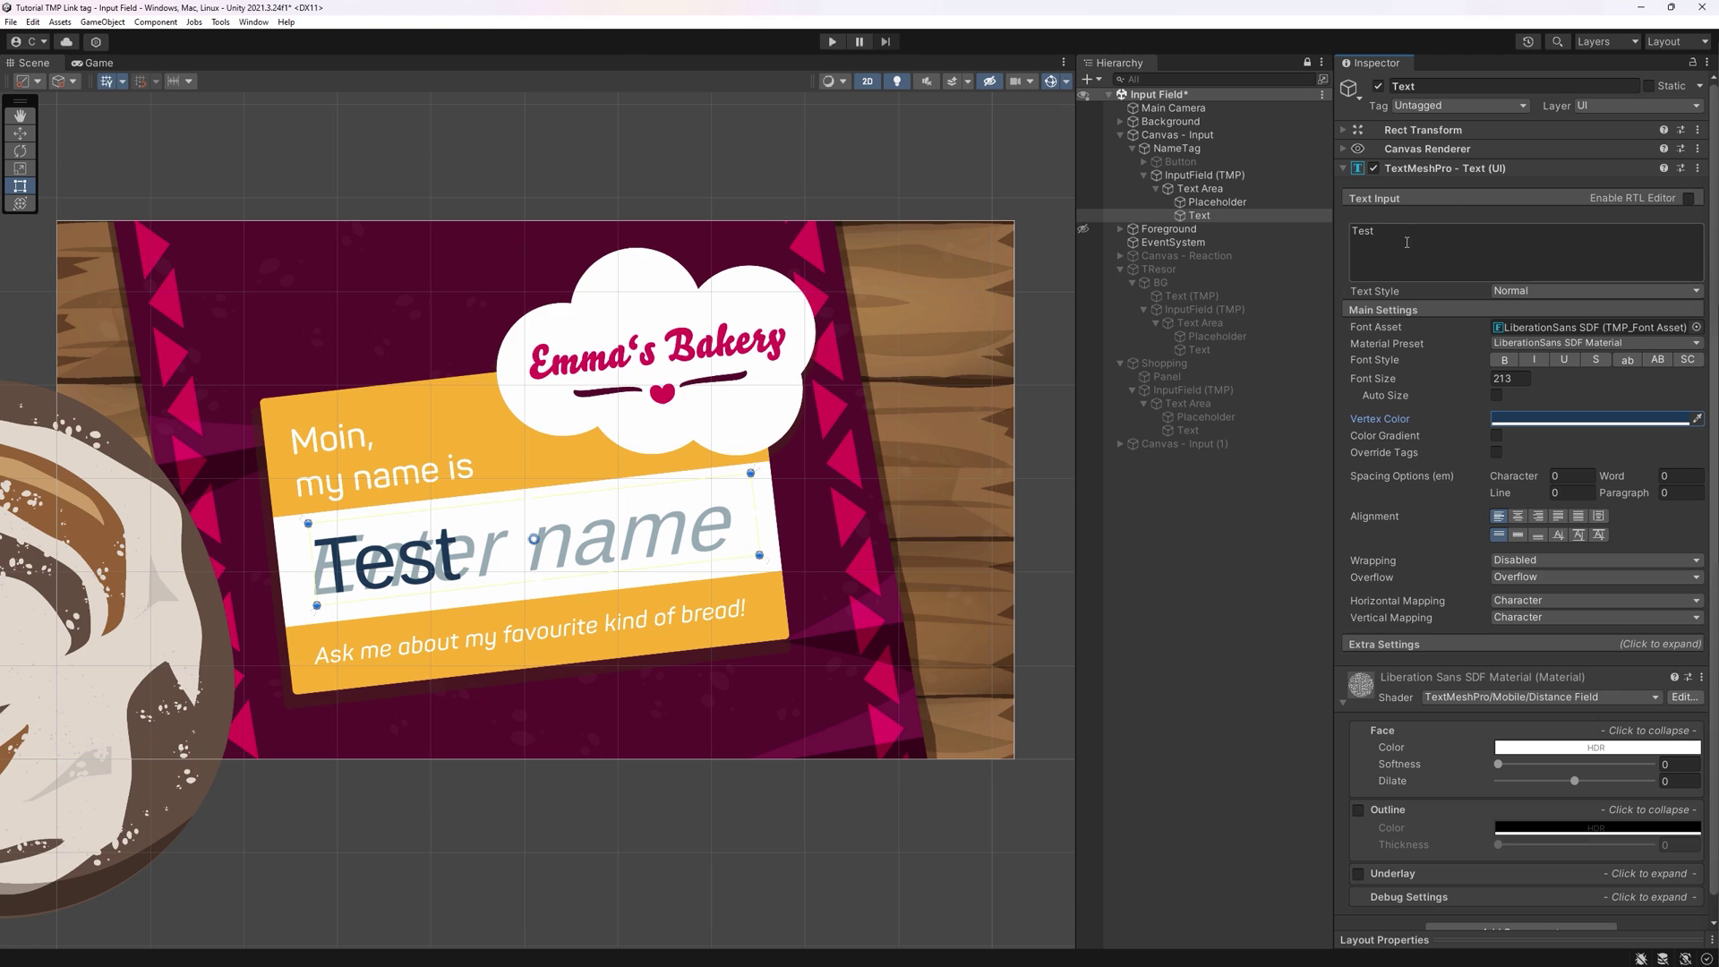
{"action": "key", "text": "ctrl+a"}
{"action": "key", "text": "BackSpace"}
{"action": "left_click", "coordinate": [1216, 202]}
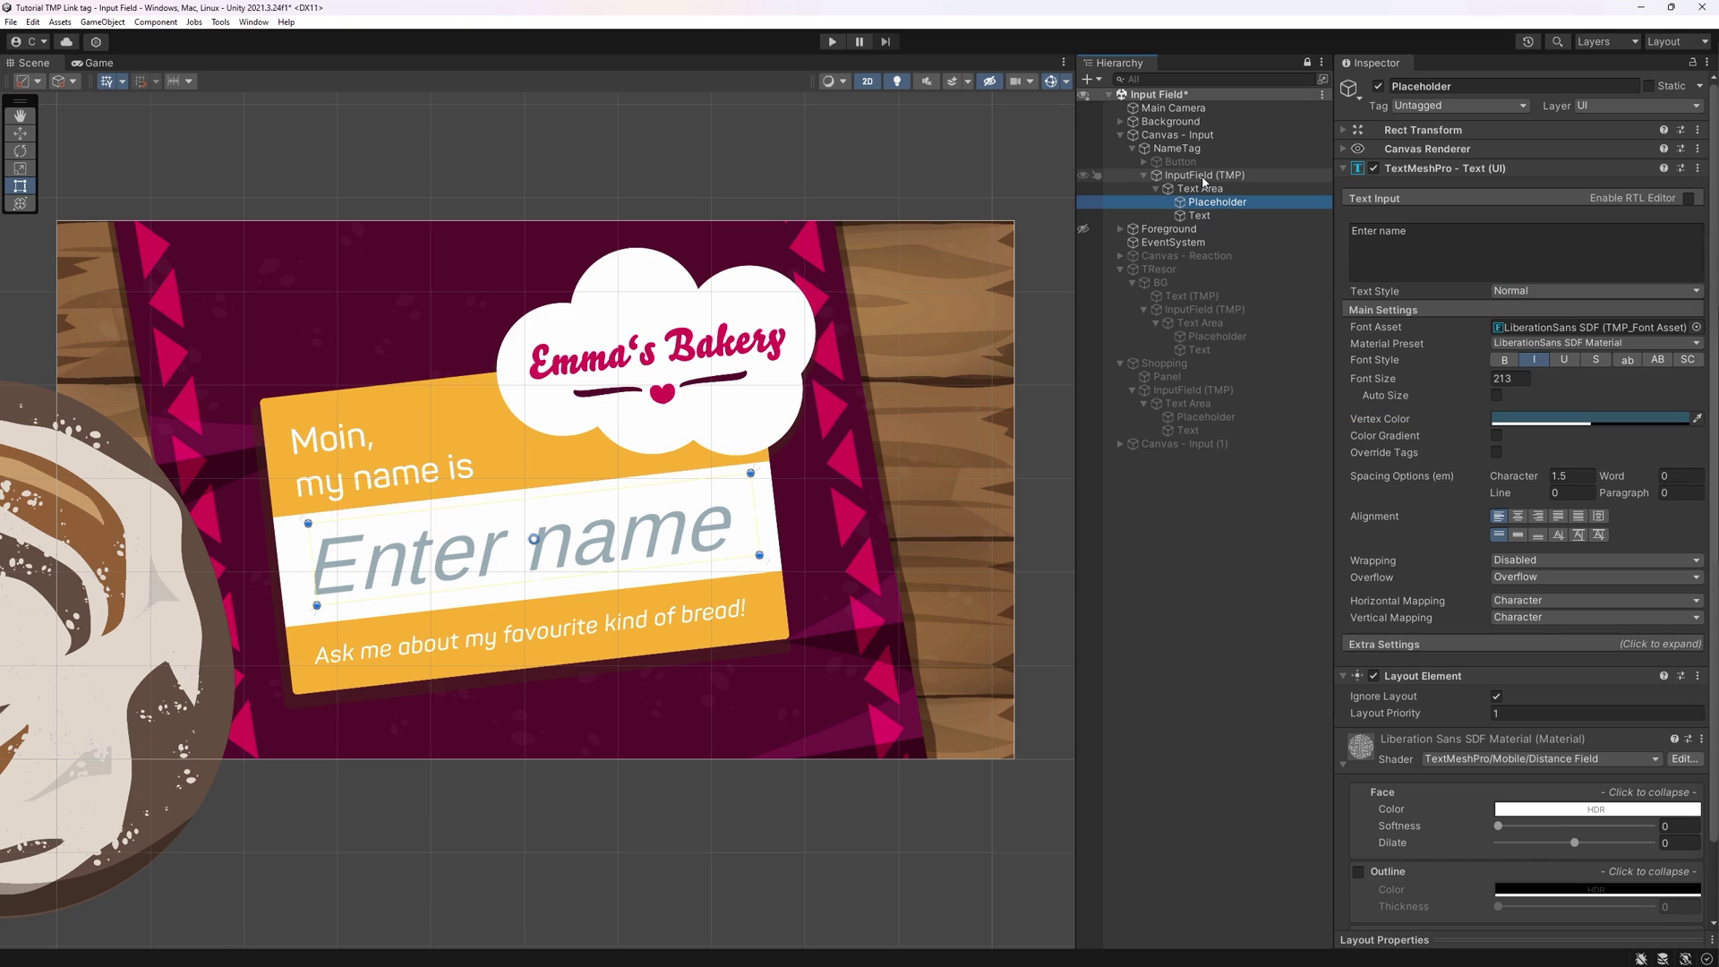
{"action": "left_click", "coordinate": [1204, 176]}
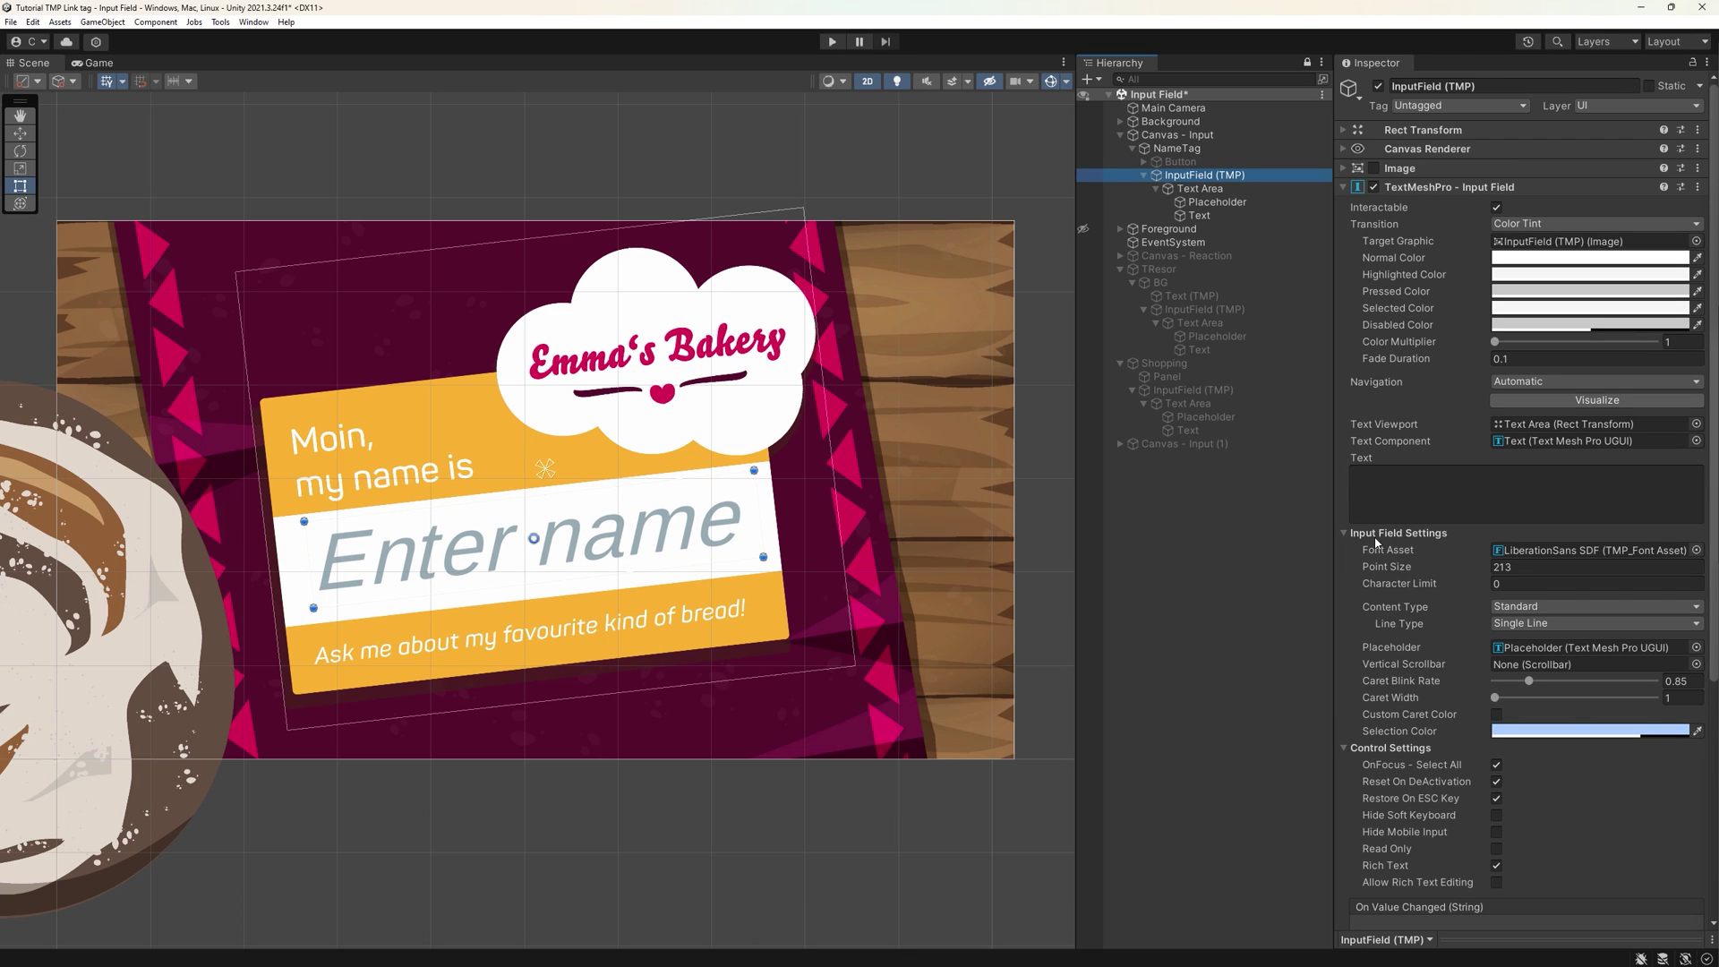
- Set the input field's font to Caveat-SemiBold SDF at point size 270
{"action": "left_click_drag", "start_coordinate": [1387, 573], "coordinate": [1311, 564]}
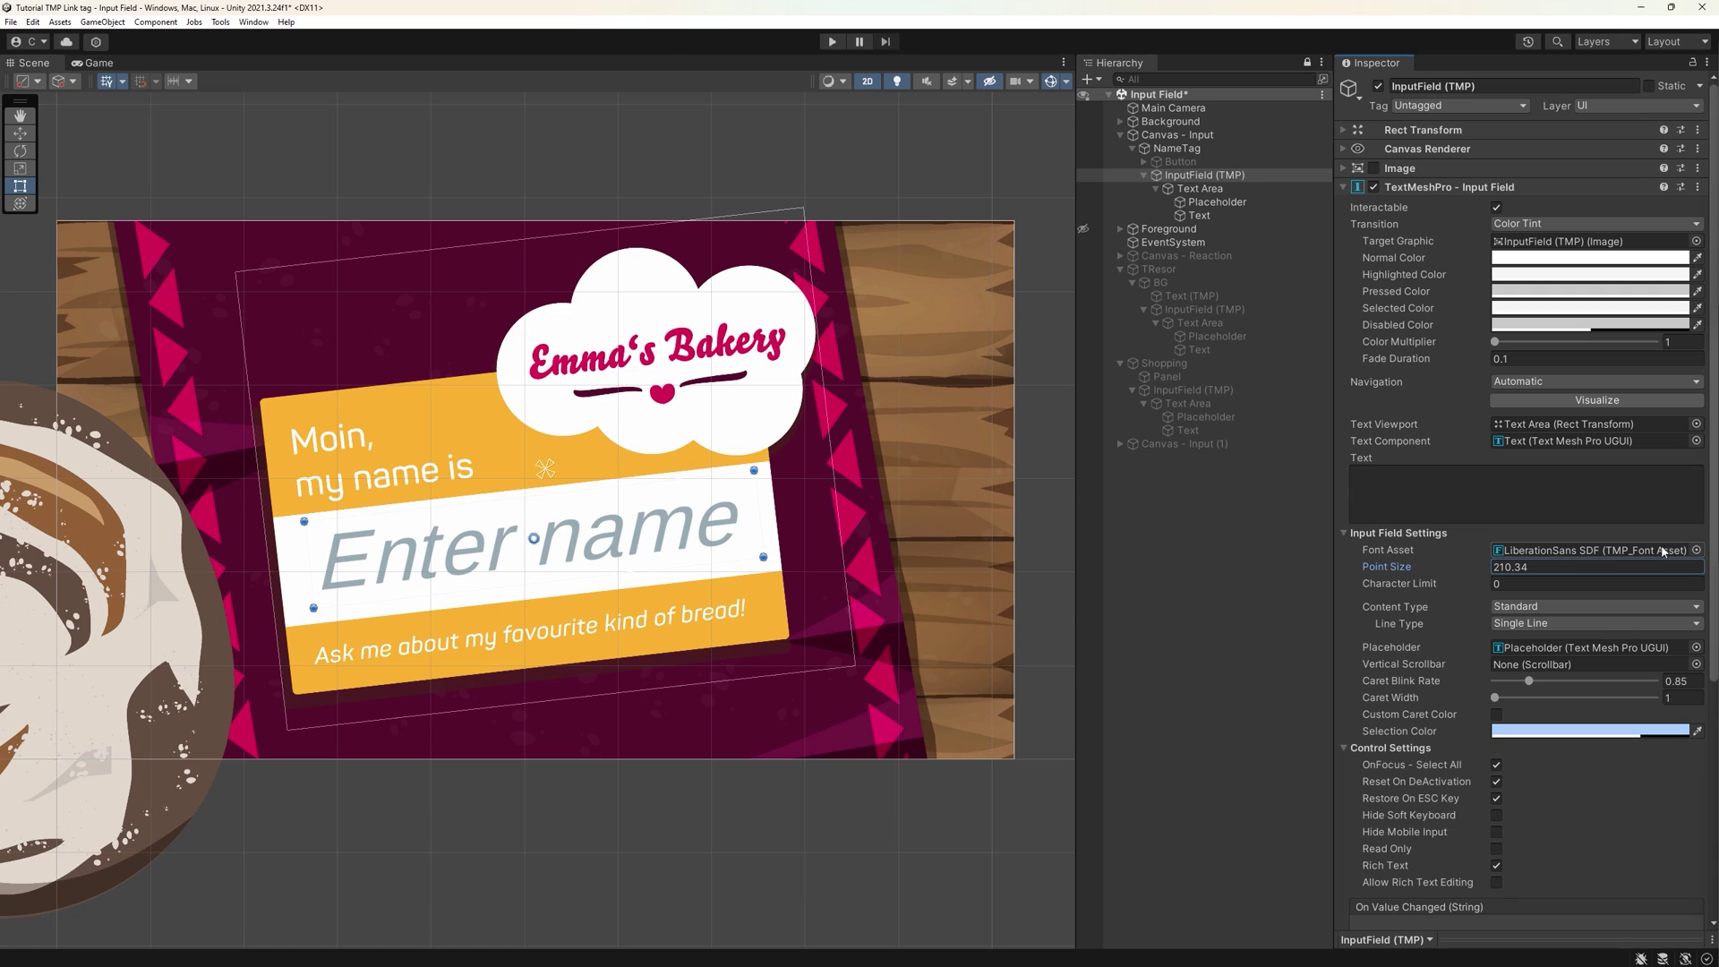
{"action": "left_click", "coordinate": [1695, 550]}
{"action": "left_click", "coordinate": [1465, 414]}
{"action": "left_click", "coordinate": [1566, 404]}
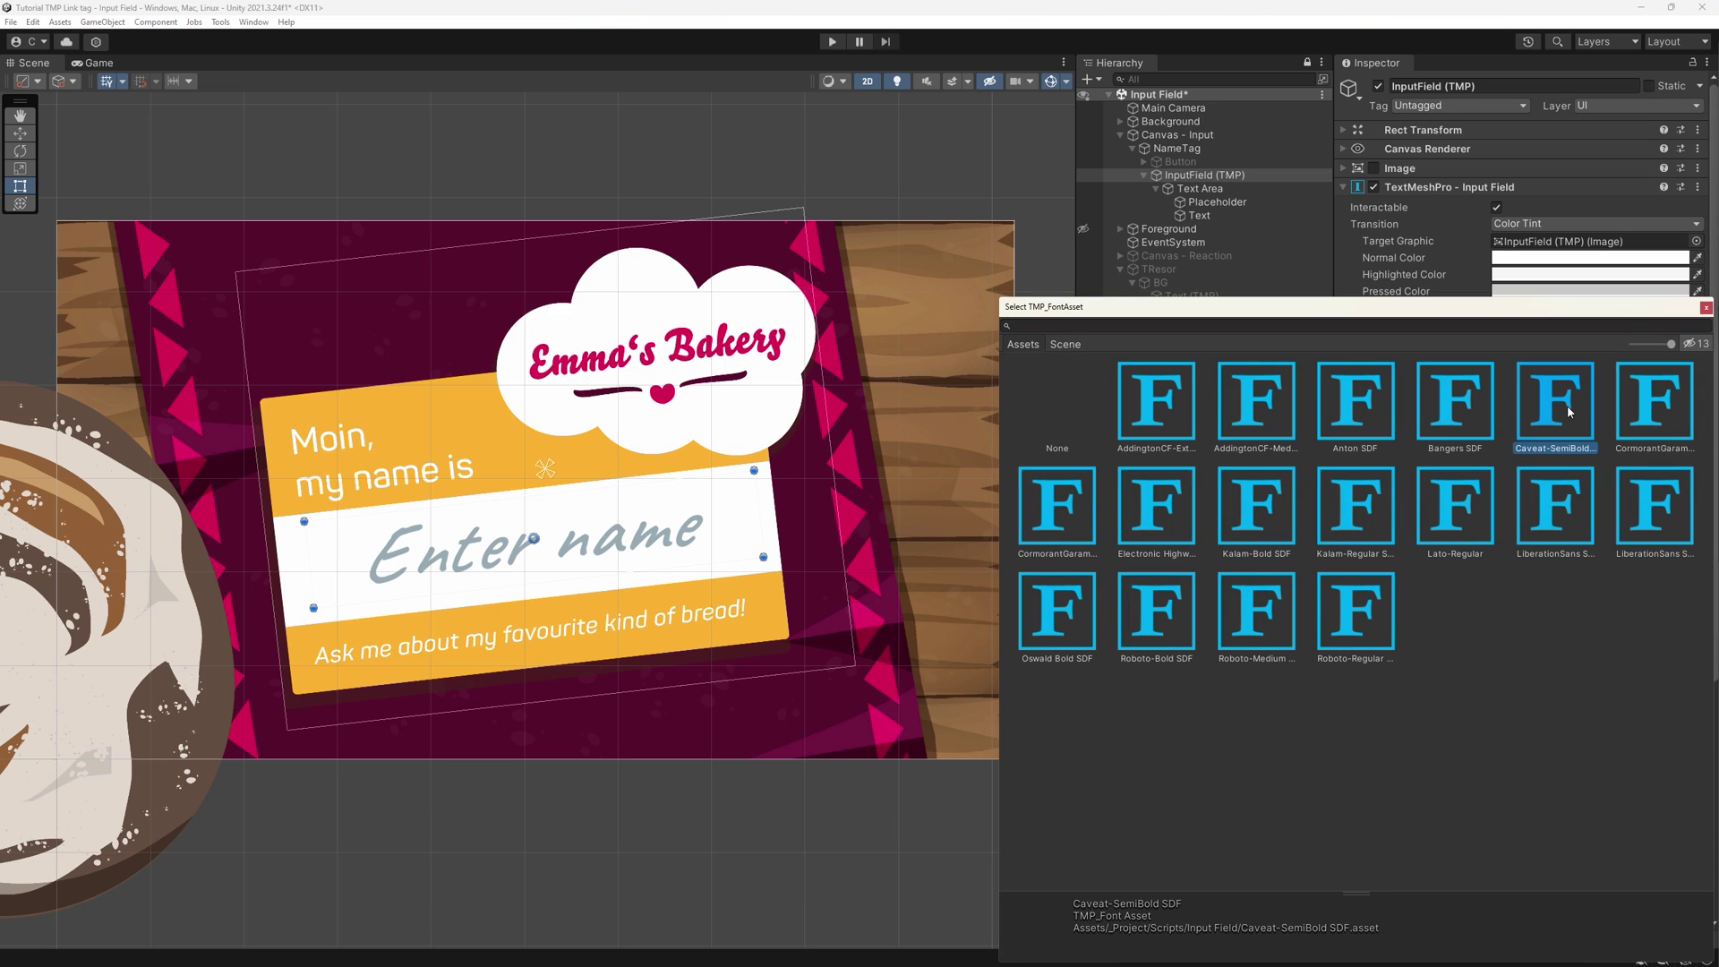
{"action": "double_click", "coordinate": [1567, 405]}
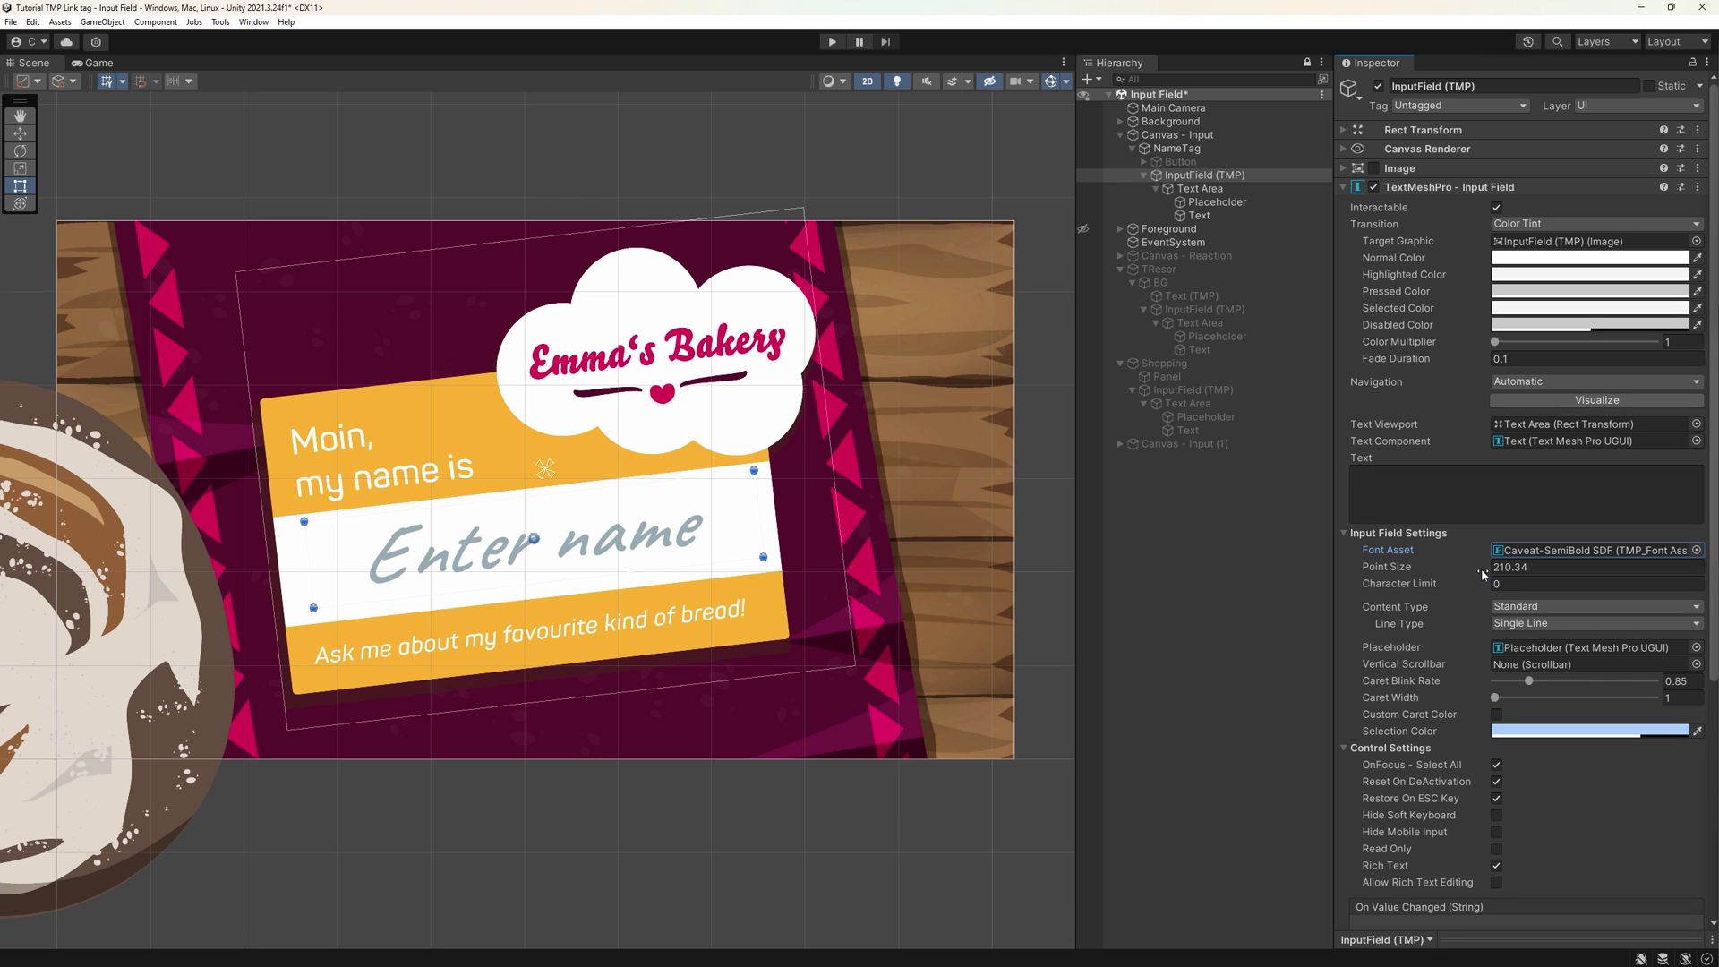
{"action": "left_click_drag", "start_coordinate": [1481, 568], "coordinate": [1540, 561]}
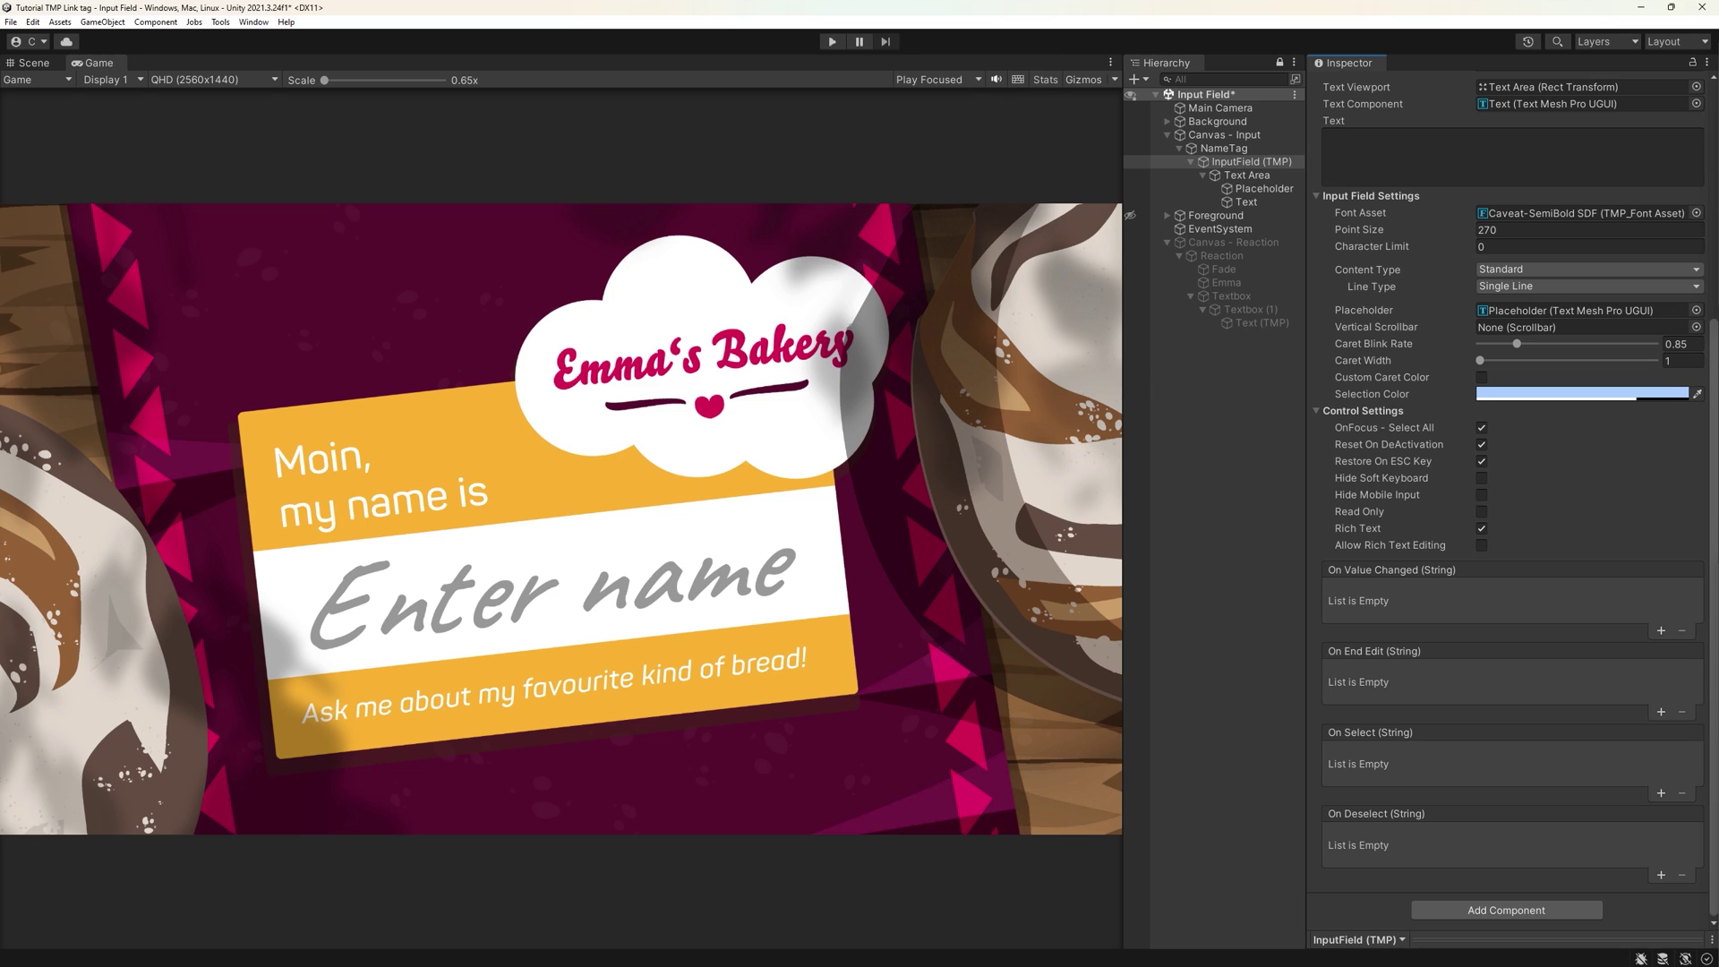
- Add InputFieldGrabber.cs, assigning Canvas - Reaction as Reaction Group and Text (TMP) as Reaction Text Box
{"action": "left_click_drag", "start_coordinate": [1397, 918], "coordinate": [1374, 902]}
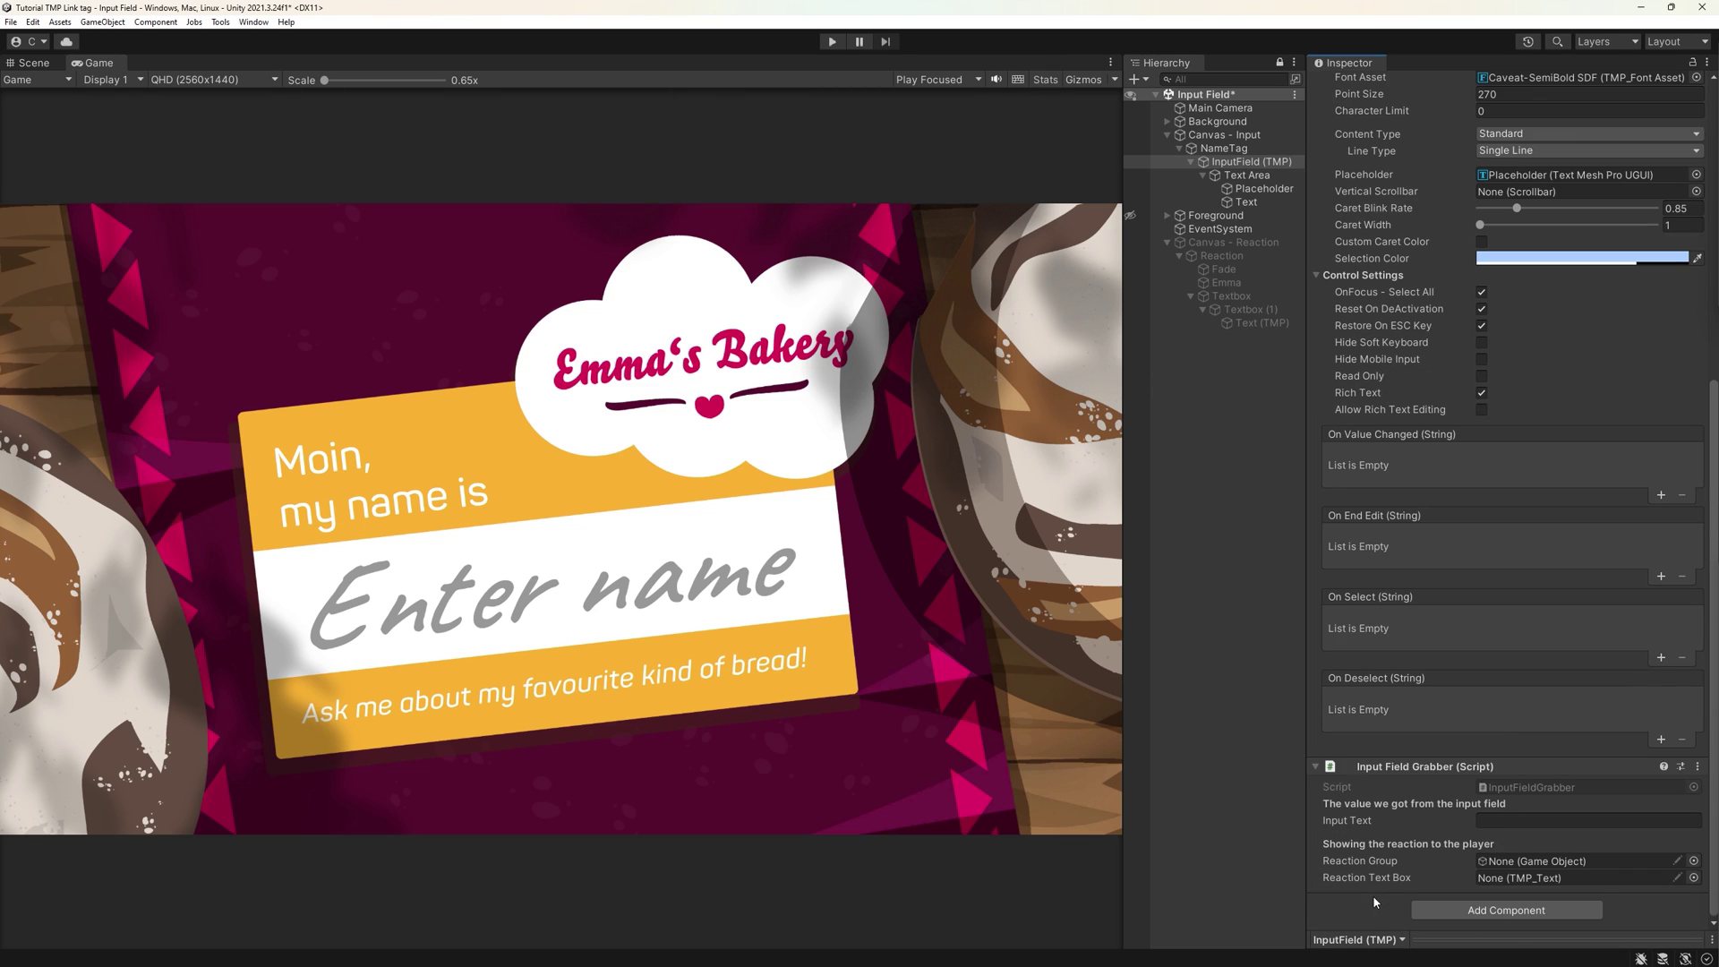
{"action": "left_click_drag", "start_coordinate": [1232, 242], "coordinate": [1522, 862]}
{"action": "left_click_drag", "start_coordinate": [1273, 326], "coordinate": [1575, 878]}
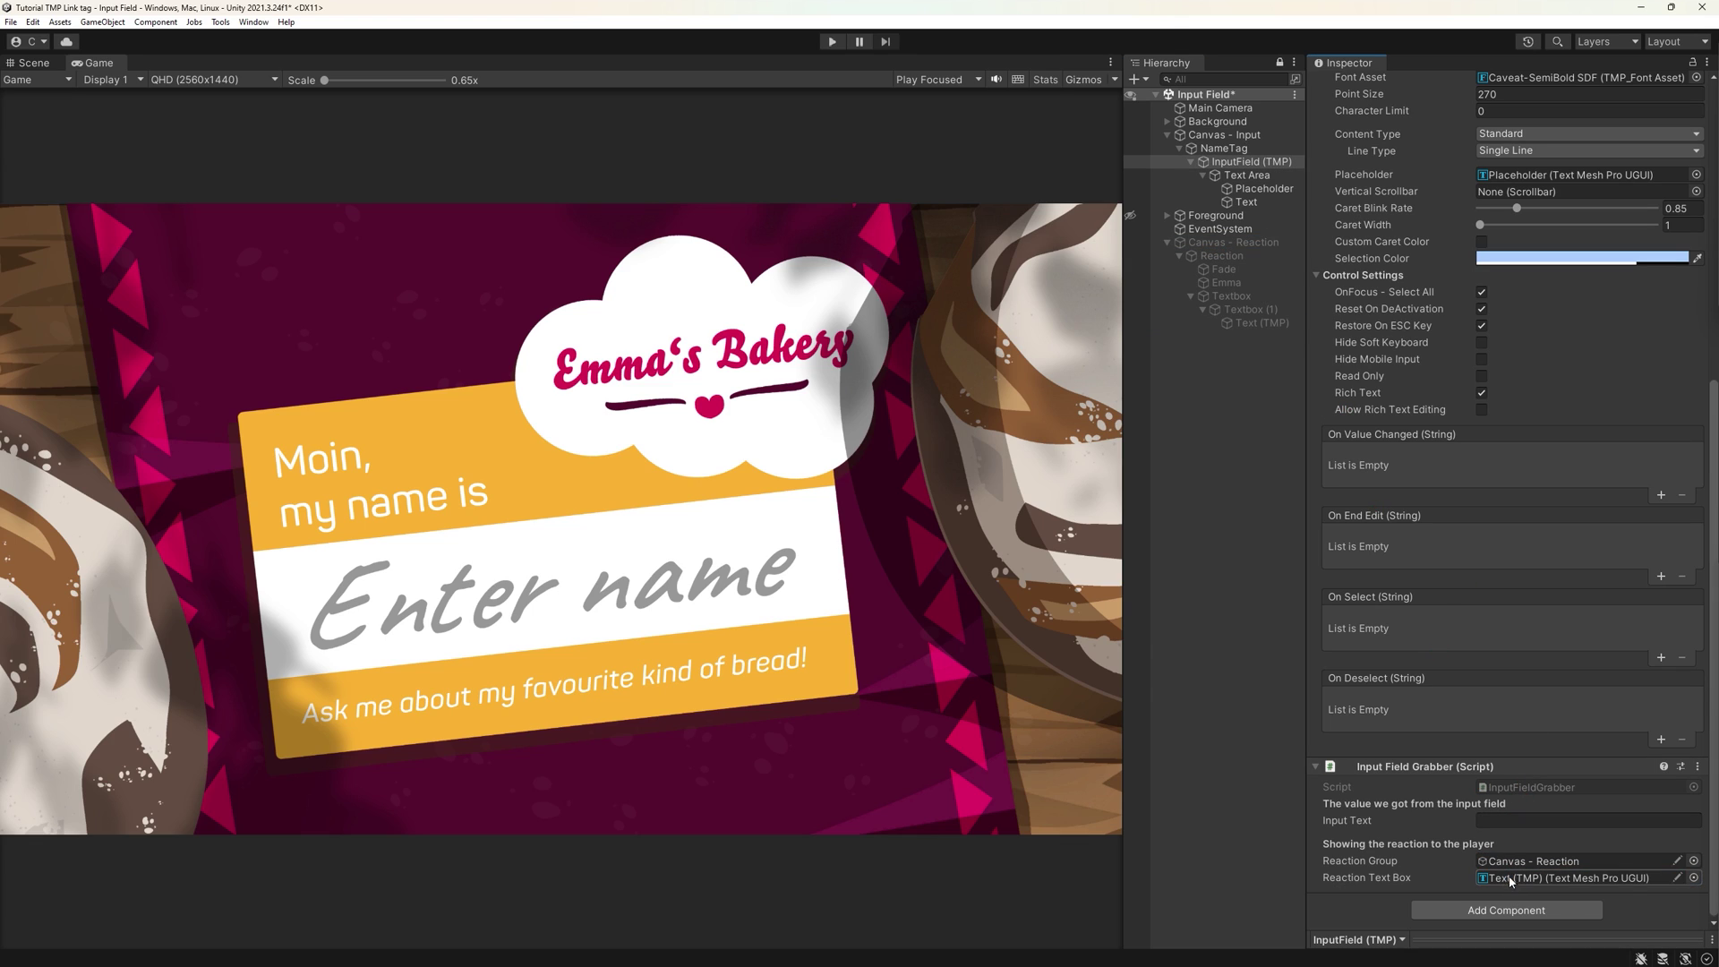
{"action": "left_click", "coordinate": [1168, 242]}
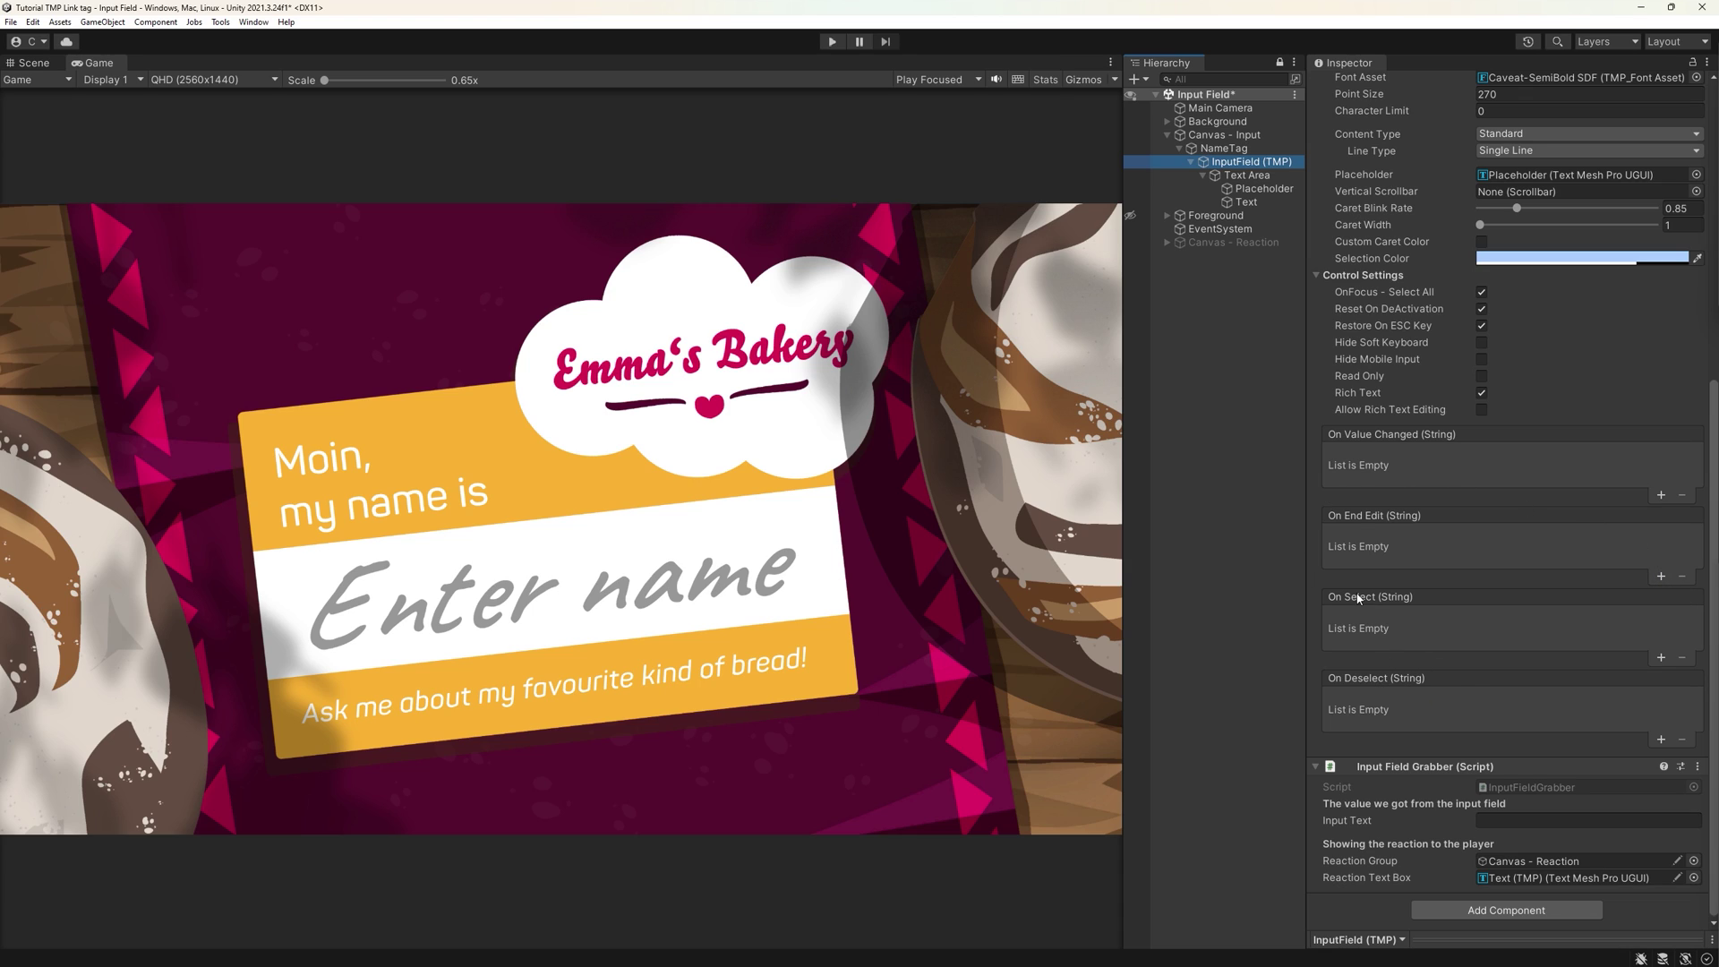
- Add an On End Edit listener on InputField (TMP) calling InputFieldGrabber.GrabFromInputField
{"action": "left_click", "coordinate": [1661, 577]}
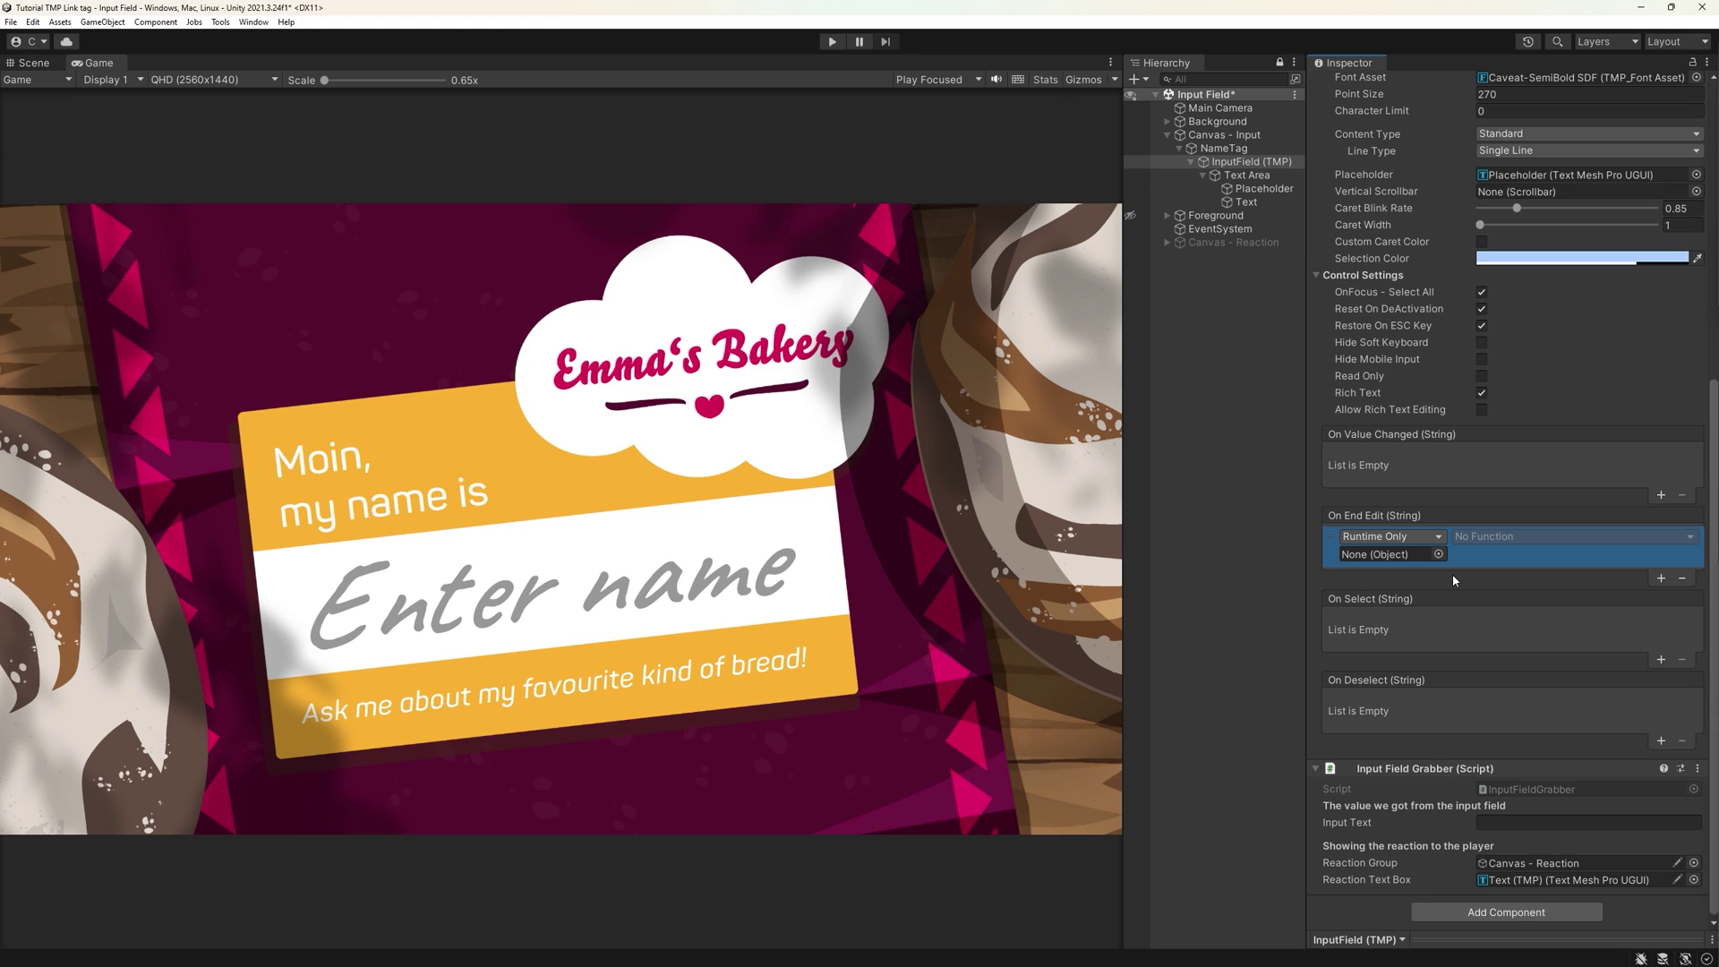
{"action": "left_click_drag", "start_coordinate": [1398, 768], "coordinate": [1402, 560]}
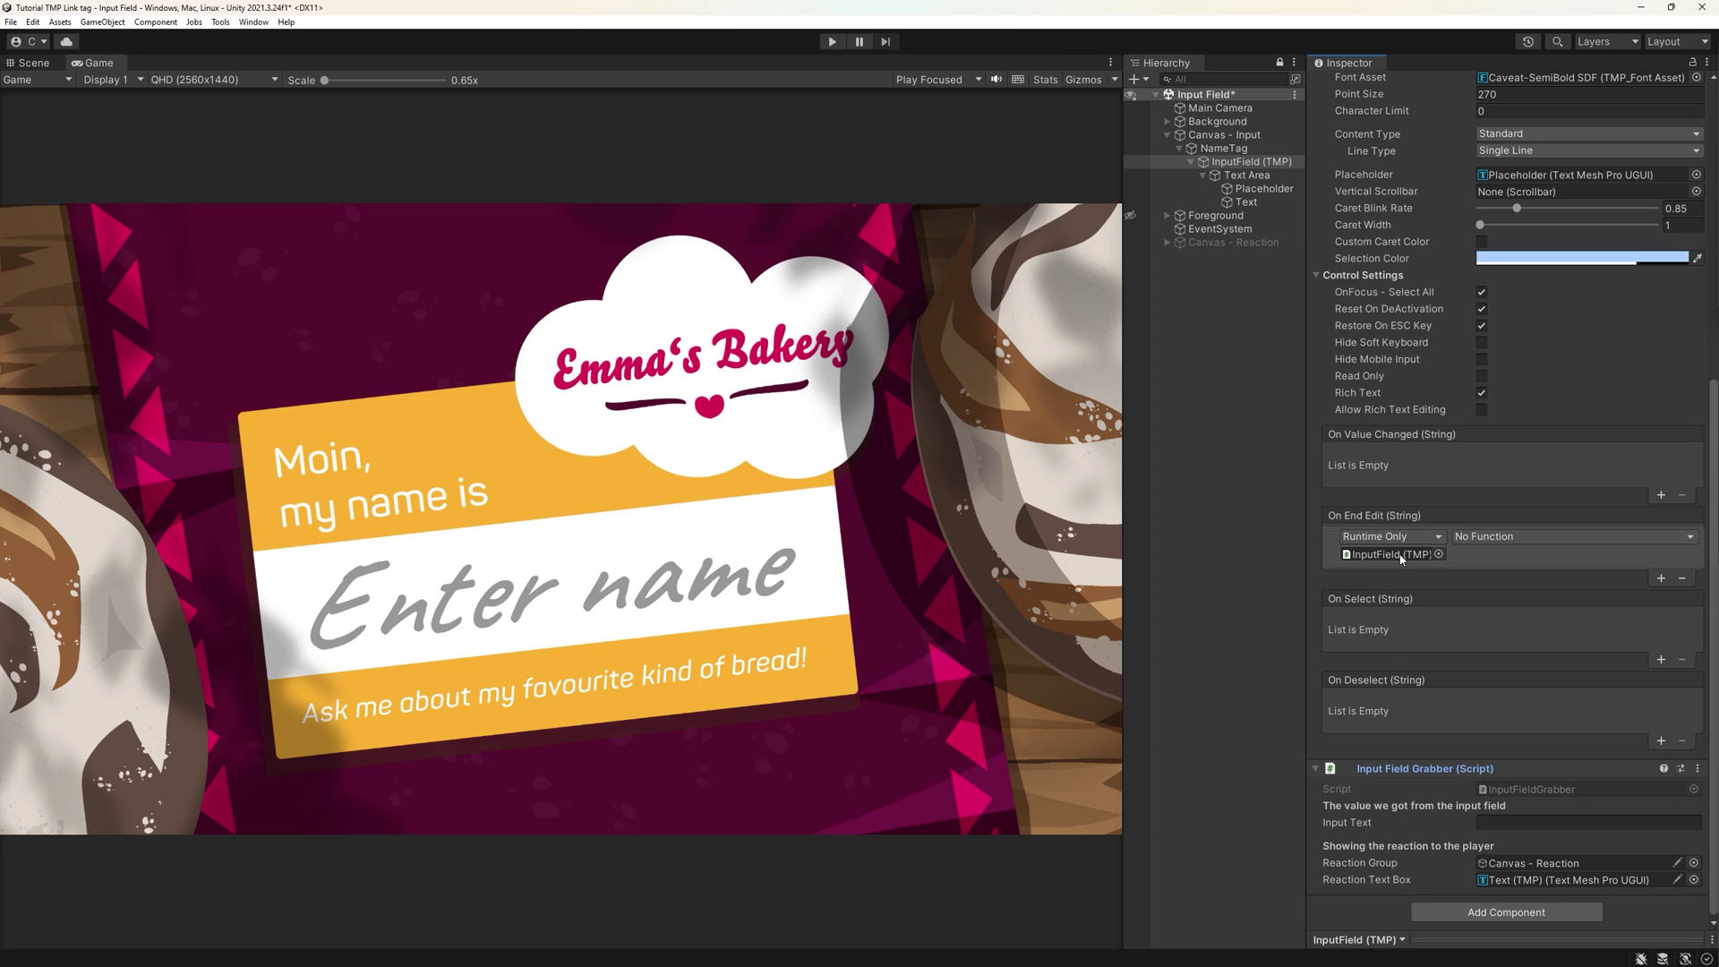
{"action": "left_click", "coordinate": [1484, 538]}
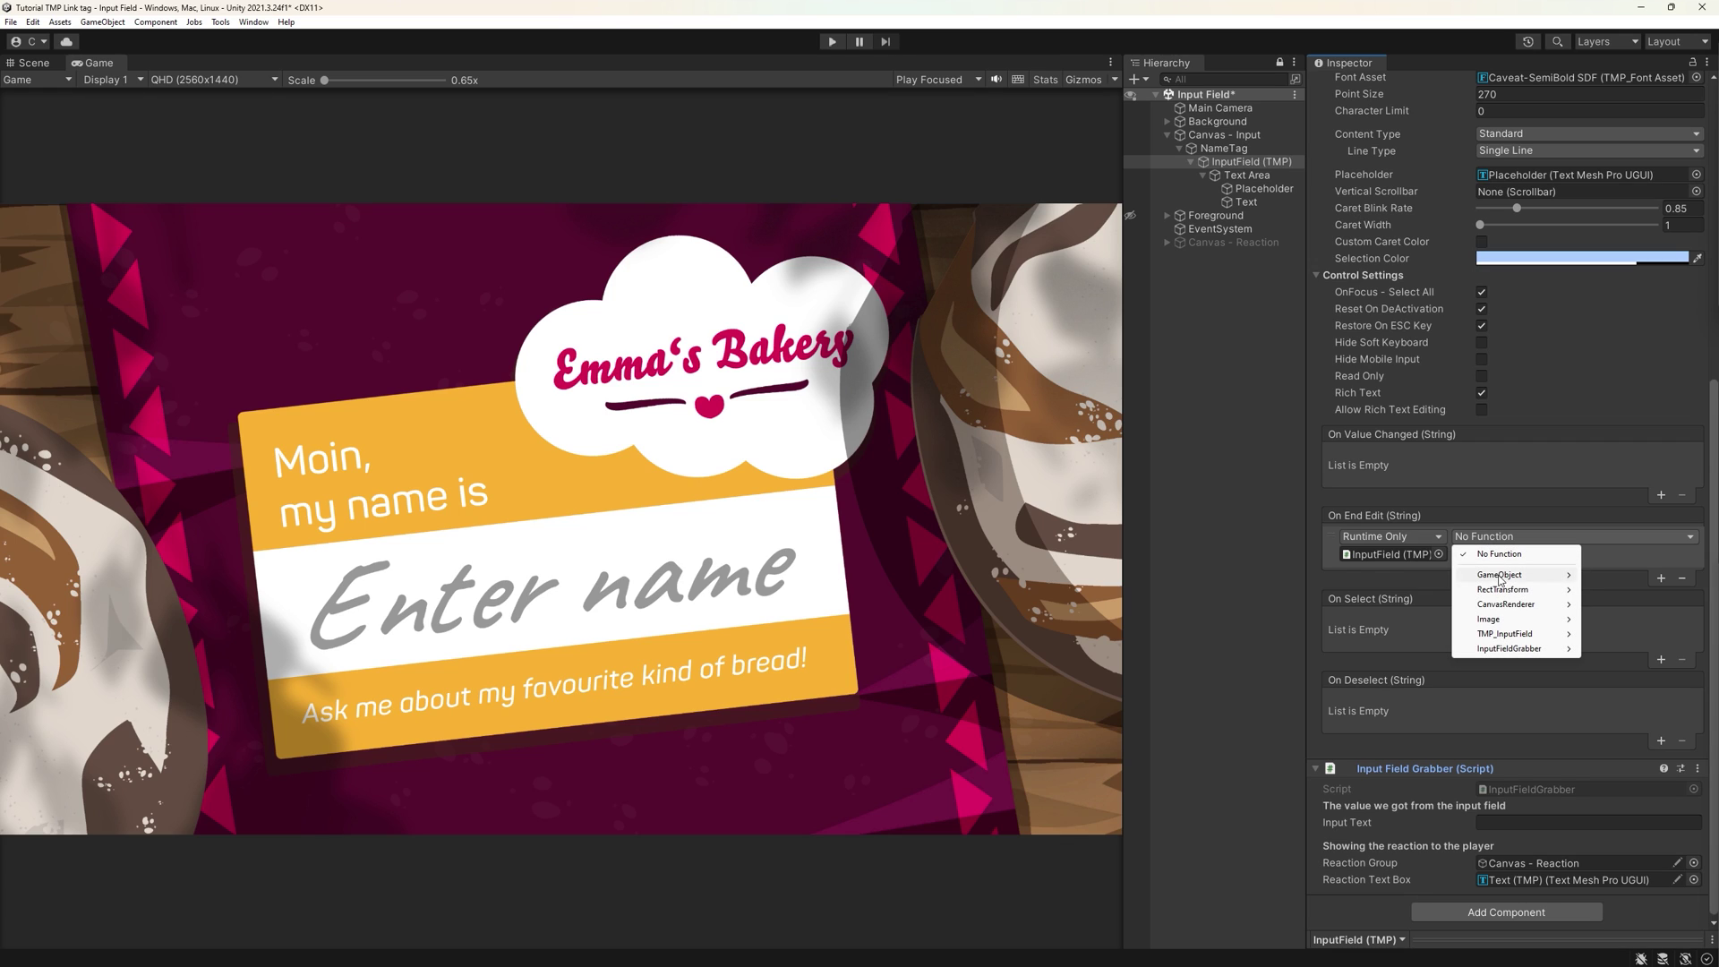
{"action": "mouse_move", "coordinate": [1503, 651]}
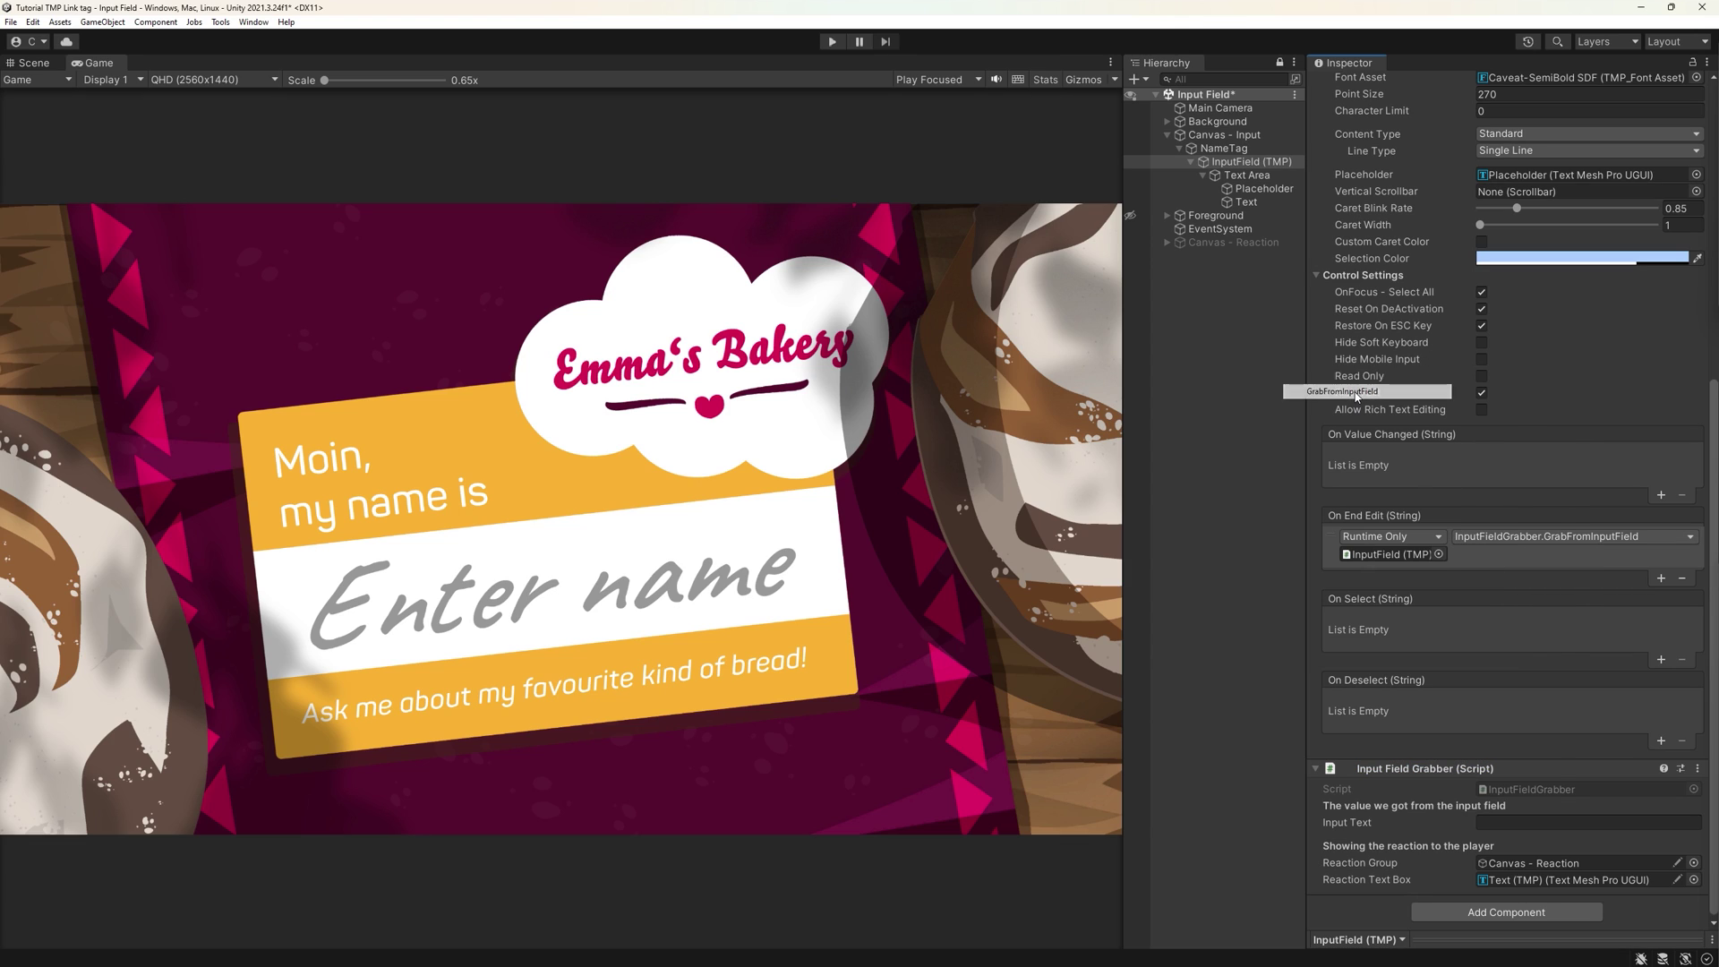
{"action": "left_click", "coordinate": [1697, 768]}
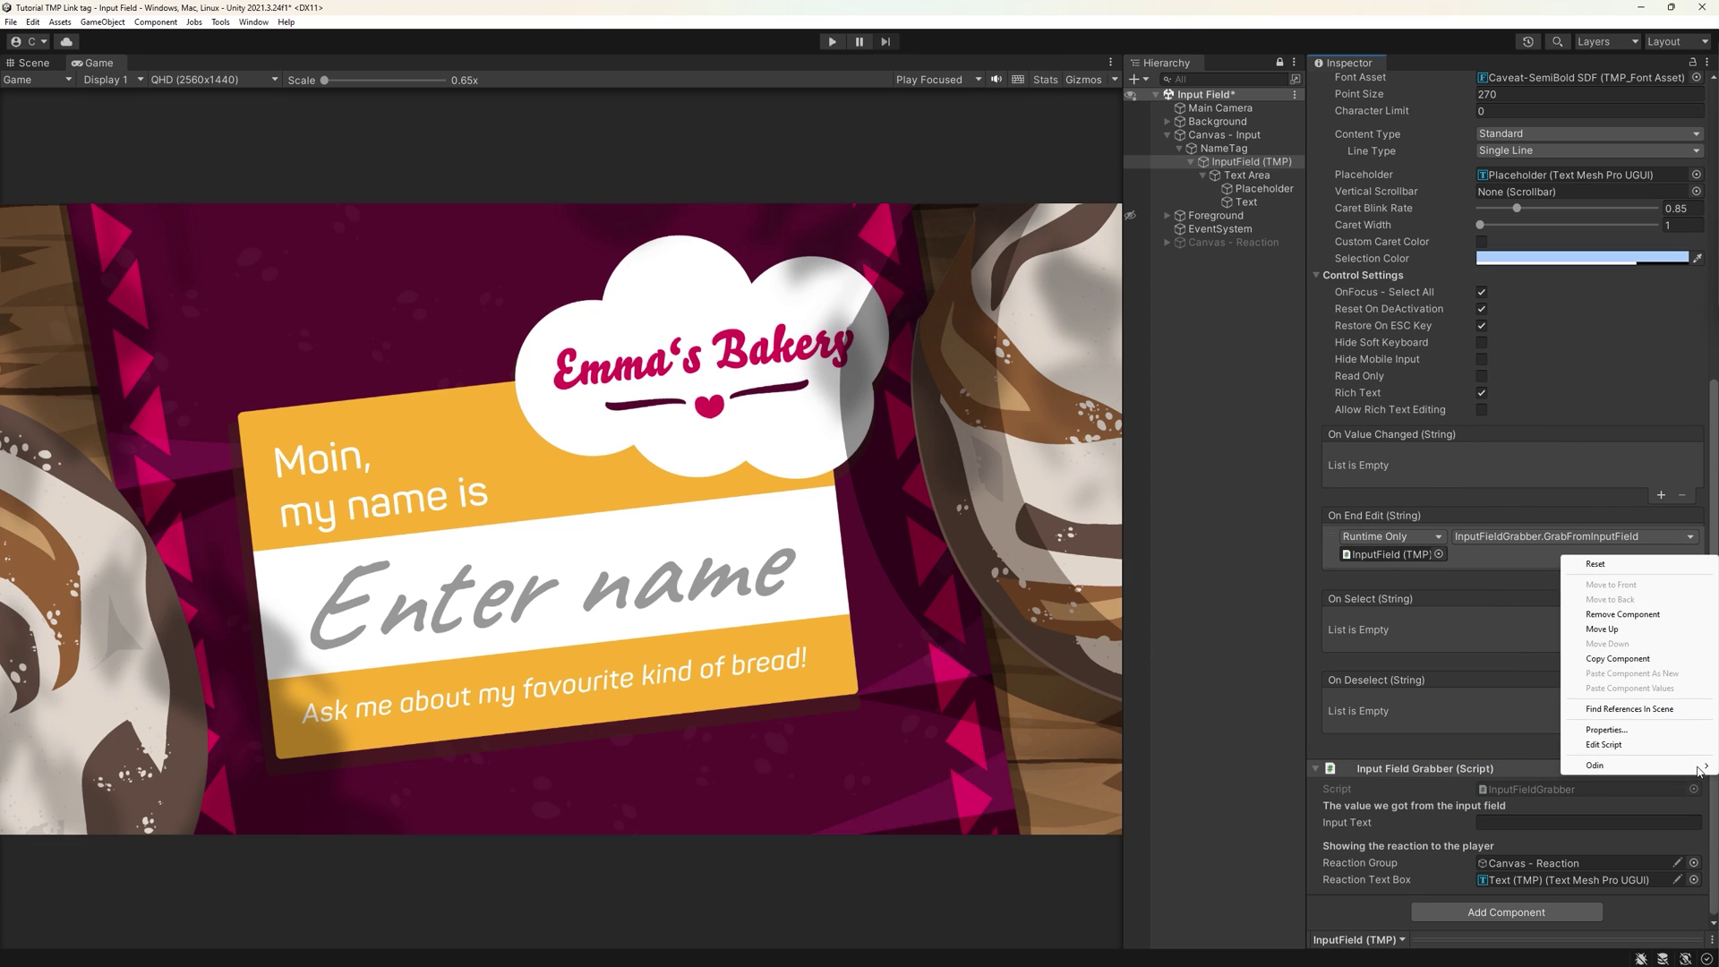
- Float the grabber in a Properties window, enter Play mode, and type then delete a test name
{"action": "left_click", "coordinate": [1606, 729]}
{"action": "key", "text": "ctrl+p"}
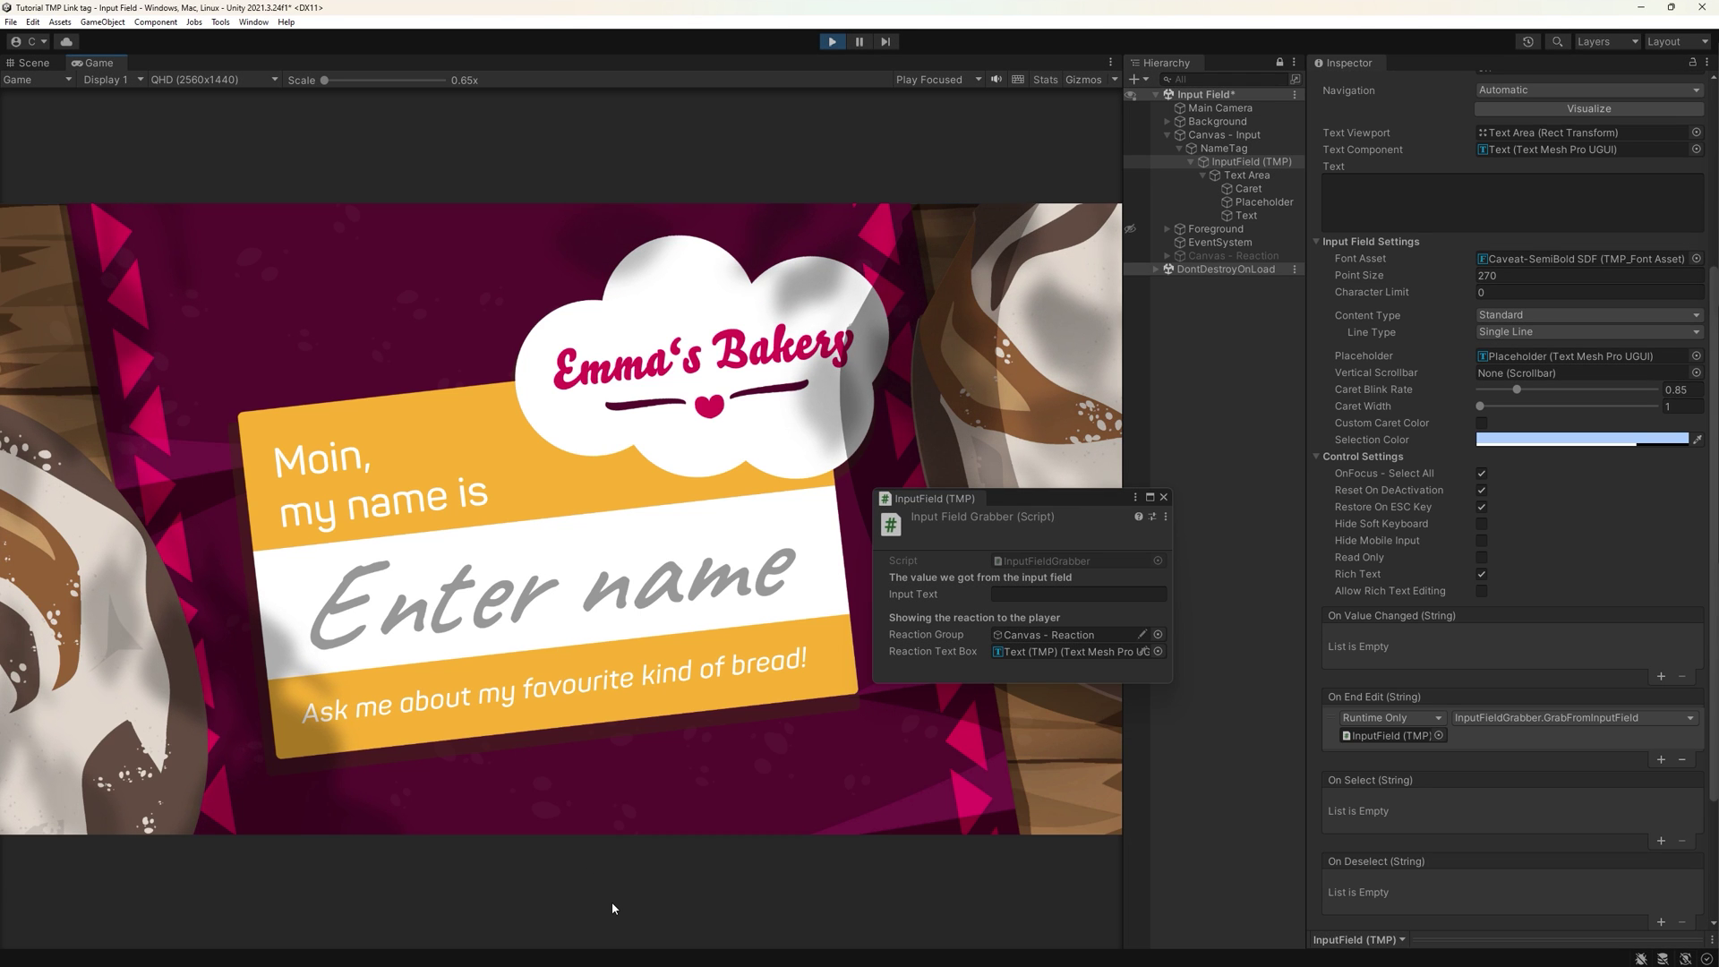
{"action": "type", "text": "Samantha"}
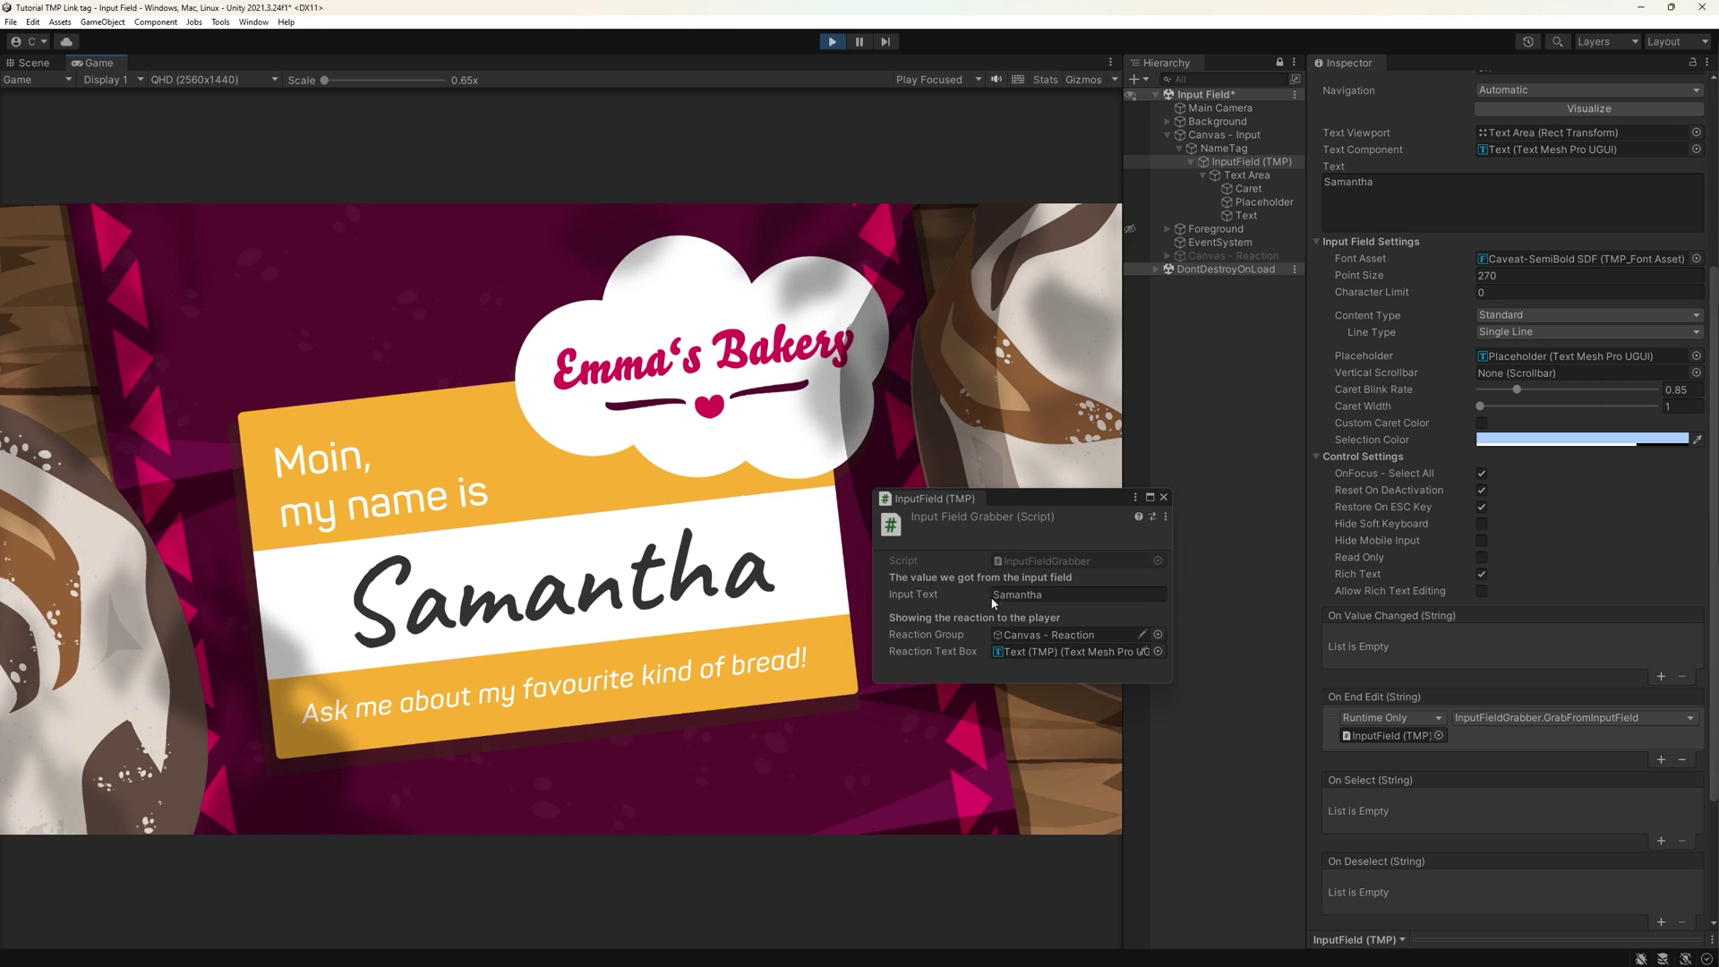
{"action": "key", "text": "Return"}
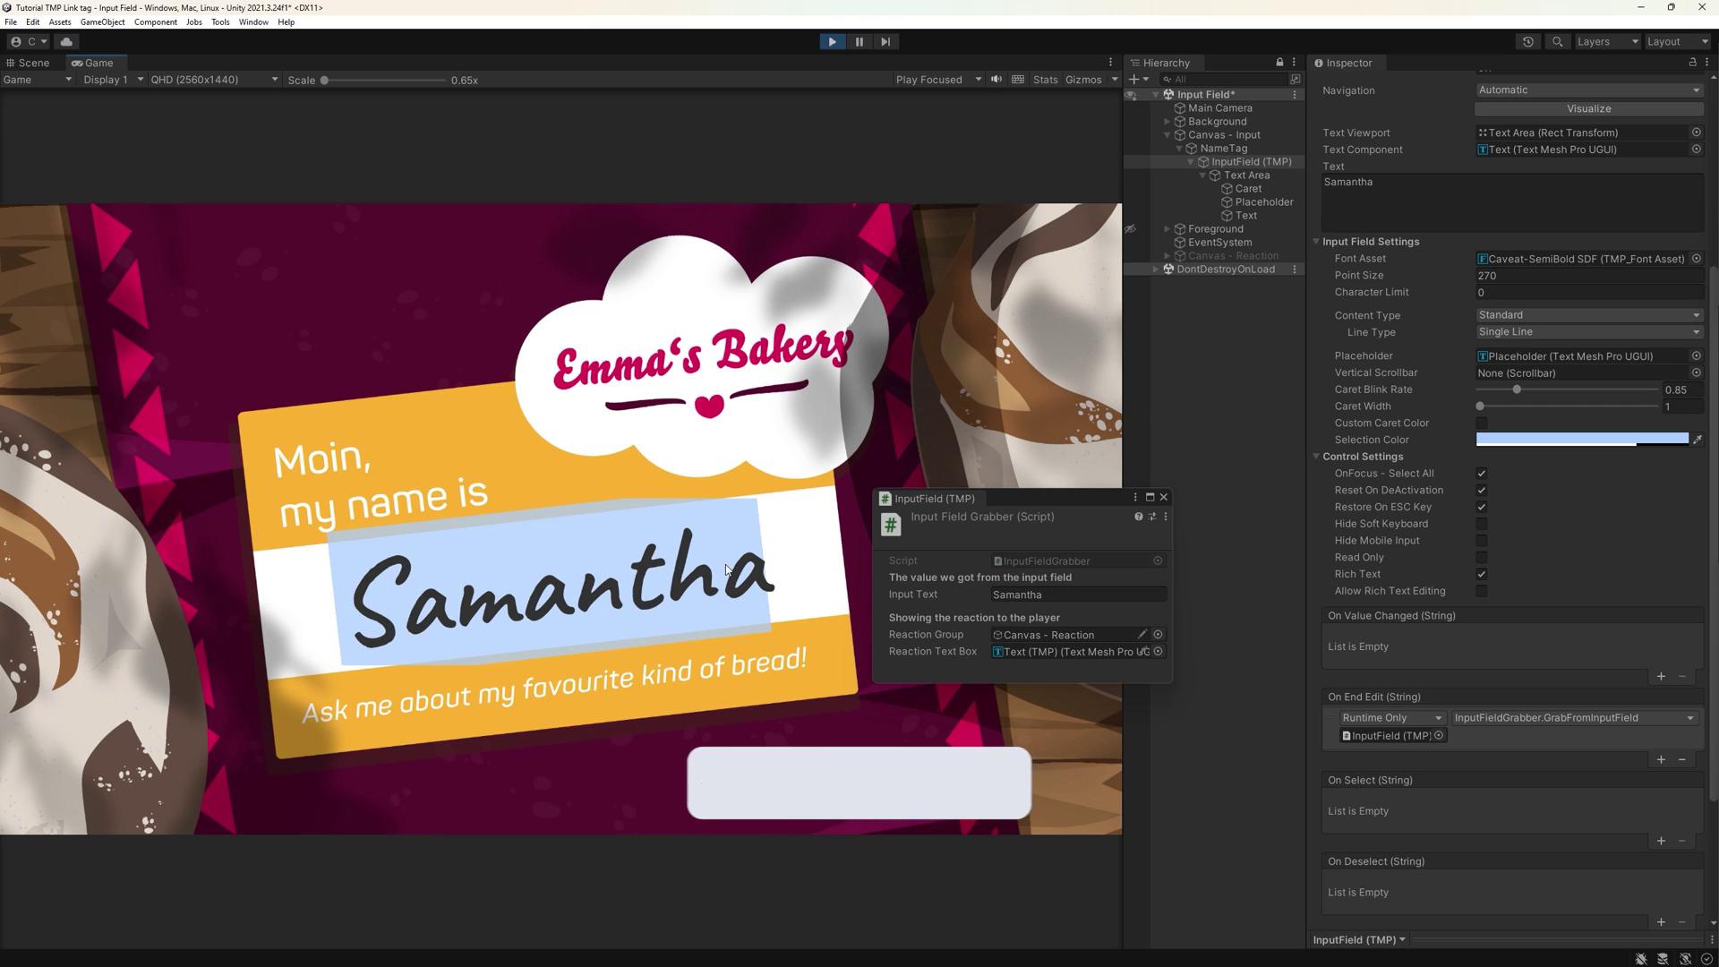
{"action": "key", "text": "BackSpace"}
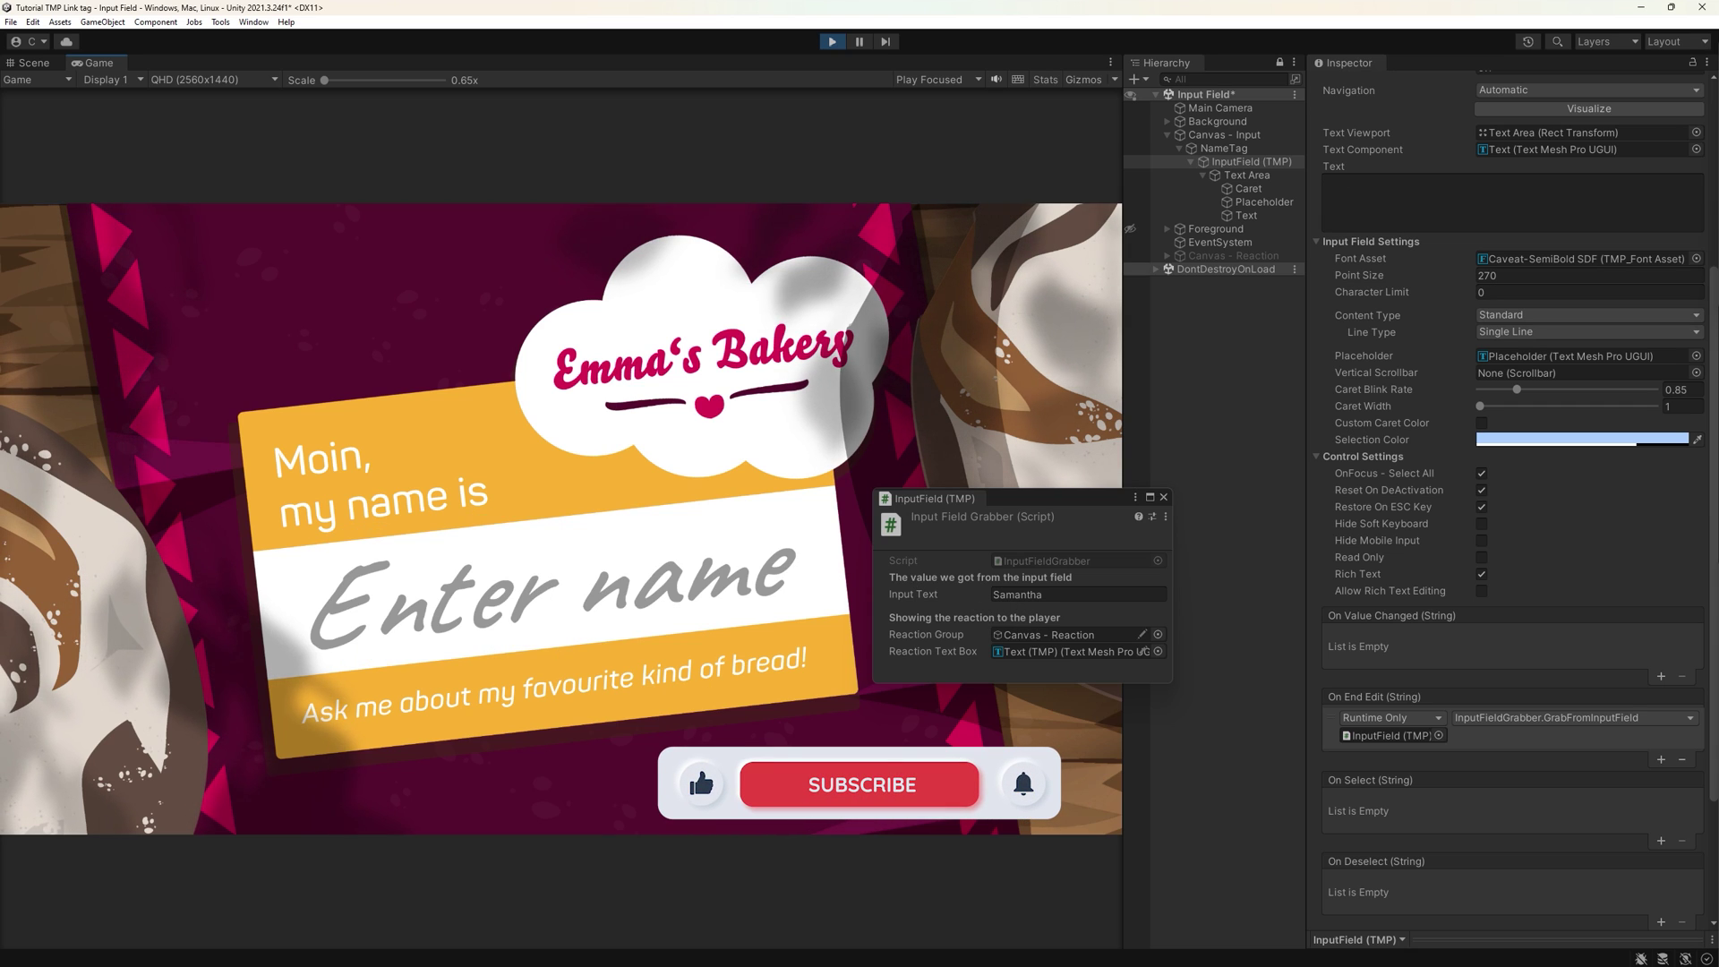
- Submit more test names, cancelling one edit with Esc to restore the previous name
{"action": "type", "text": "Ella"}
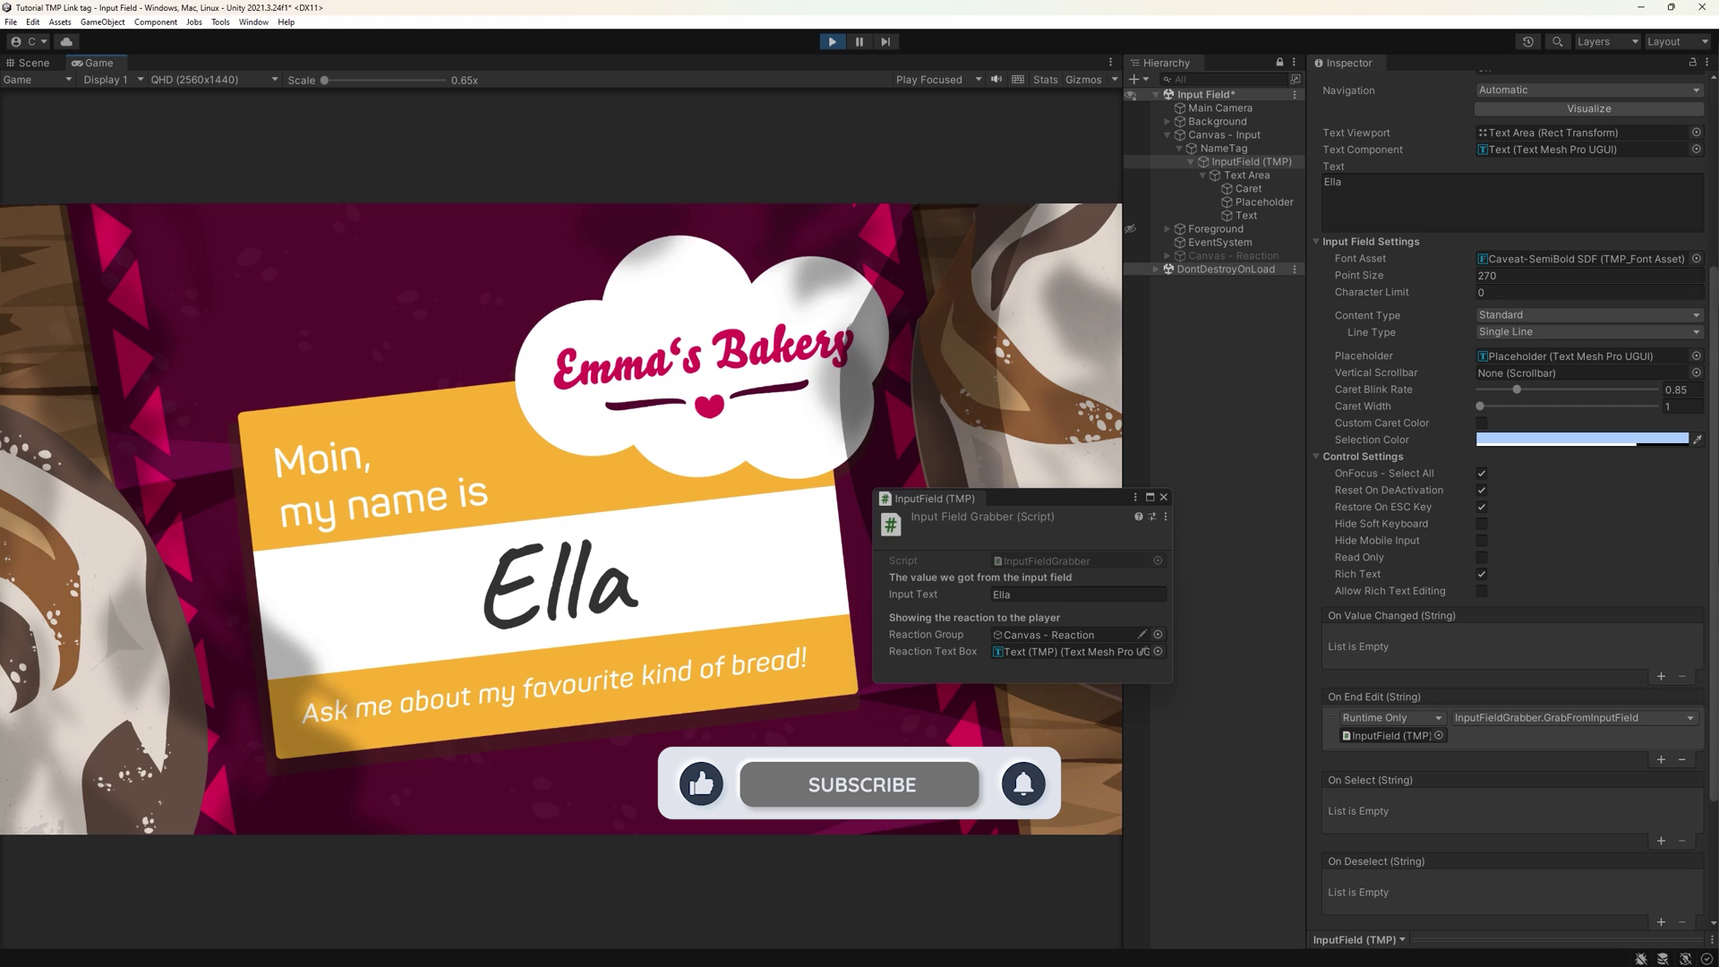
{"action": "key", "text": "Return"}
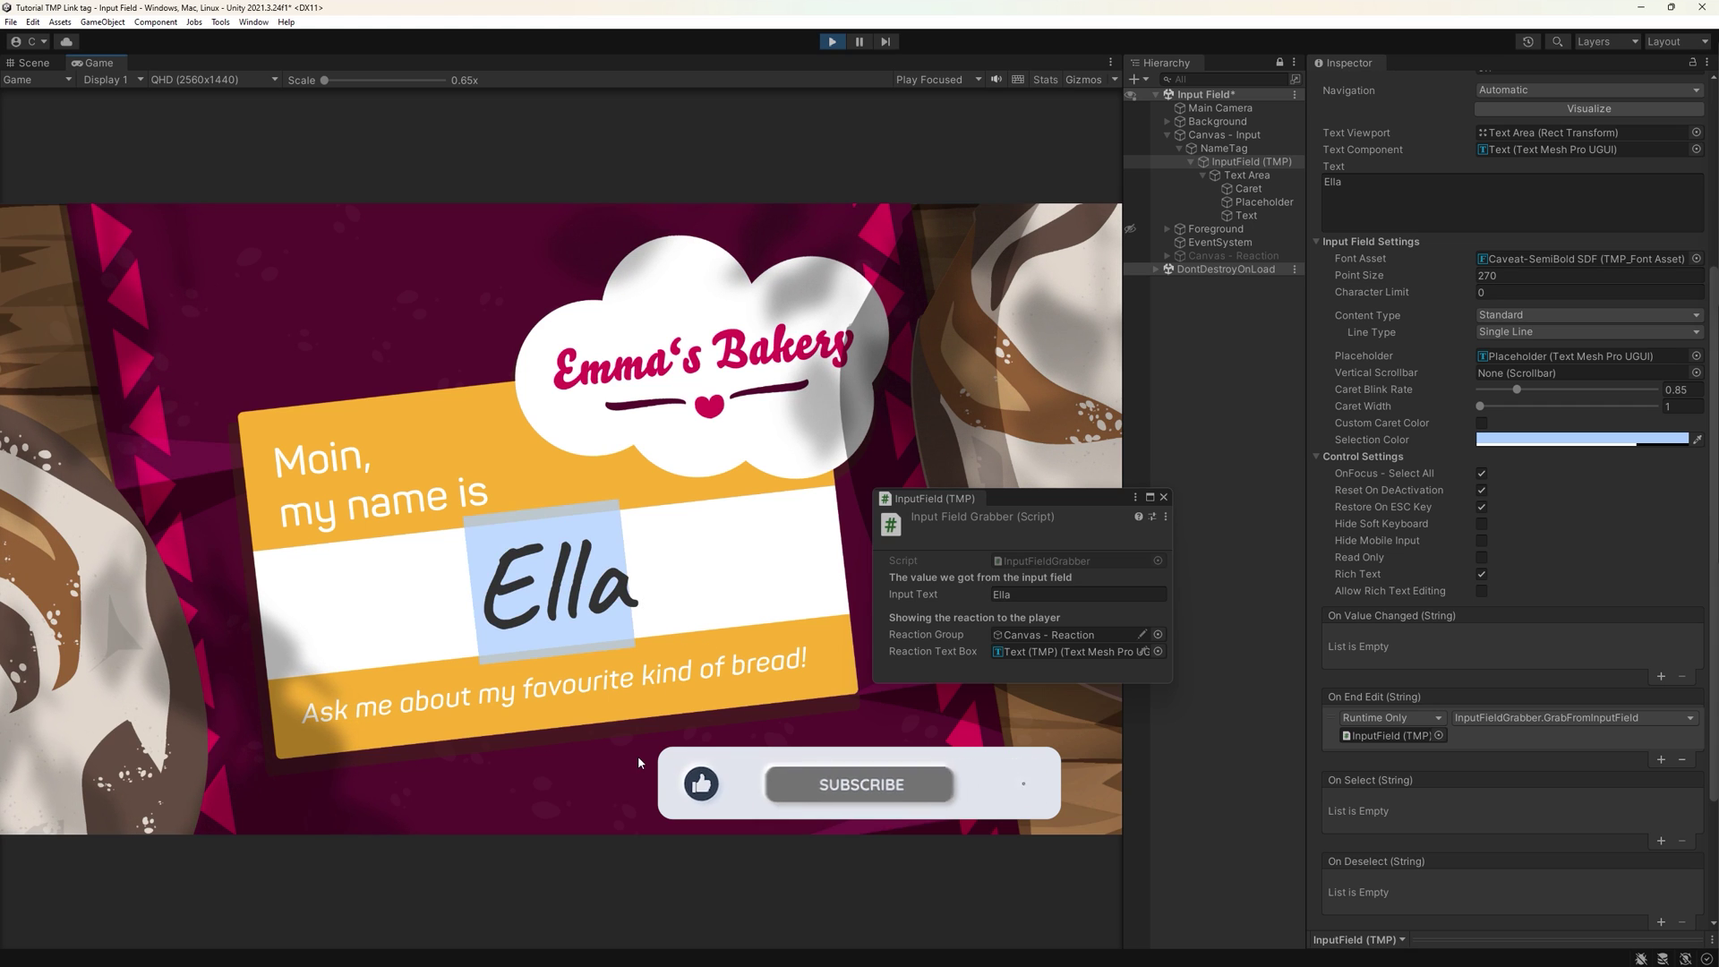
{"action": "type", "text": "Lun"}
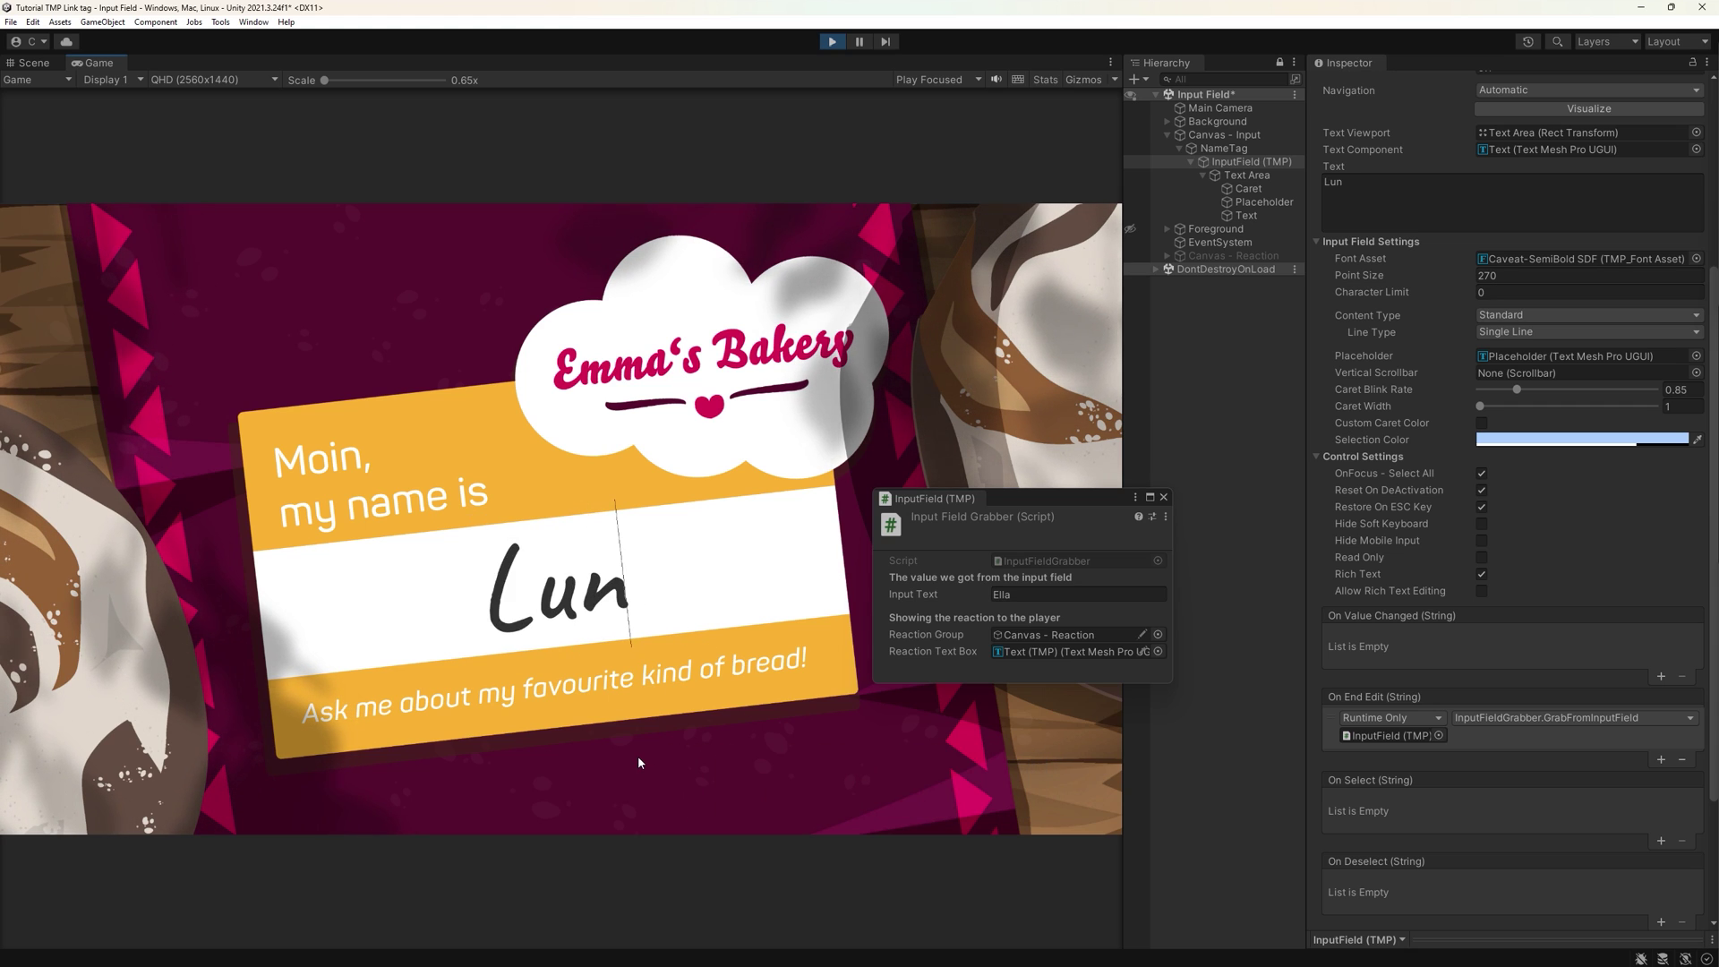
{"action": "type", "text": "a"}
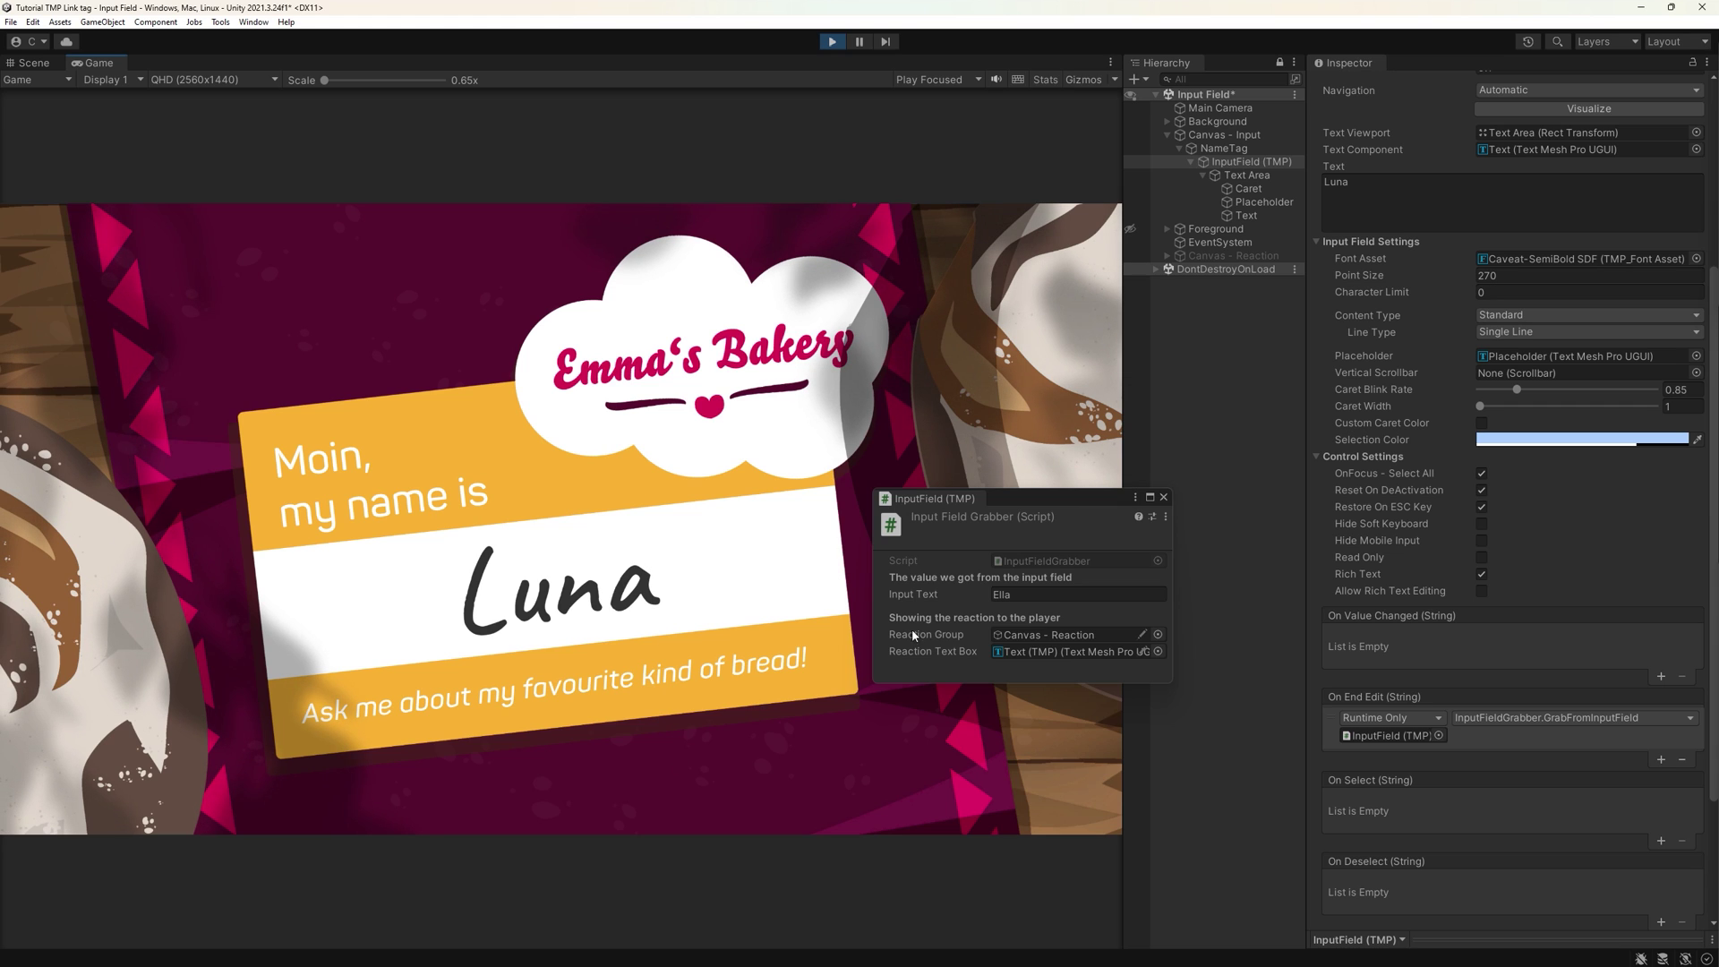
{"action": "key", "text": "Escape"}
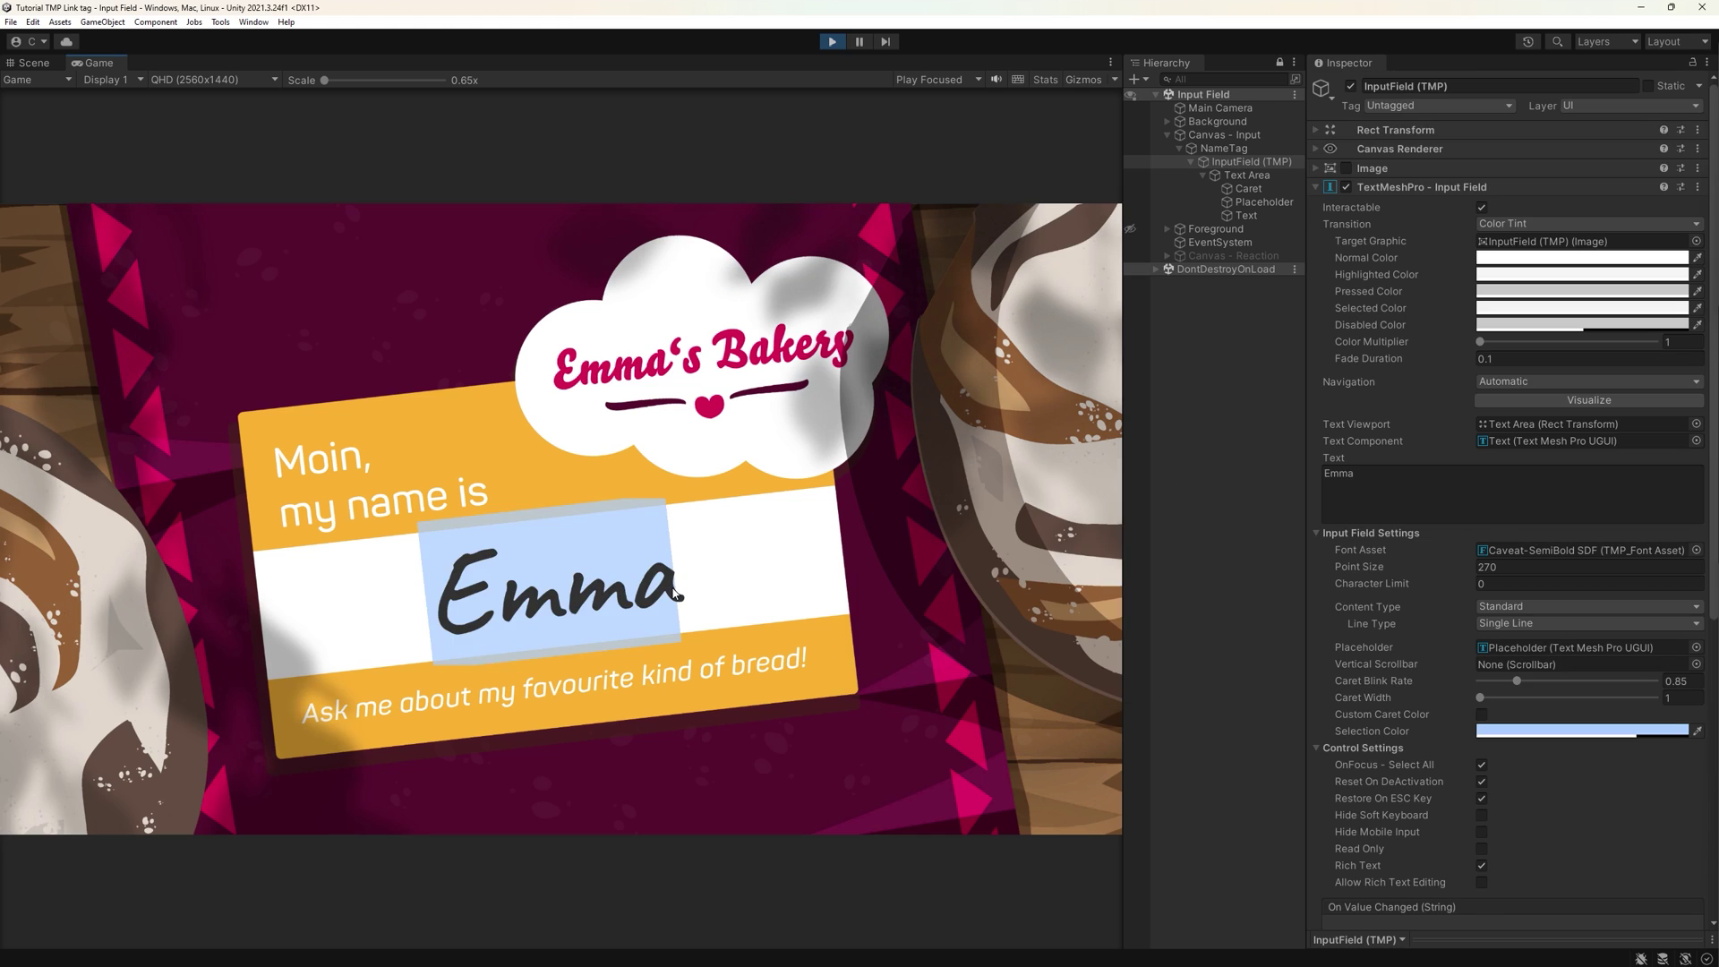
{"action": "type", "text": "Emma"}
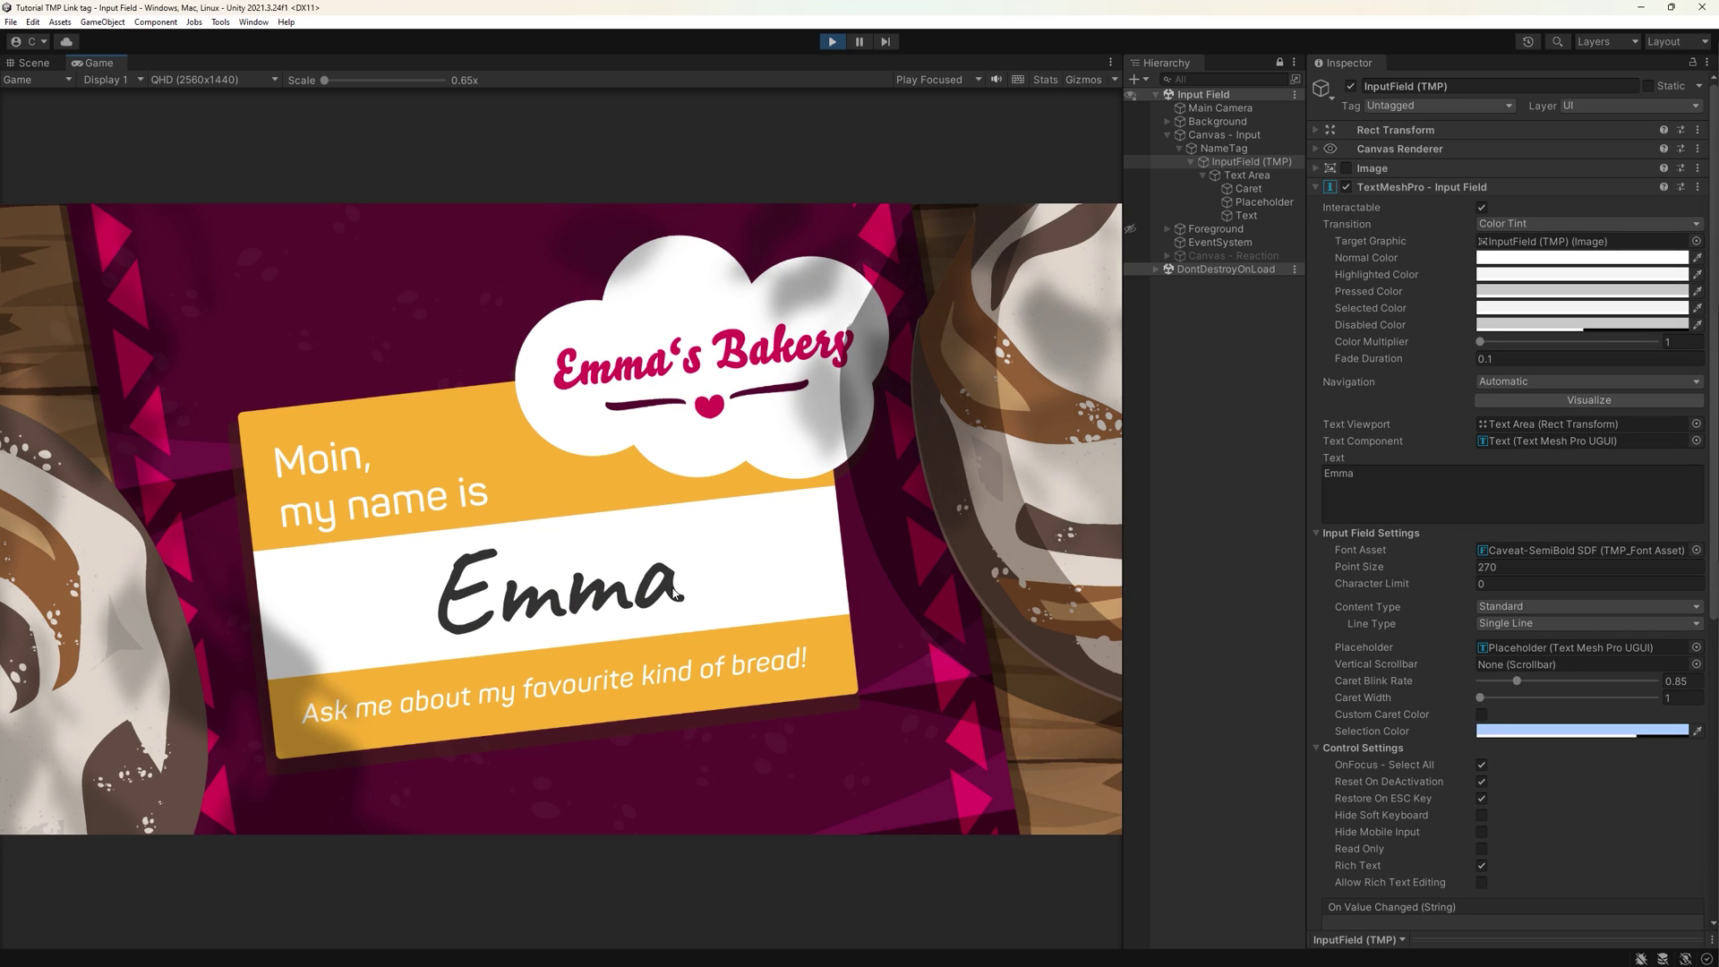
{"action": "type", "text": "89"}
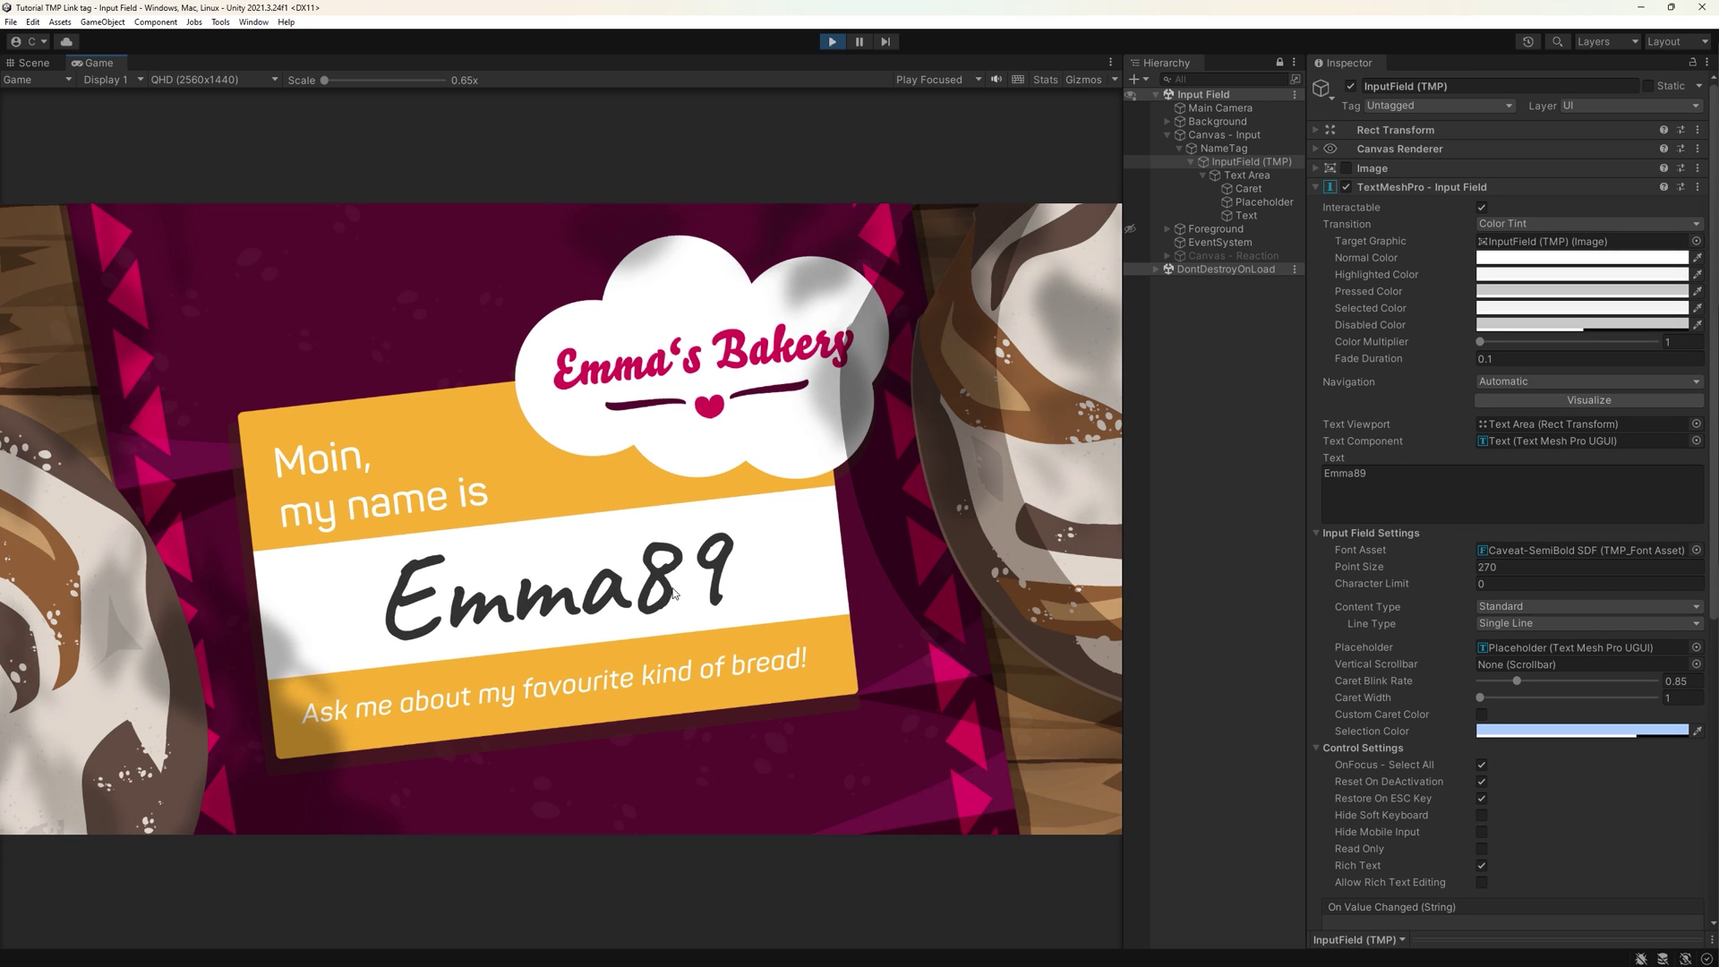
- Type a test name with exclamation marks into the name field, then clear it
{"action": "left_click", "coordinate": [673, 593]}
{"action": "type", "text": "Emma"}
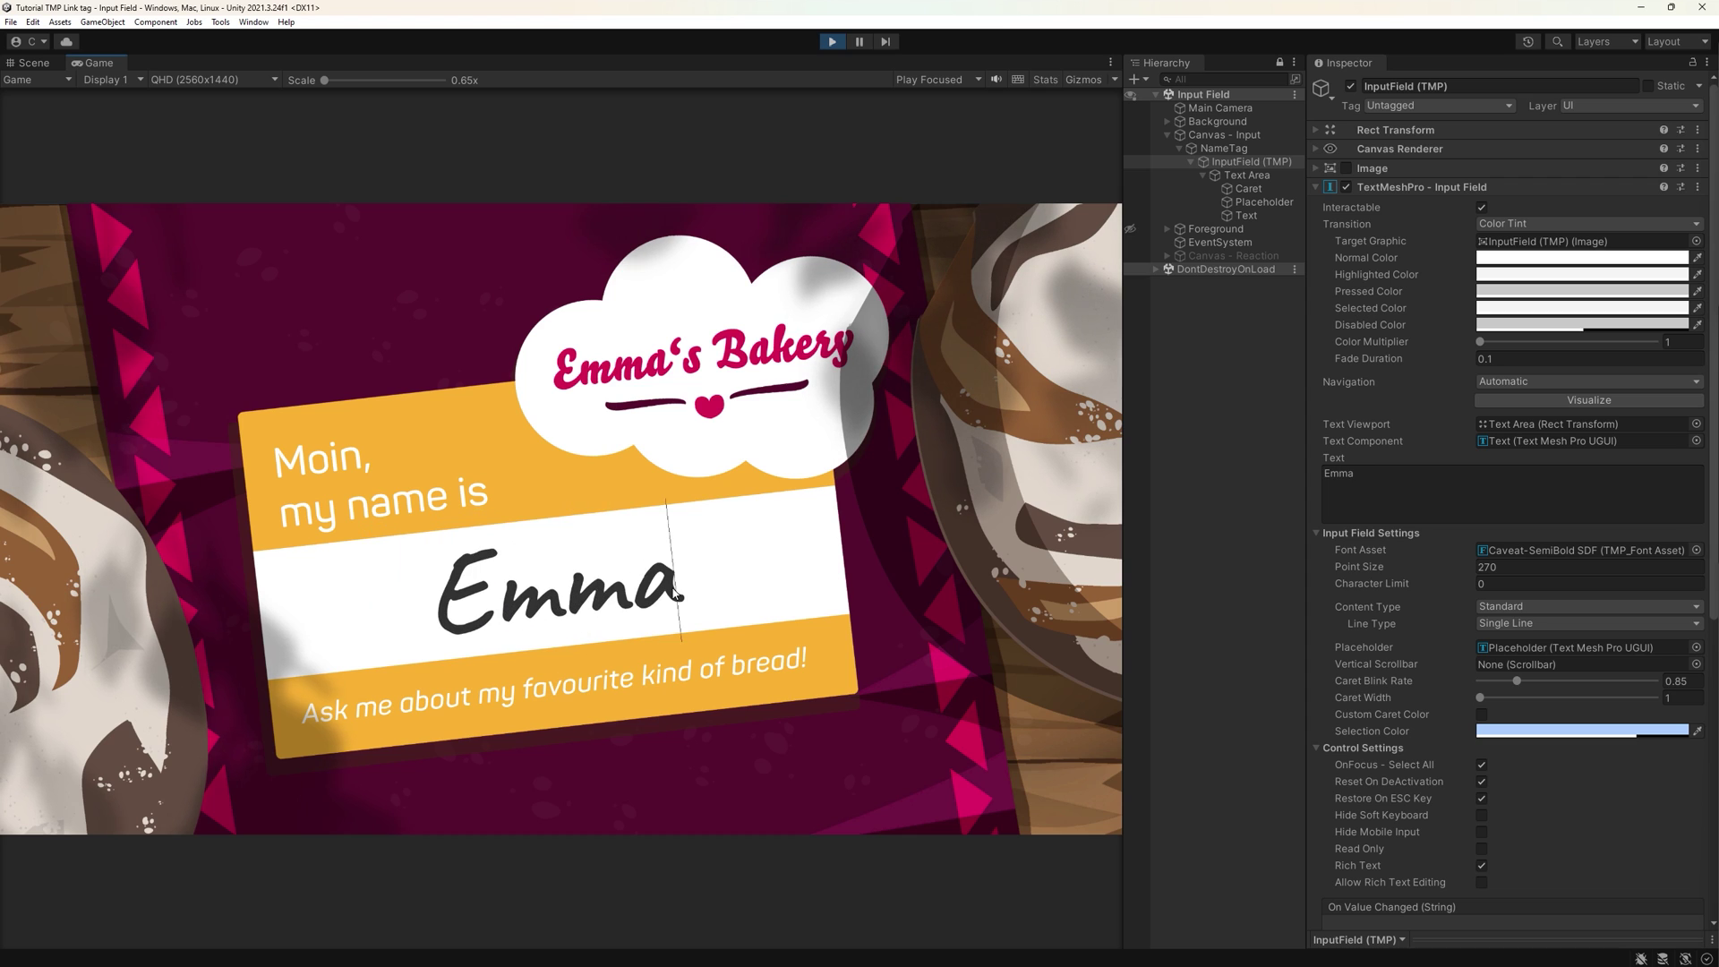
{"action": "type", "text": "!!!!"}
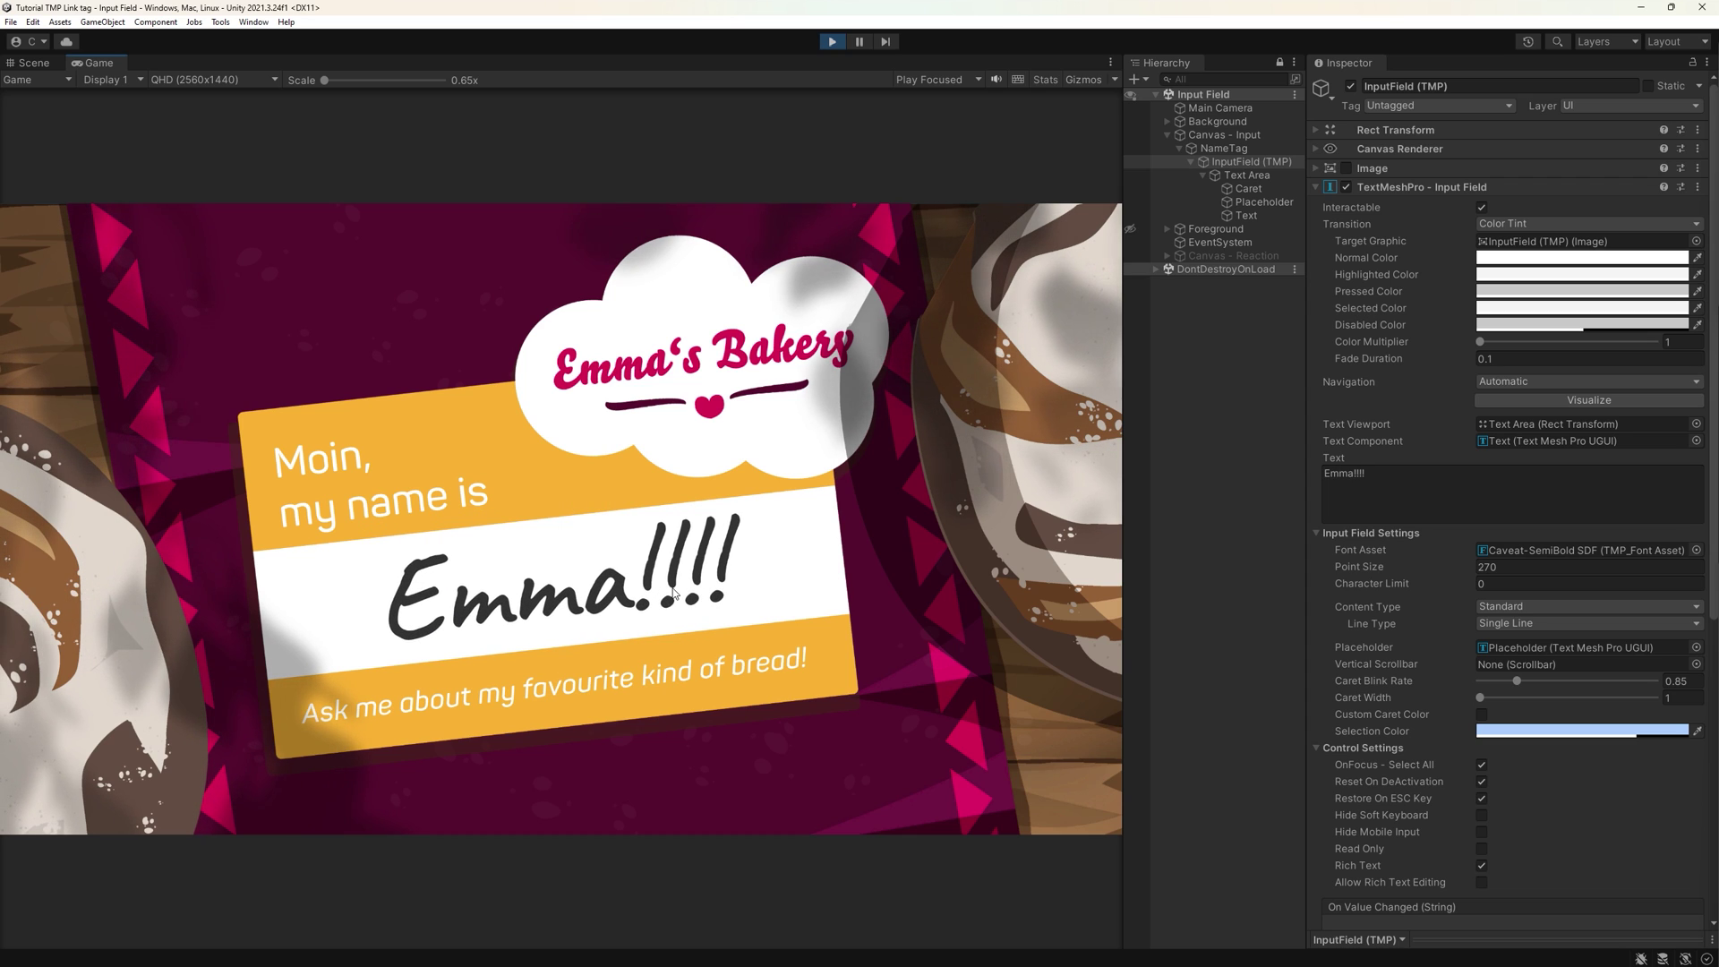
{"action": "key", "text": "ctrl+a"}
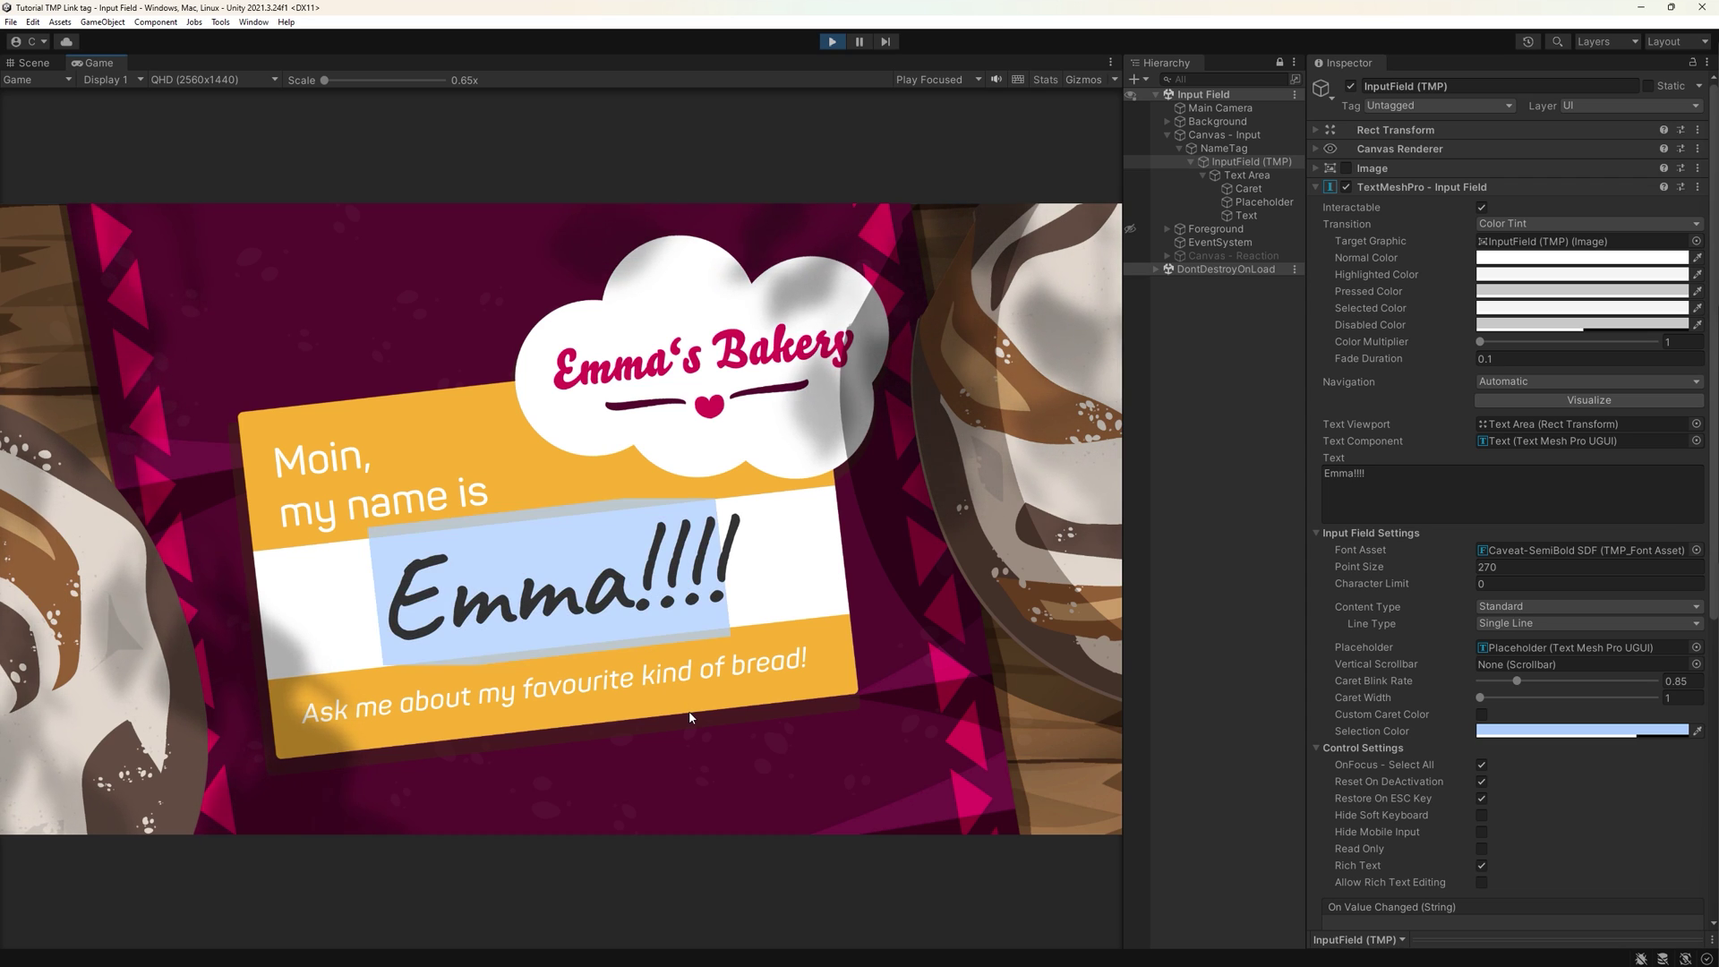
{"action": "key", "text": "BackSpace"}
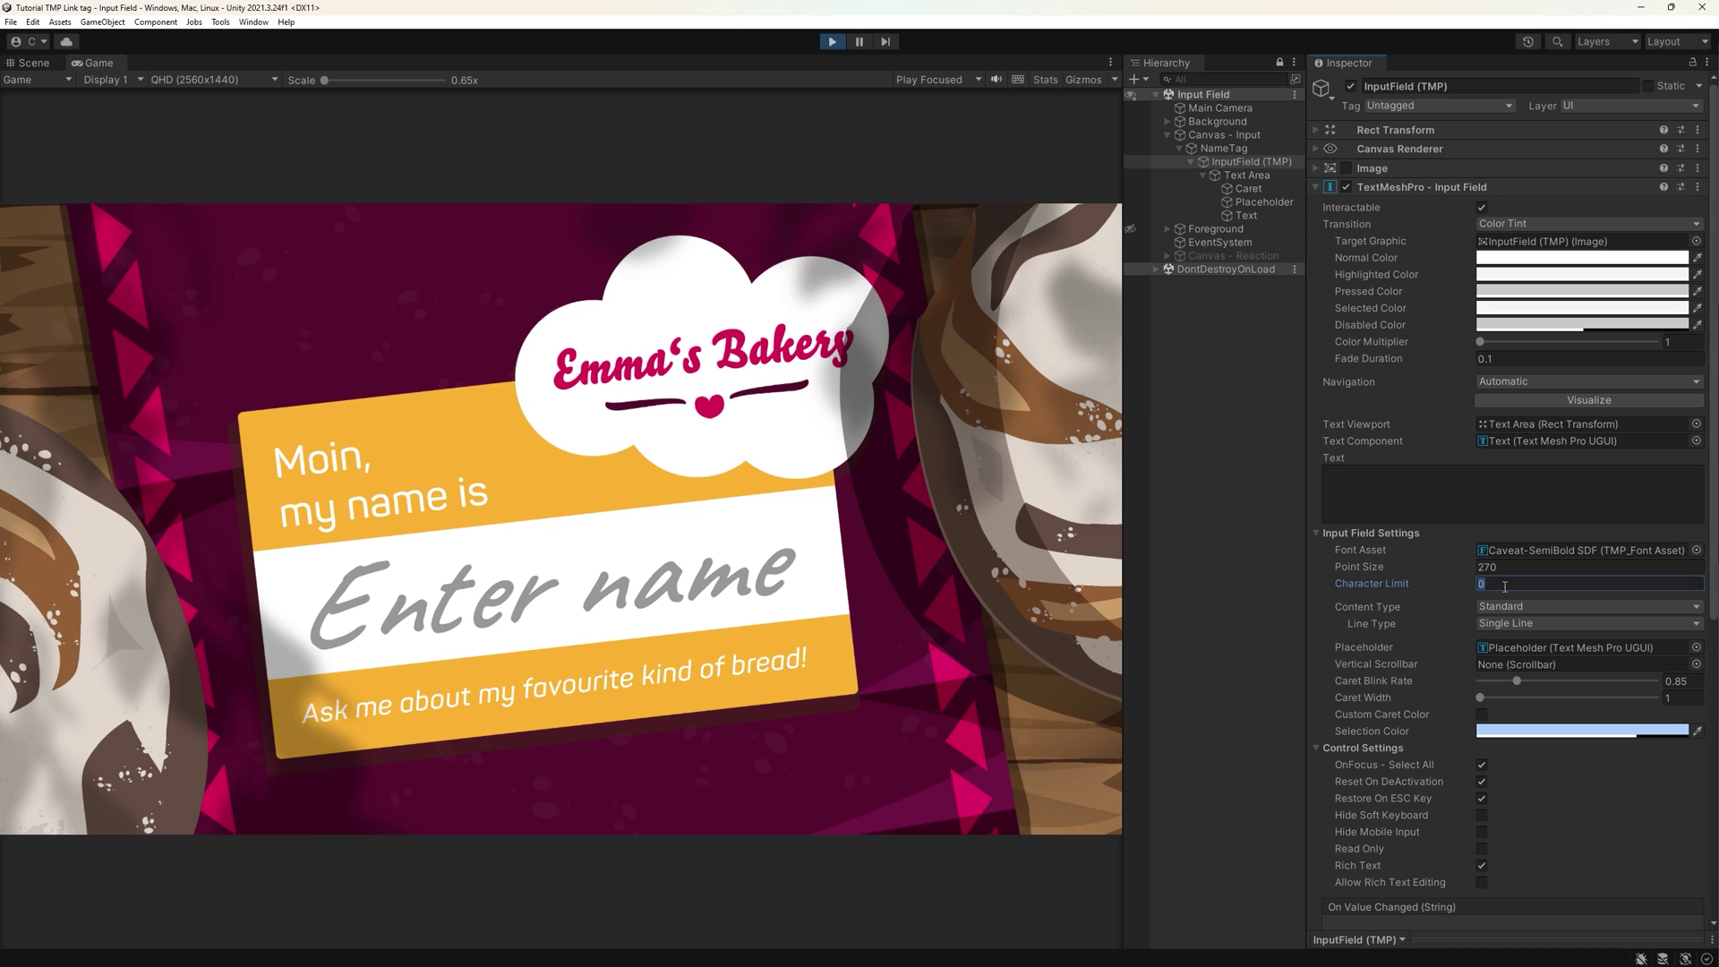
- Set Character Limit to 5 and test it by typing a name in the Game view
{"action": "type", "text": "5"}
{"action": "left_click", "coordinate": [554, 594]}
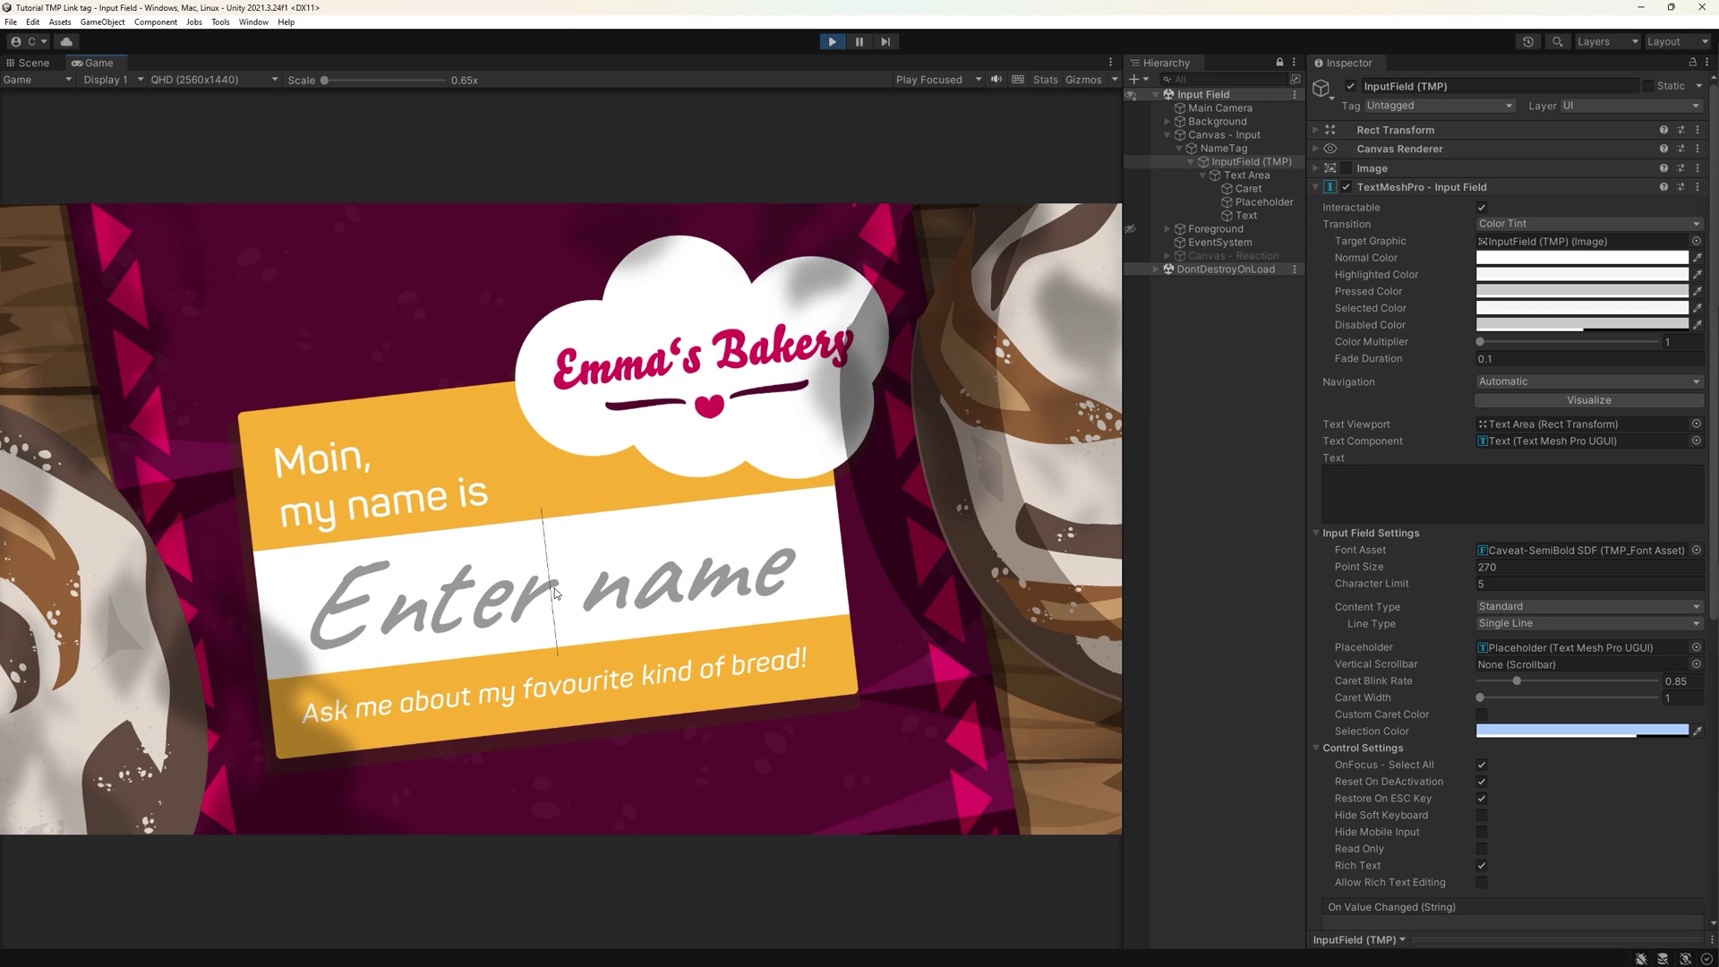
{"action": "type", "text": "Chris"}
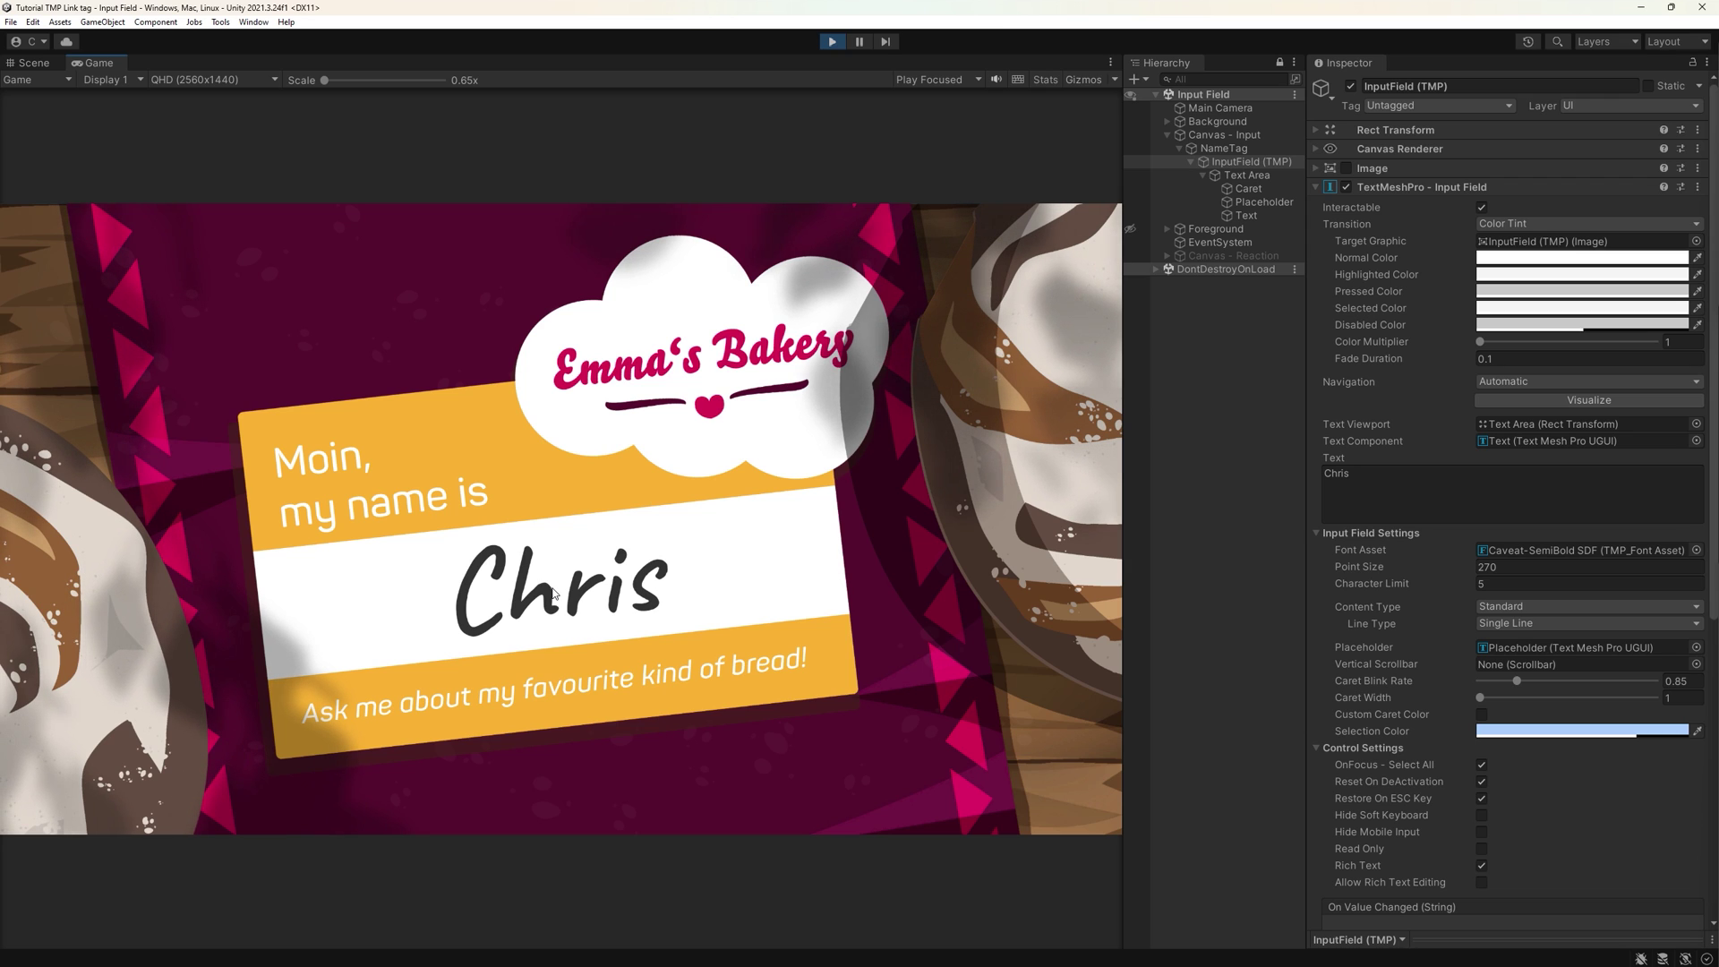
{"action": "key", "text": "BackSpace"}
{"action": "key", "text": "BackSpace"}
{"action": "key", "text": "BackSpace"}
{"action": "key", "text": "BackSpace"}
{"action": "key", "text": "BackSpace"}
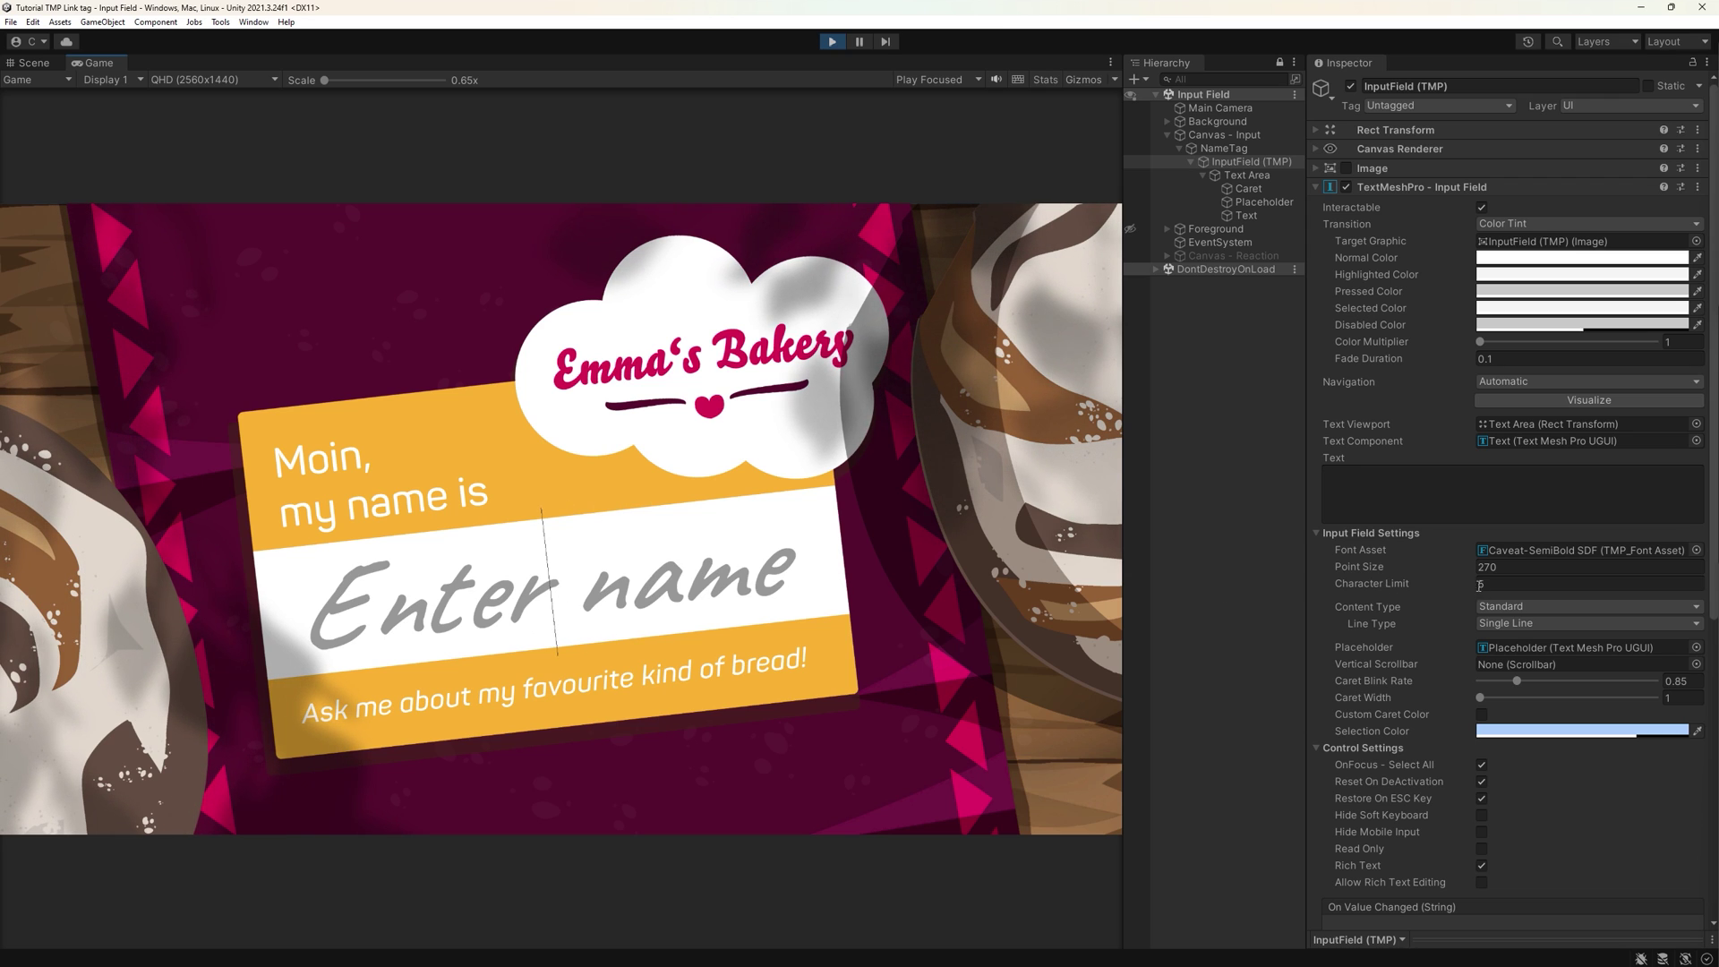
- Raise Character Limit to 12, test with a longer name, then erase it
{"action": "left_click", "coordinate": [1479, 585]}
{"action": "type", "text": "12"}
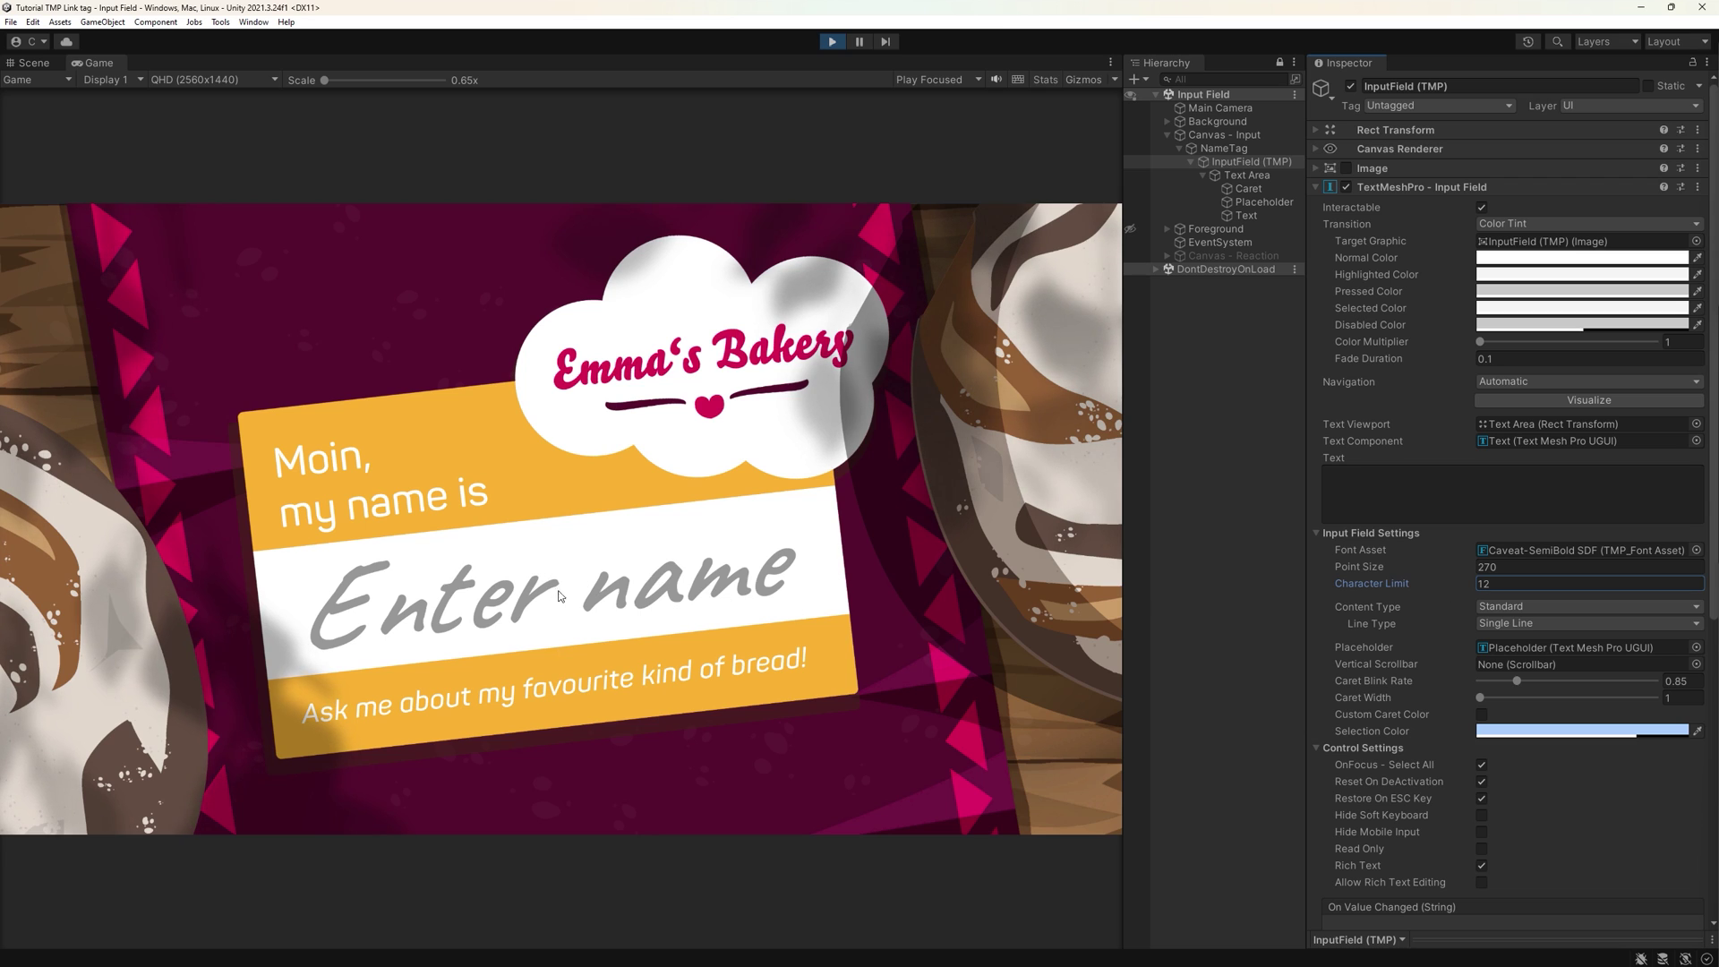
{"action": "left_click", "coordinate": [559, 596]}
{"action": "type", "text": "Christina"}
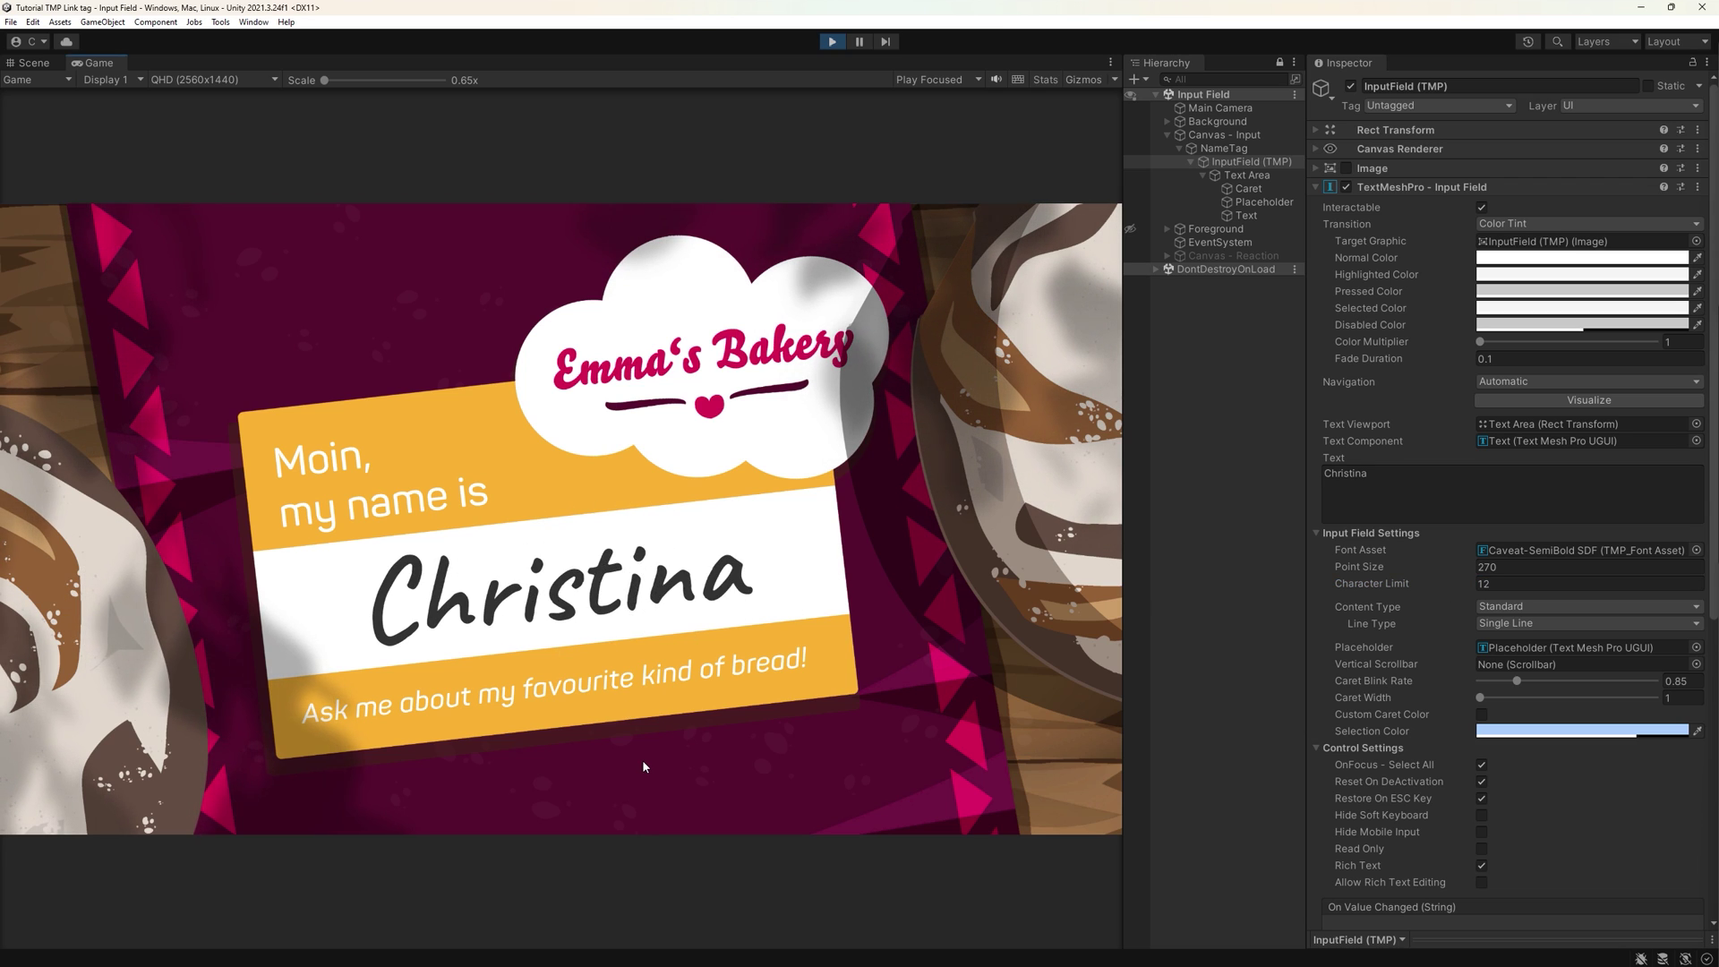
{"action": "key", "text": "ctrl+a"}
{"action": "key", "text": "BackSpace"}
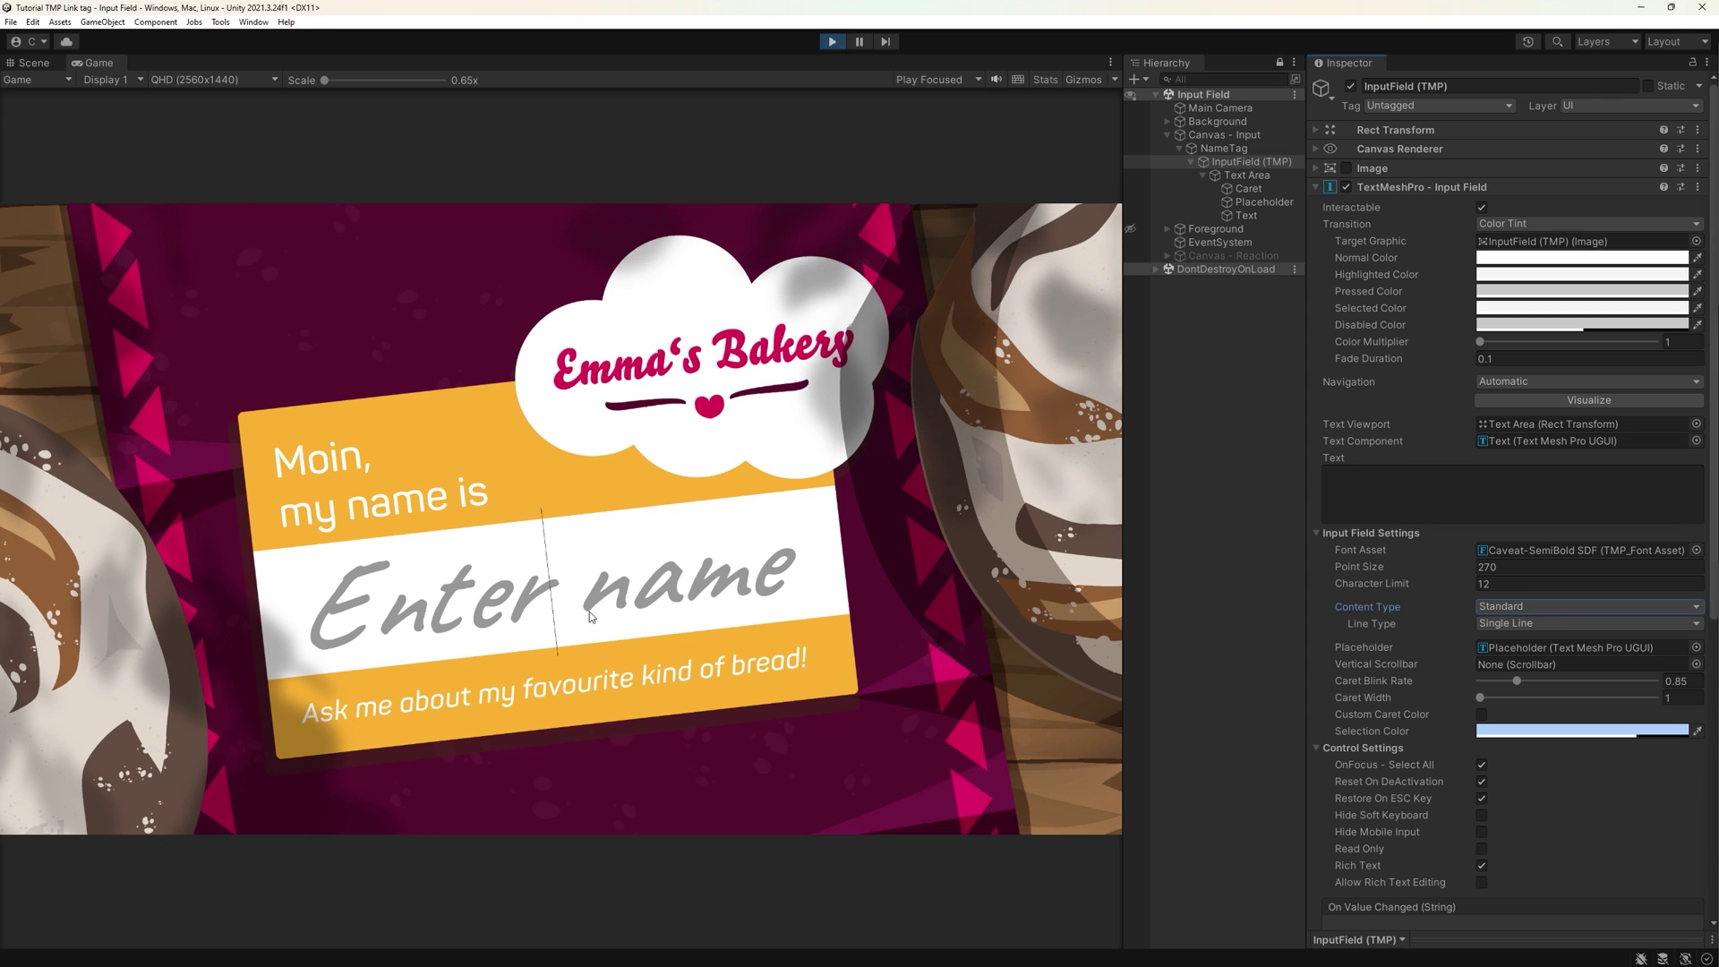
- After typing ASD, switch the name field's Content Type from Standard to Name
{"action": "type", "text": "ASD"}
{"action": "left_click", "coordinate": [1519, 608]}
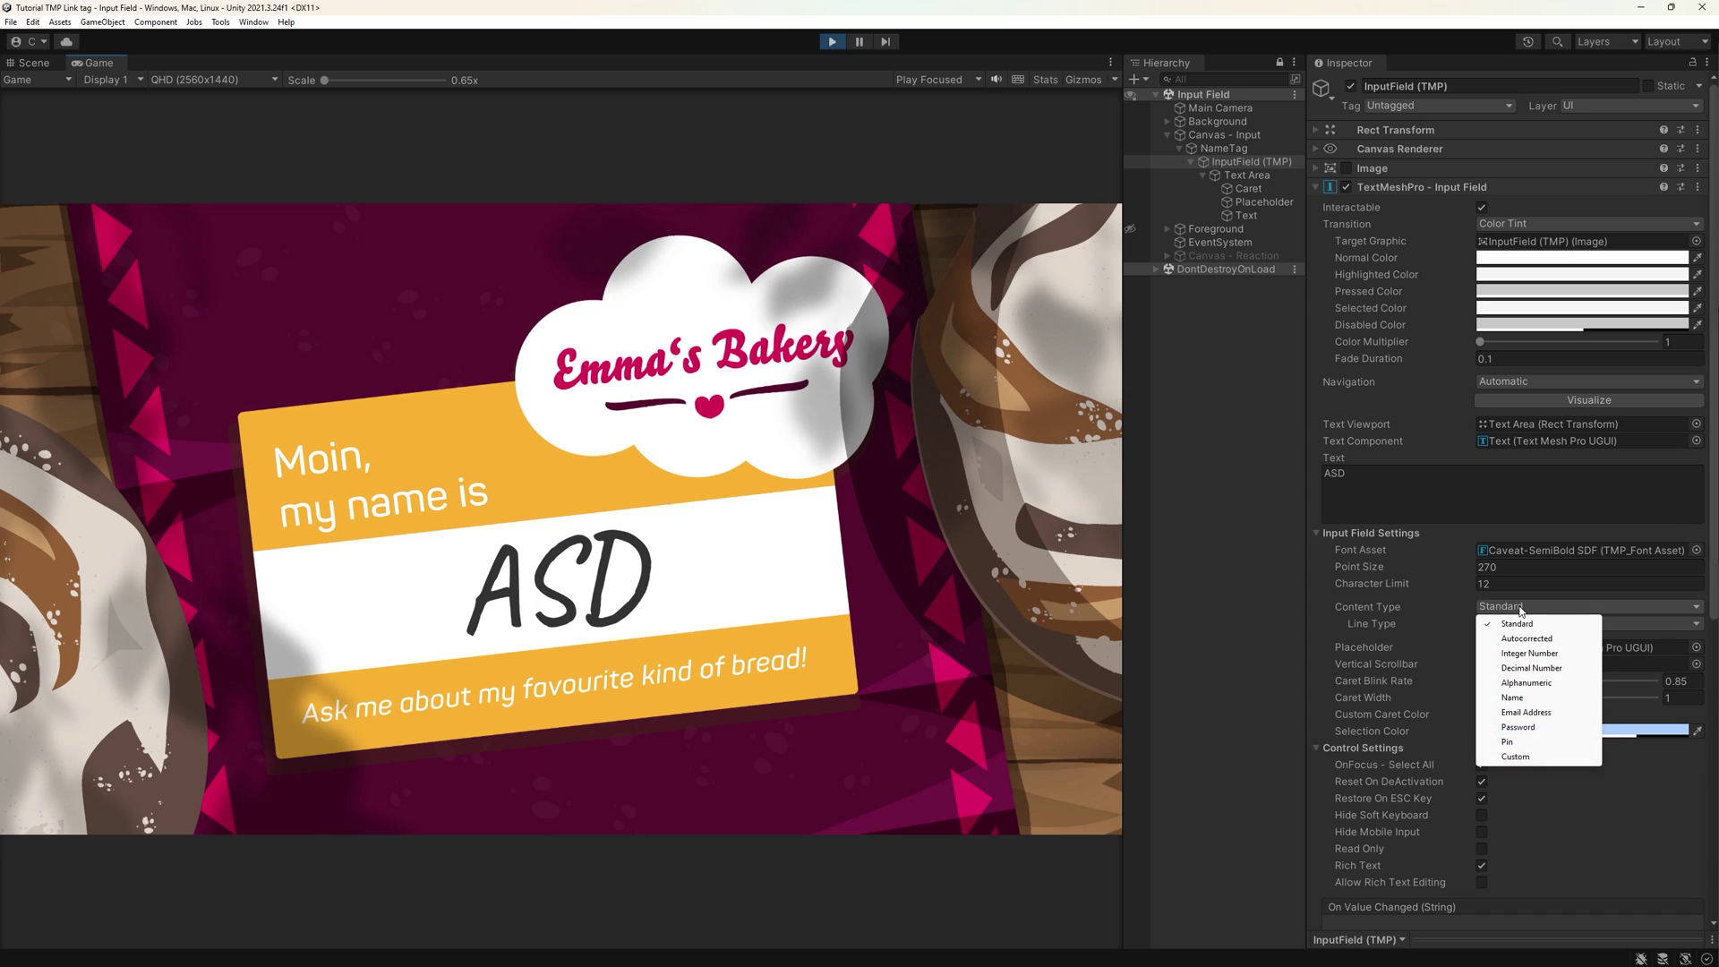
{"action": "left_click", "coordinate": [1513, 698]}
- Test the Name content type by typing 'Ann Marie' and a hyphenated '-Luna' in the running field
{"action": "key", "text": "BackSpace"}
{"action": "key", "text": "BackSpace"}
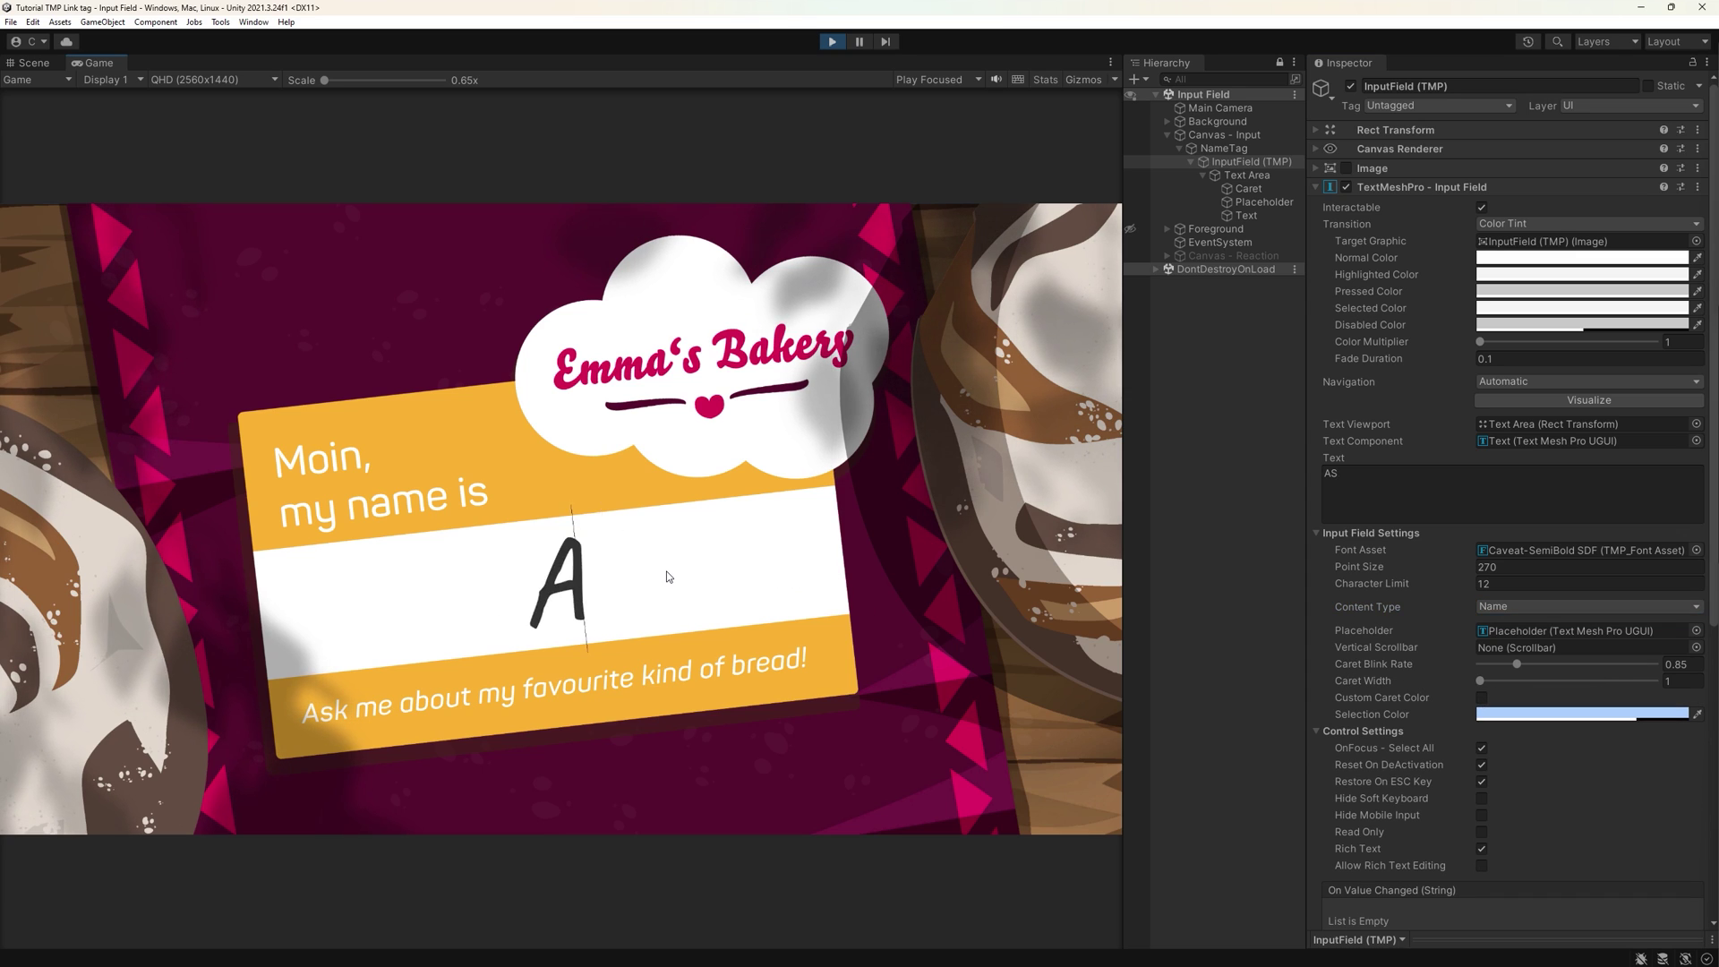
{"action": "key", "text": "BackSpace"}
{"action": "type", "text": "Ann Marie"}
{"action": "key", "text": "BackSpace"}
{"action": "key", "text": "BackSpace"}
{"action": "key", "text": "BackSpace"}
{"action": "key", "text": "BackSpace"}
{"action": "key", "text": "BackSpace"}
{"action": "key", "text": "BackSpace"}
{"action": "type", "text": "-"}
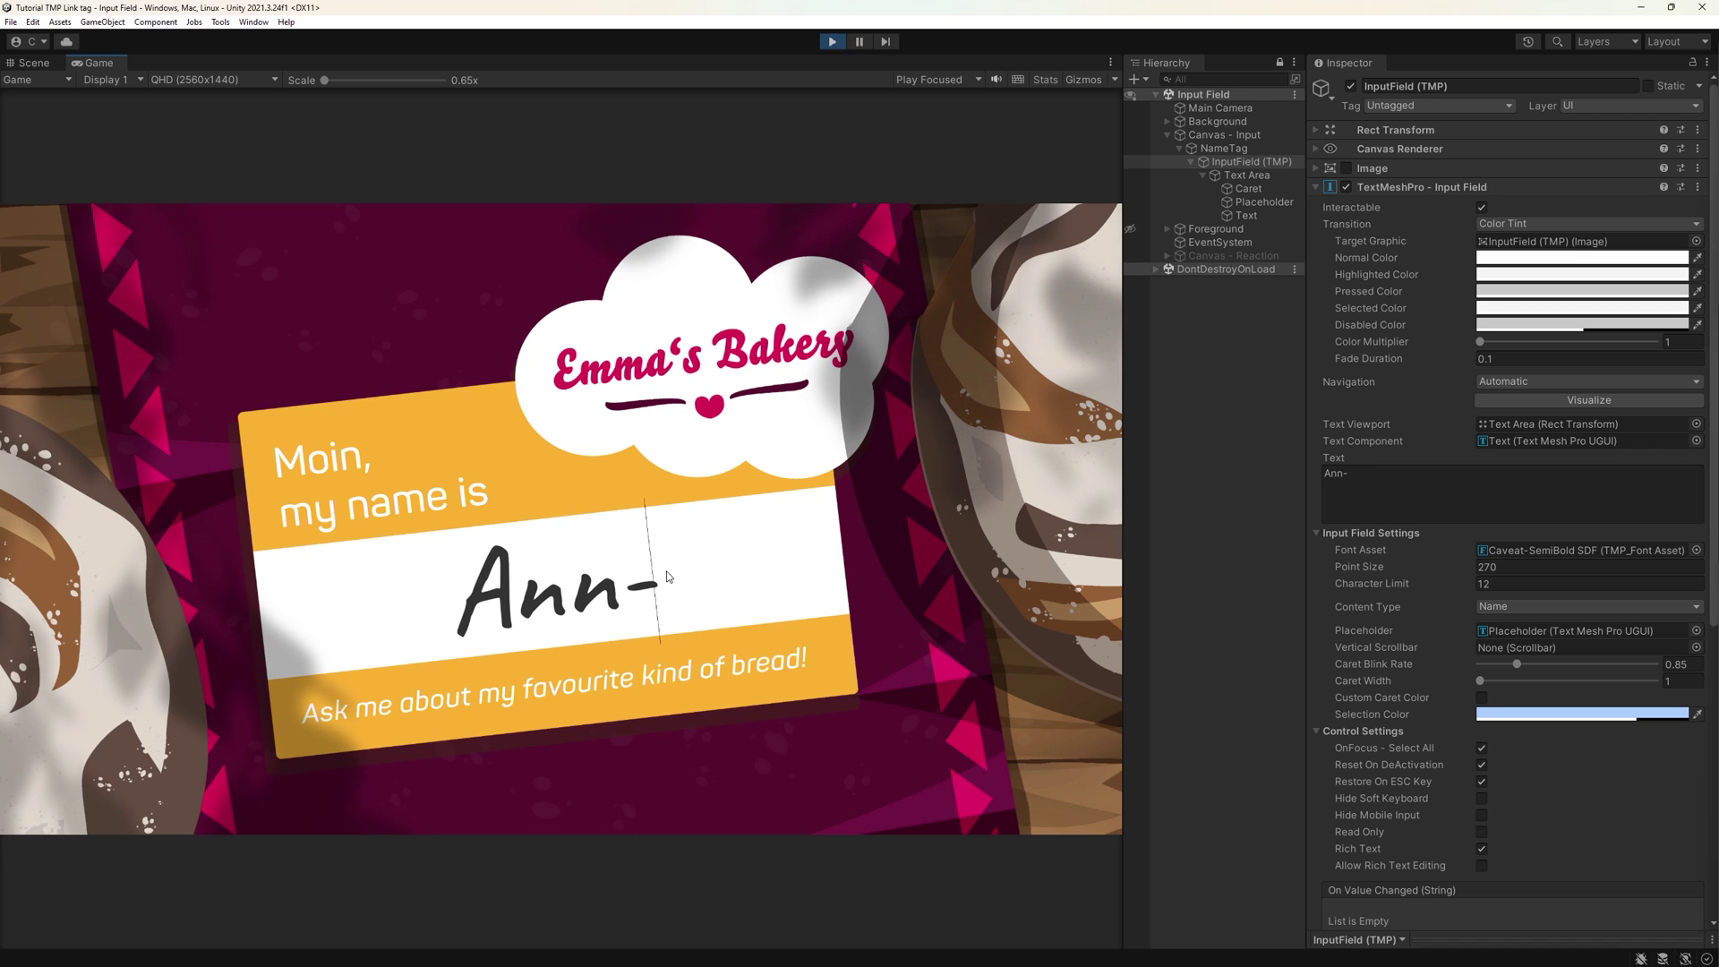
{"action": "type", "text": "Luna"}
{"action": "key", "text": "BackSpace"}
{"action": "key", "text": "BackSpace"}
{"action": "key", "text": "BackSpace"}
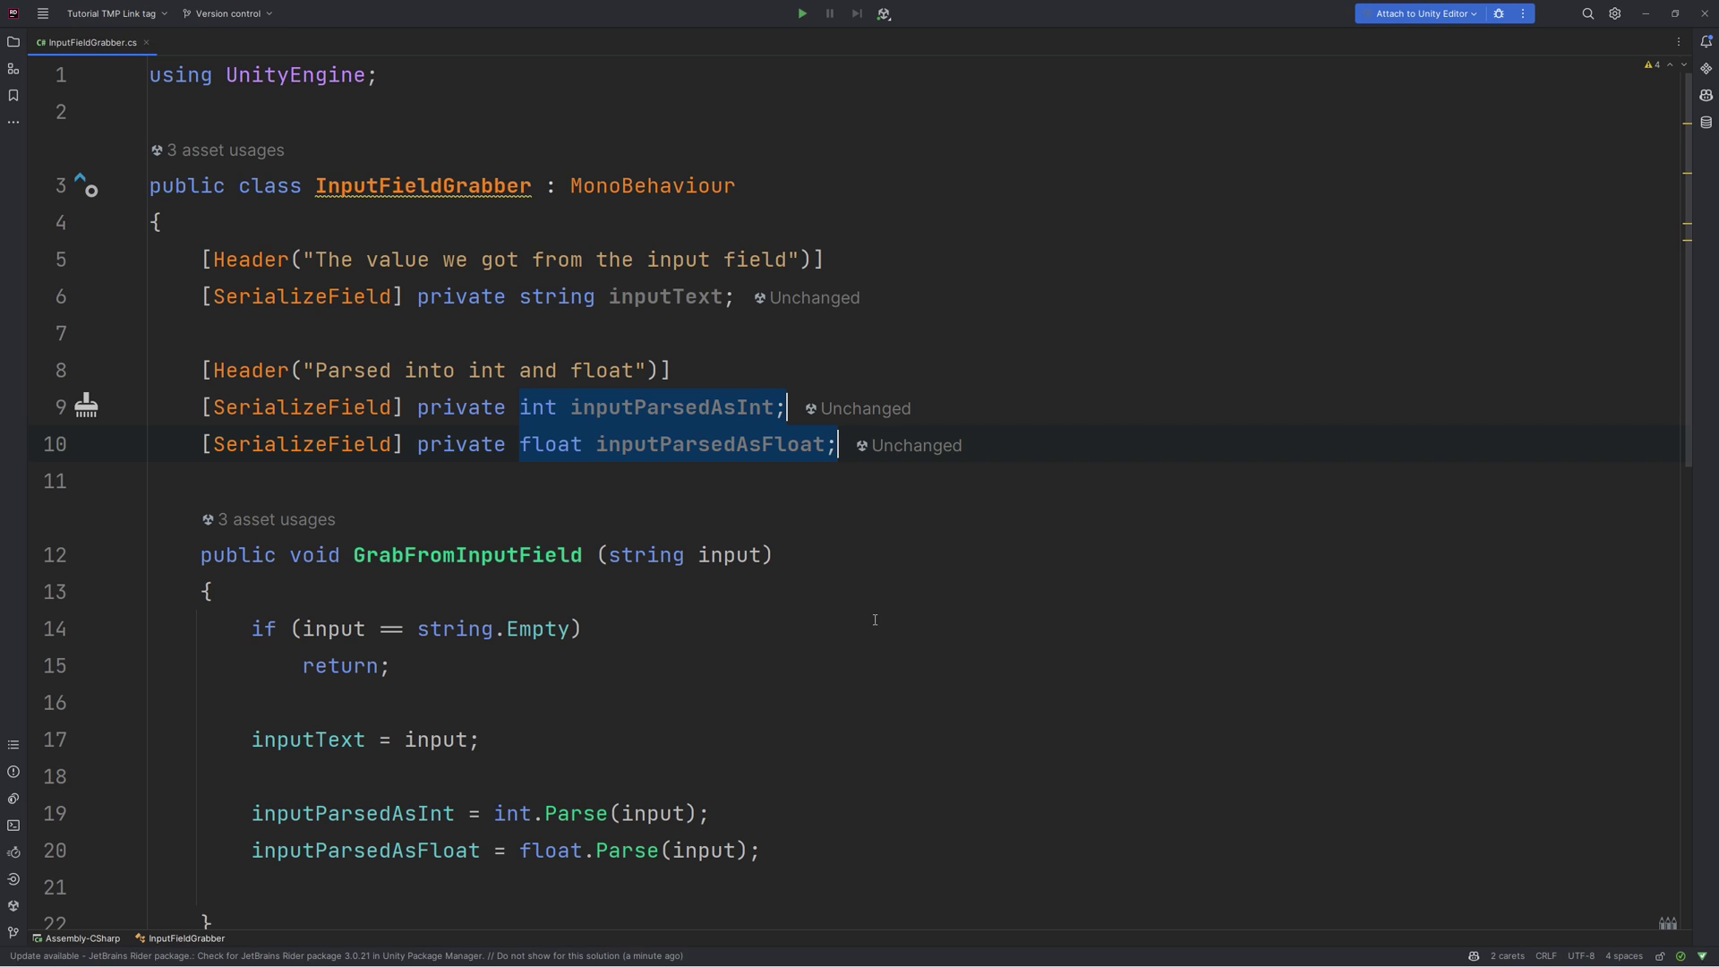
{"action": "left_click_drag", "start_coordinate": [366, 813], "coordinate": [761, 849], "text": "alt+shift"}
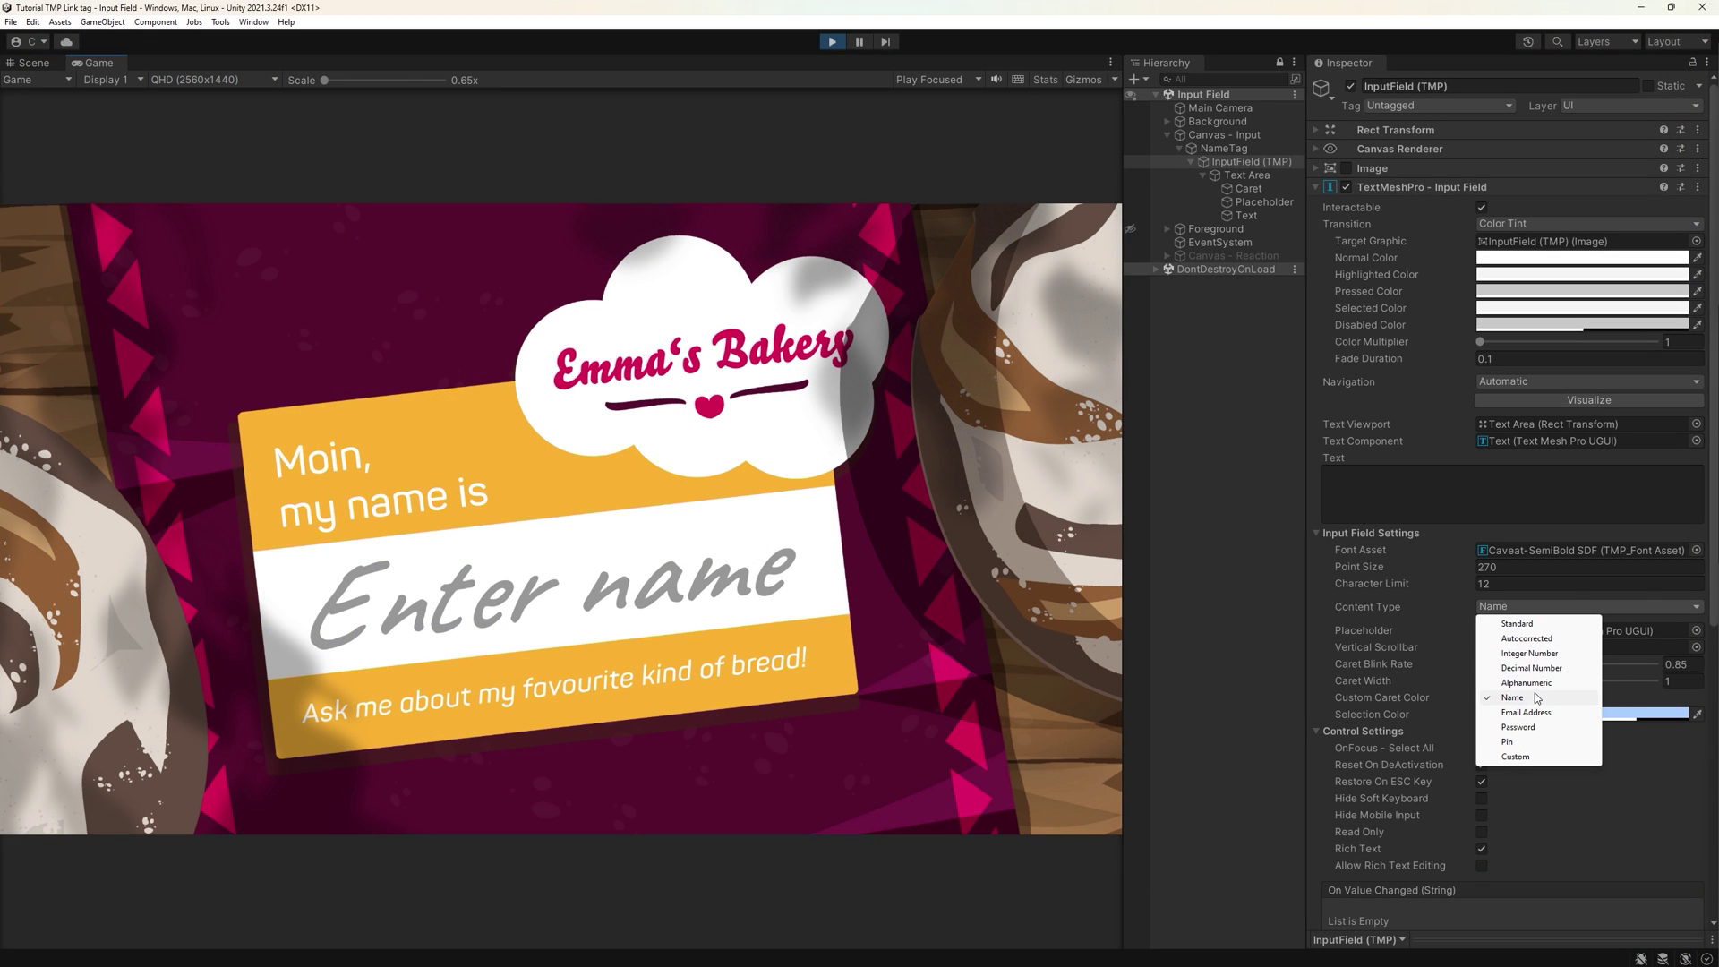
- Switch Content Type to Alphanumeric and test it by typing Anna98 in the name field
{"action": "left_click", "coordinate": [1527, 682]}
{"action": "left_click", "coordinate": [595, 567]}
{"action": "type", "text": "Anna"}
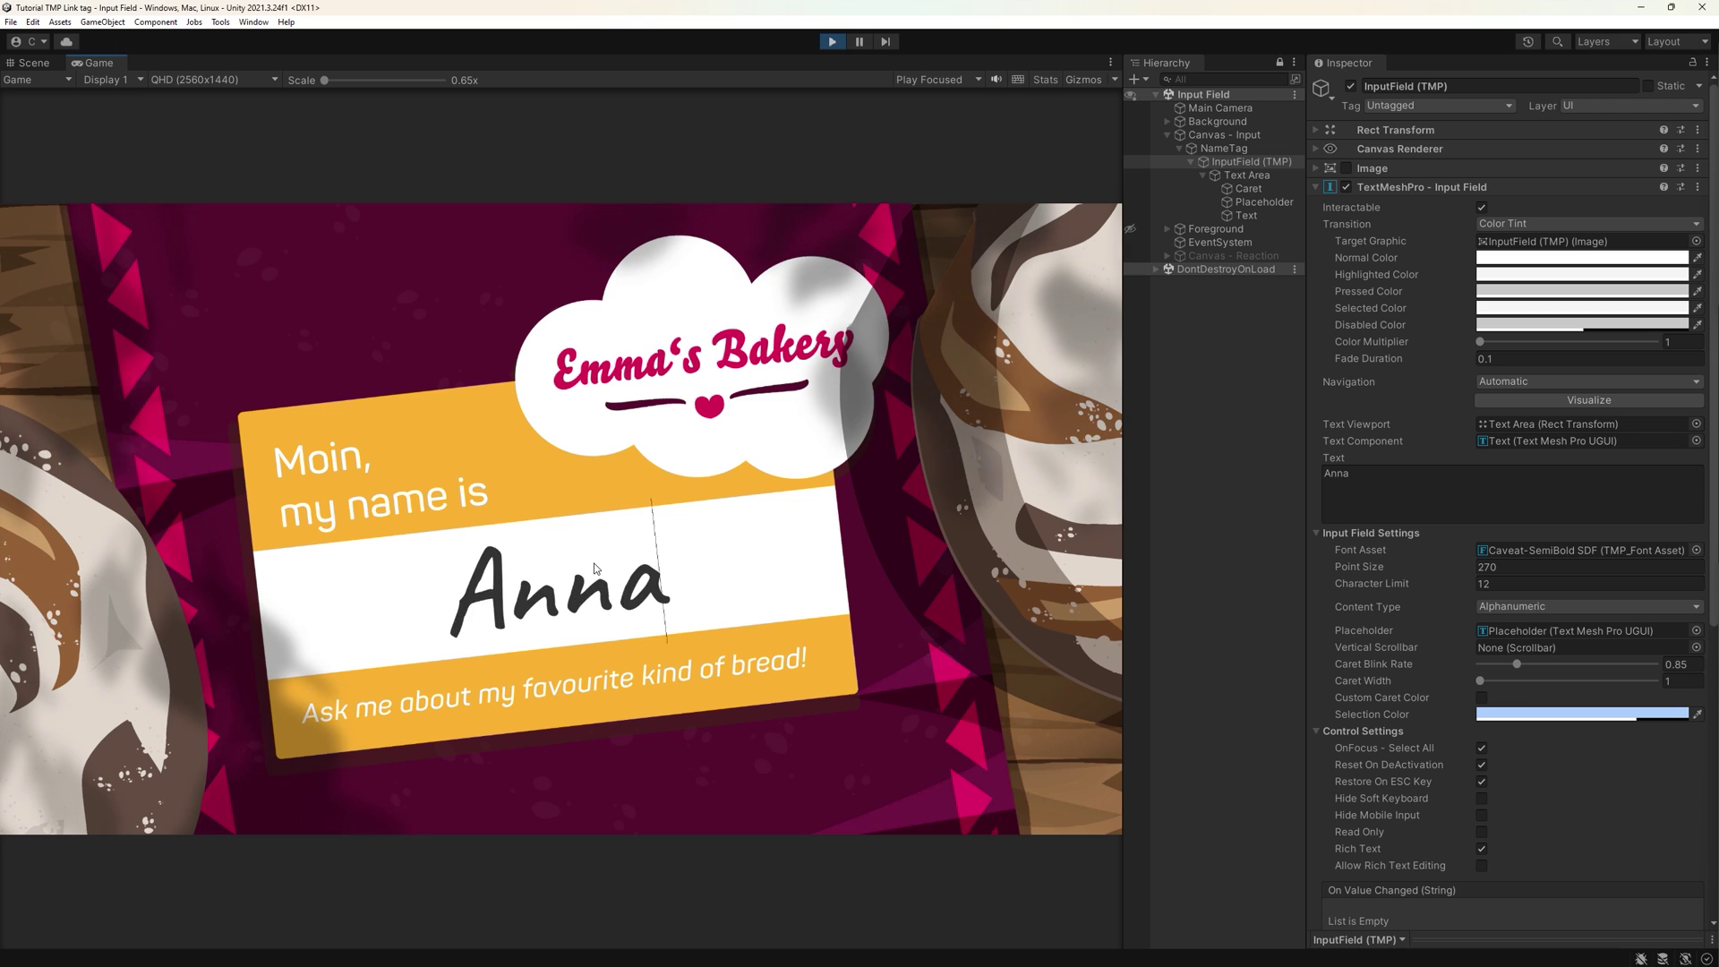
{"action": "type", "text": "98"}
{"action": "key", "text": "BackSpace"}
{"action": "key", "text": "BackSpace"}
{"action": "key", "text": "BackSpace"}
{"action": "key", "text": "BackSpace"}
{"action": "key", "text": "BackSpace"}
{"action": "key", "text": "BackSpace"}
{"action": "left_click", "coordinate": [1506, 607]}
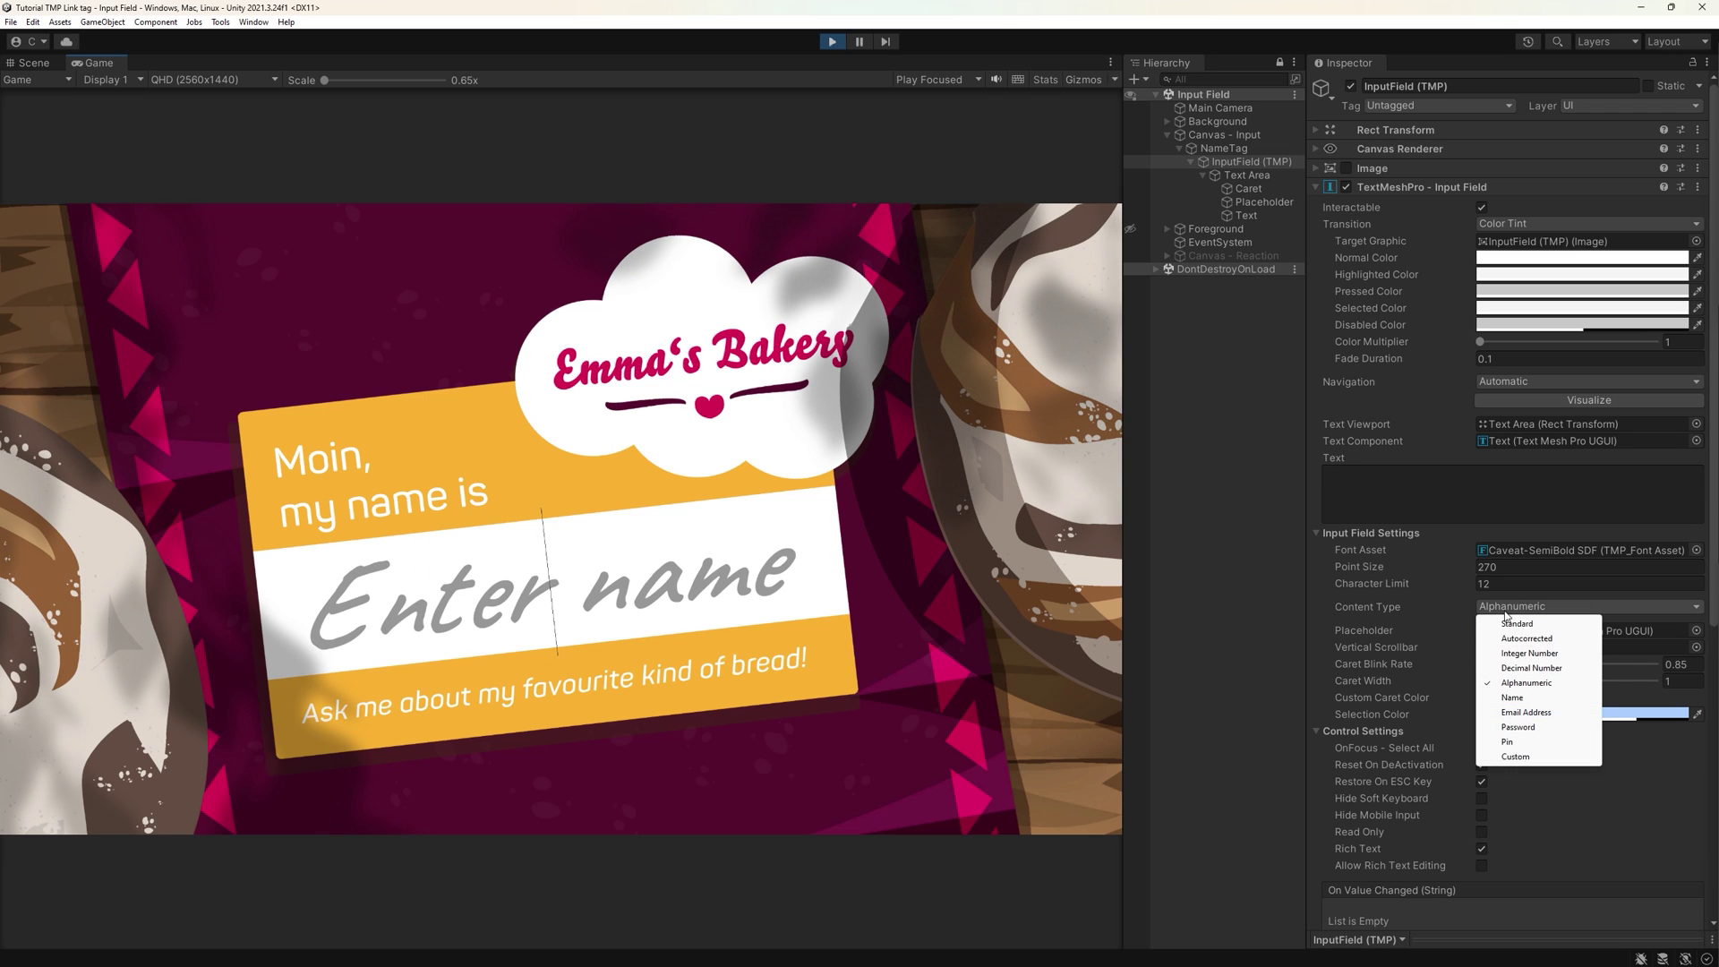
{"action": "left_click", "coordinate": [1518, 727]}
{"action": "left_click", "coordinate": [604, 772]}
{"action": "type", "text": "Ahristina"}
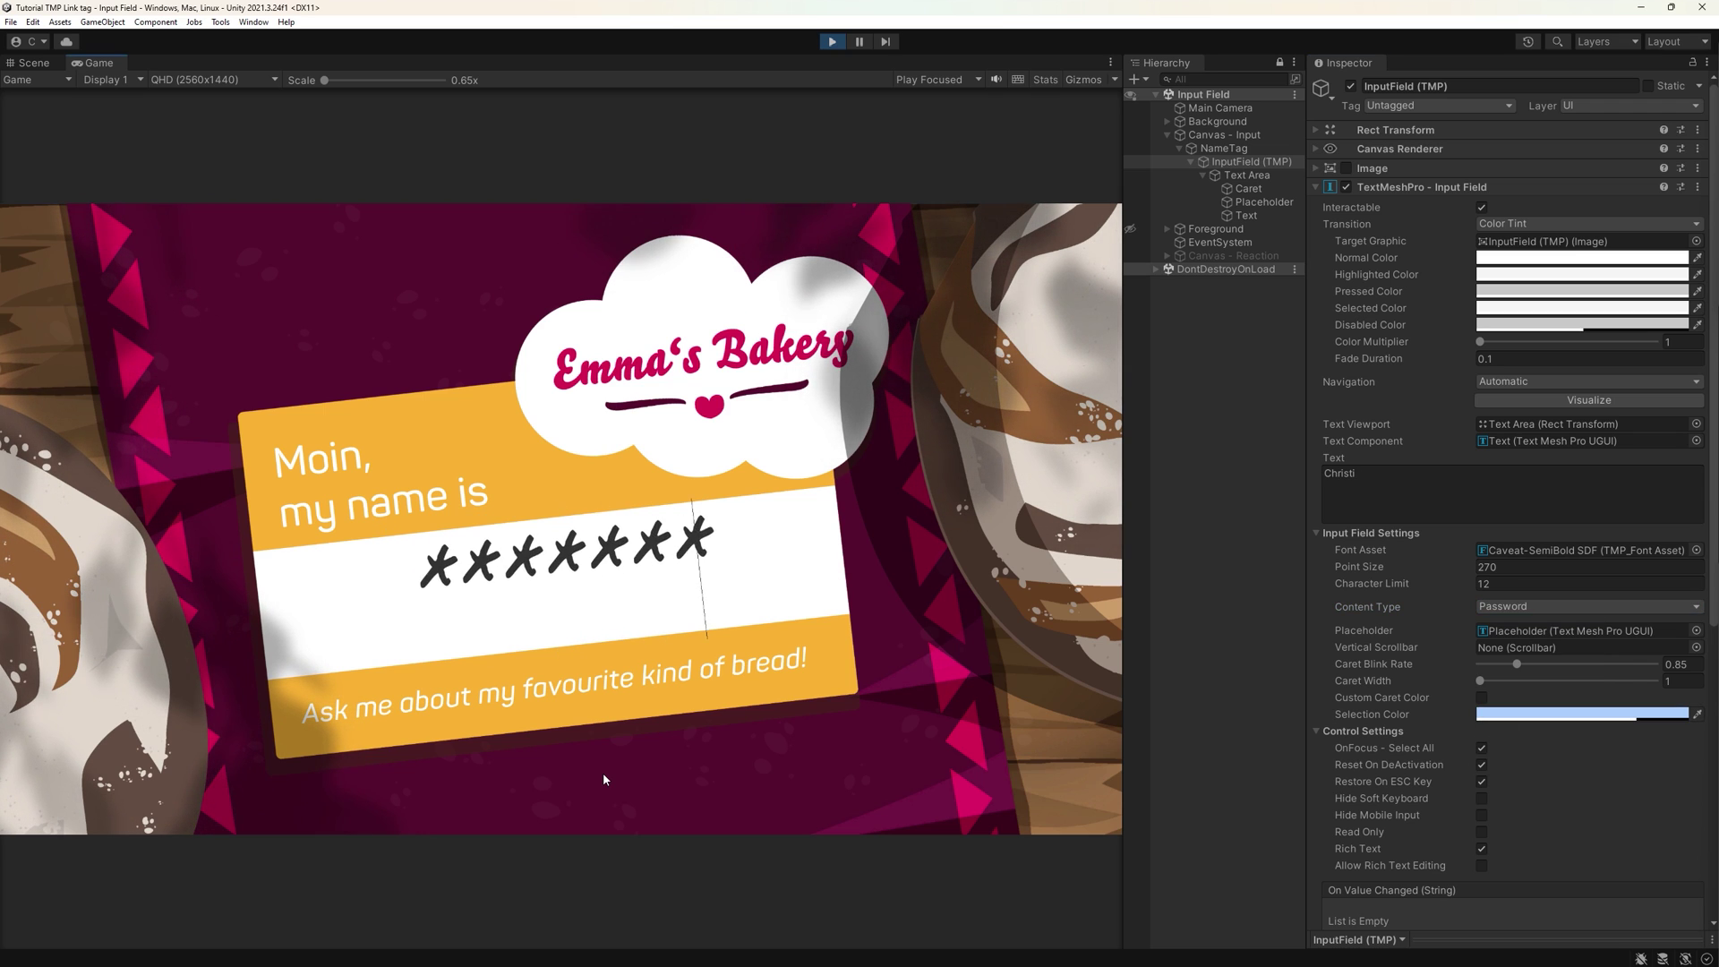
{"action": "key", "text": "ctrl+a"}
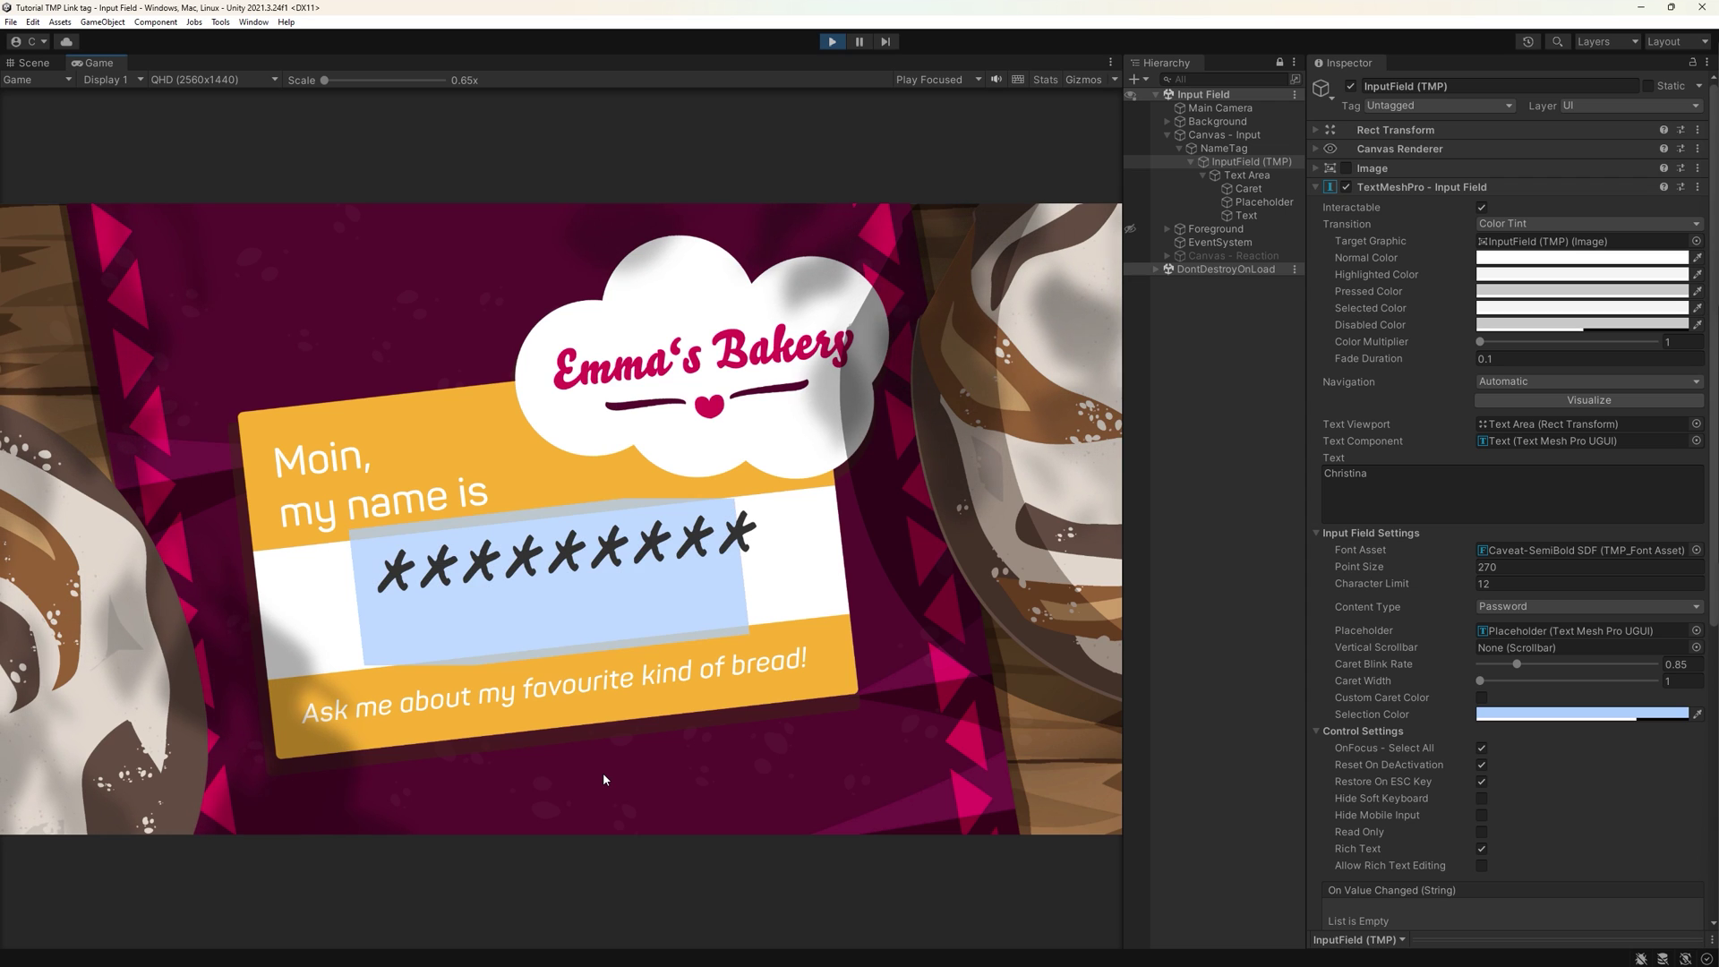
{"action": "key", "text": "BackSpace"}
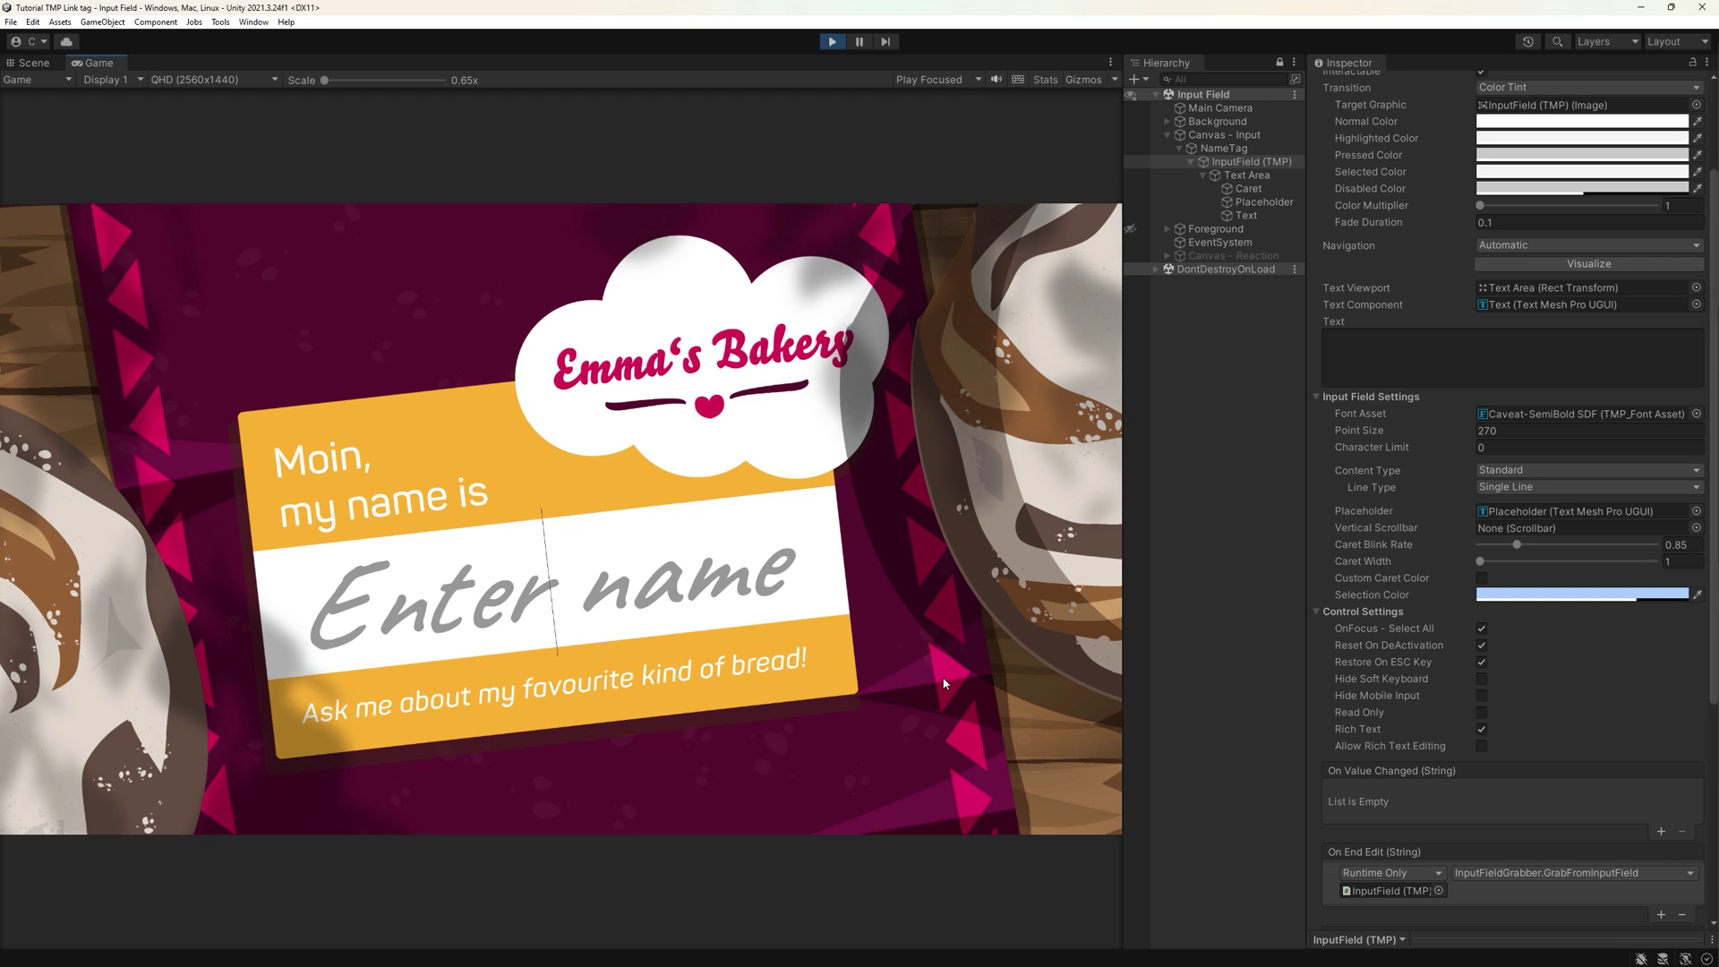
- Type Emma, then replace it with '<b>Emma' and '<b> Emma' to test rich-text handling
{"action": "type", "text": "Emma"}
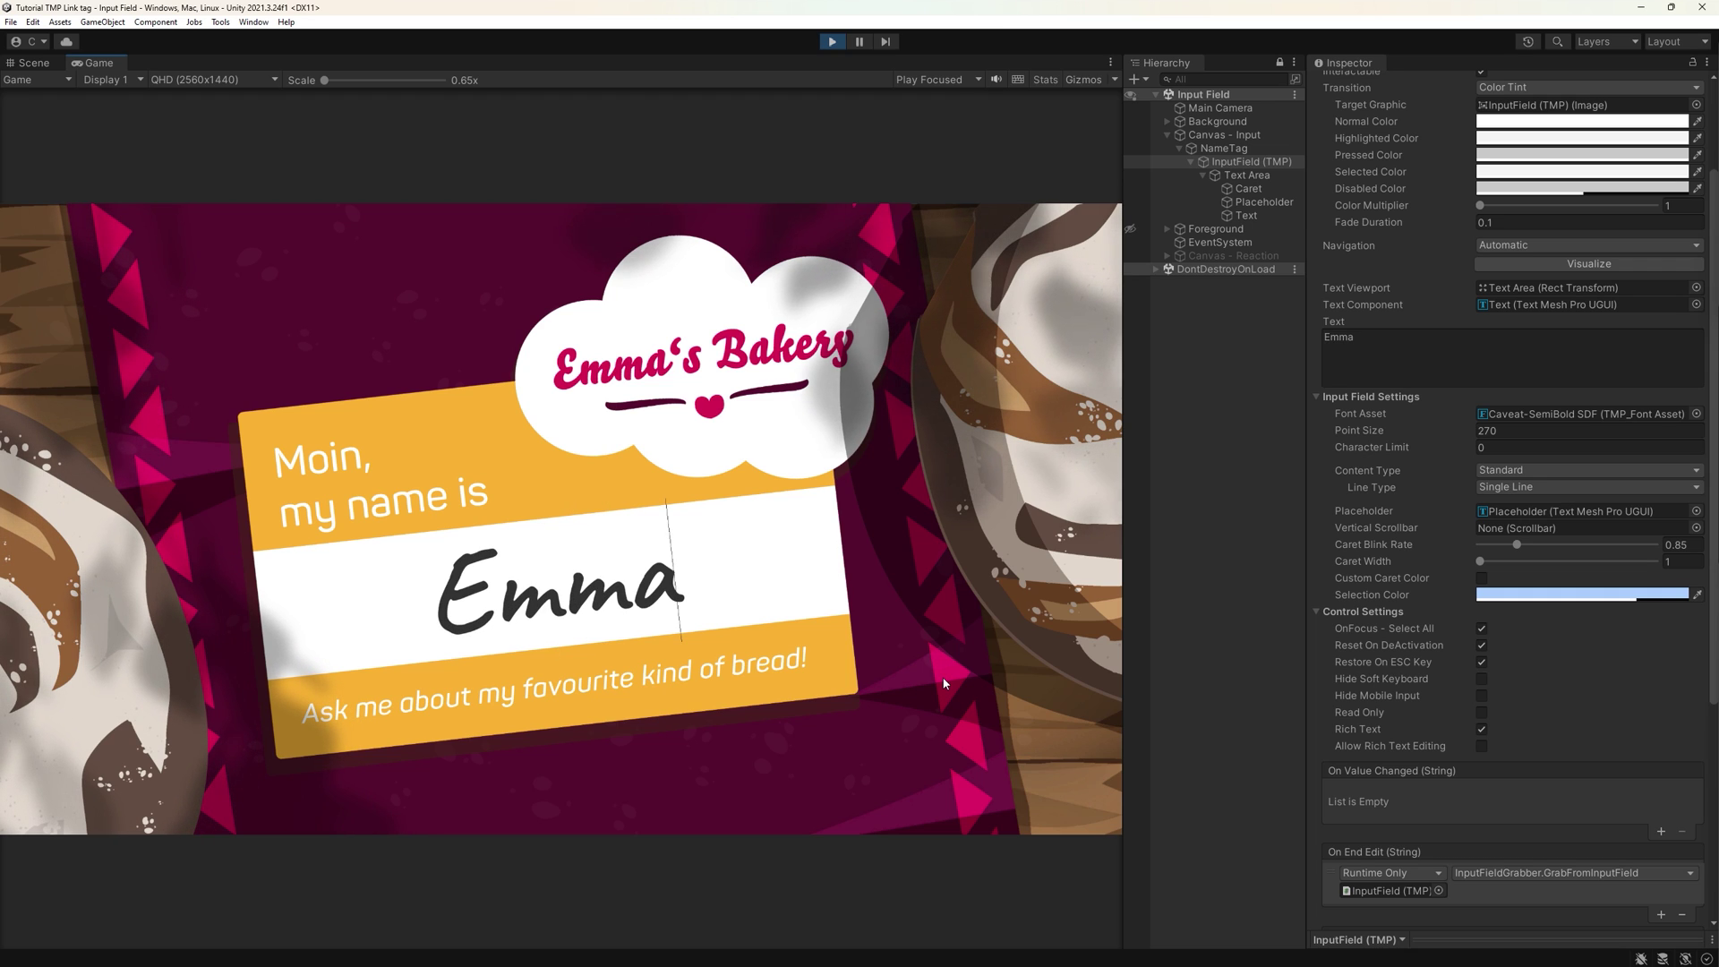
{"action": "key", "text": "ctrl+a"}
{"action": "key", "text": "BackSpace"}
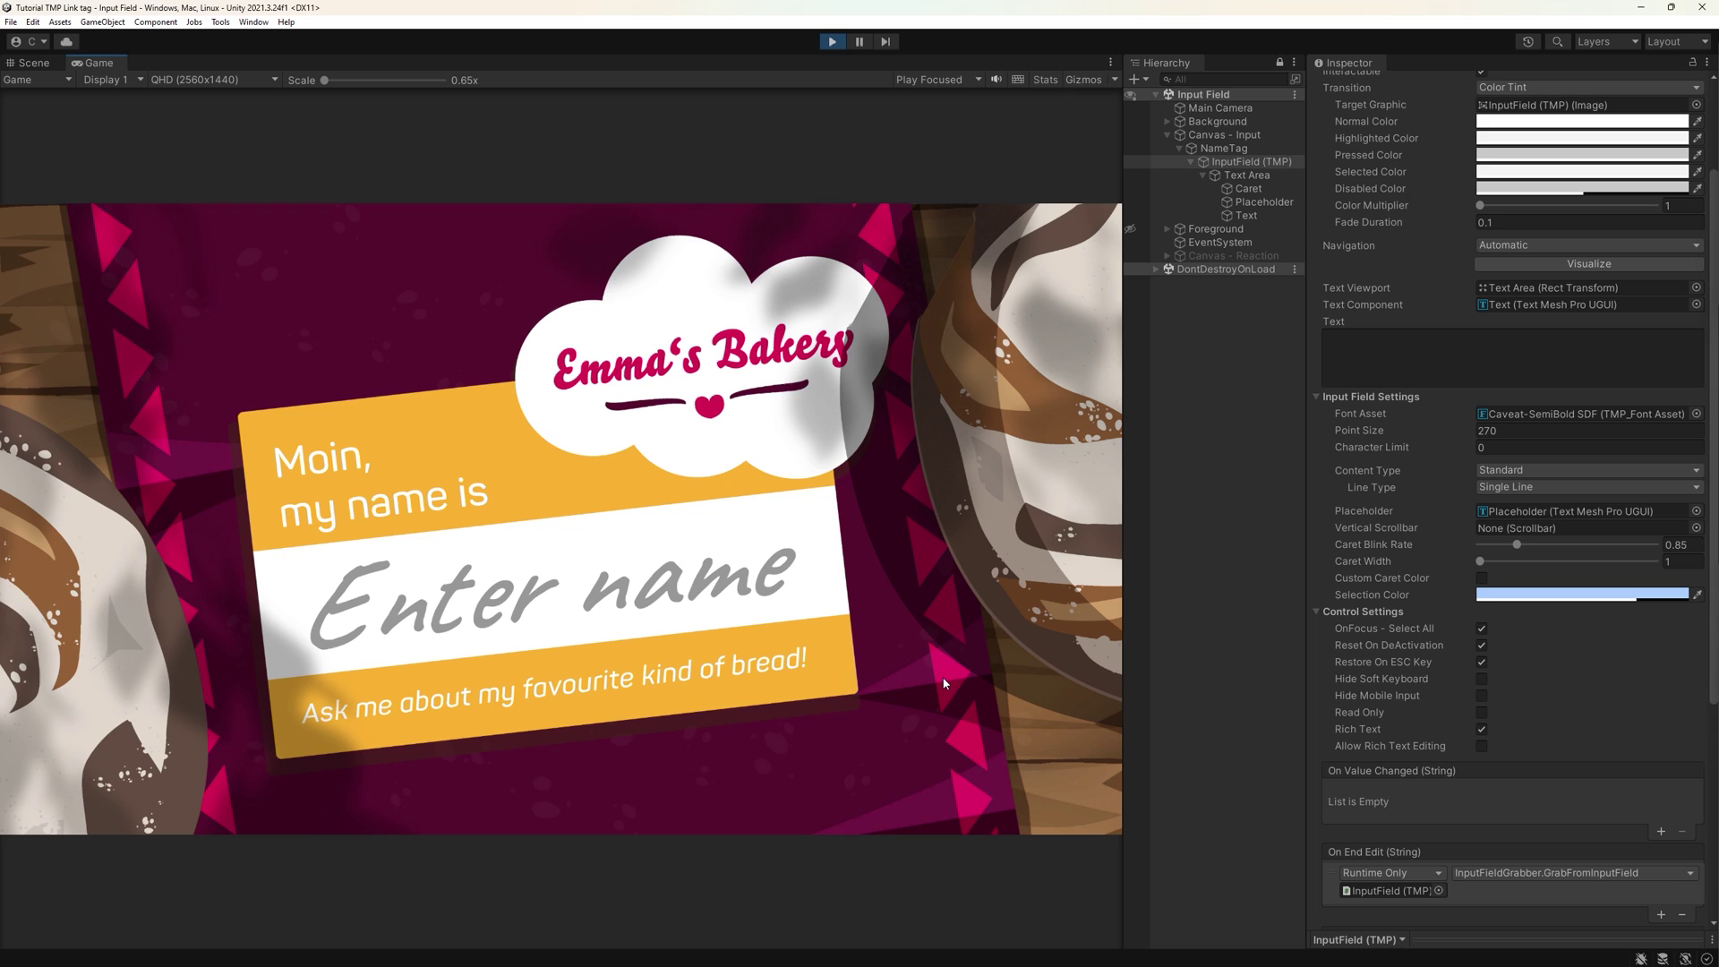
{"action": "type", "text": "<b>"}
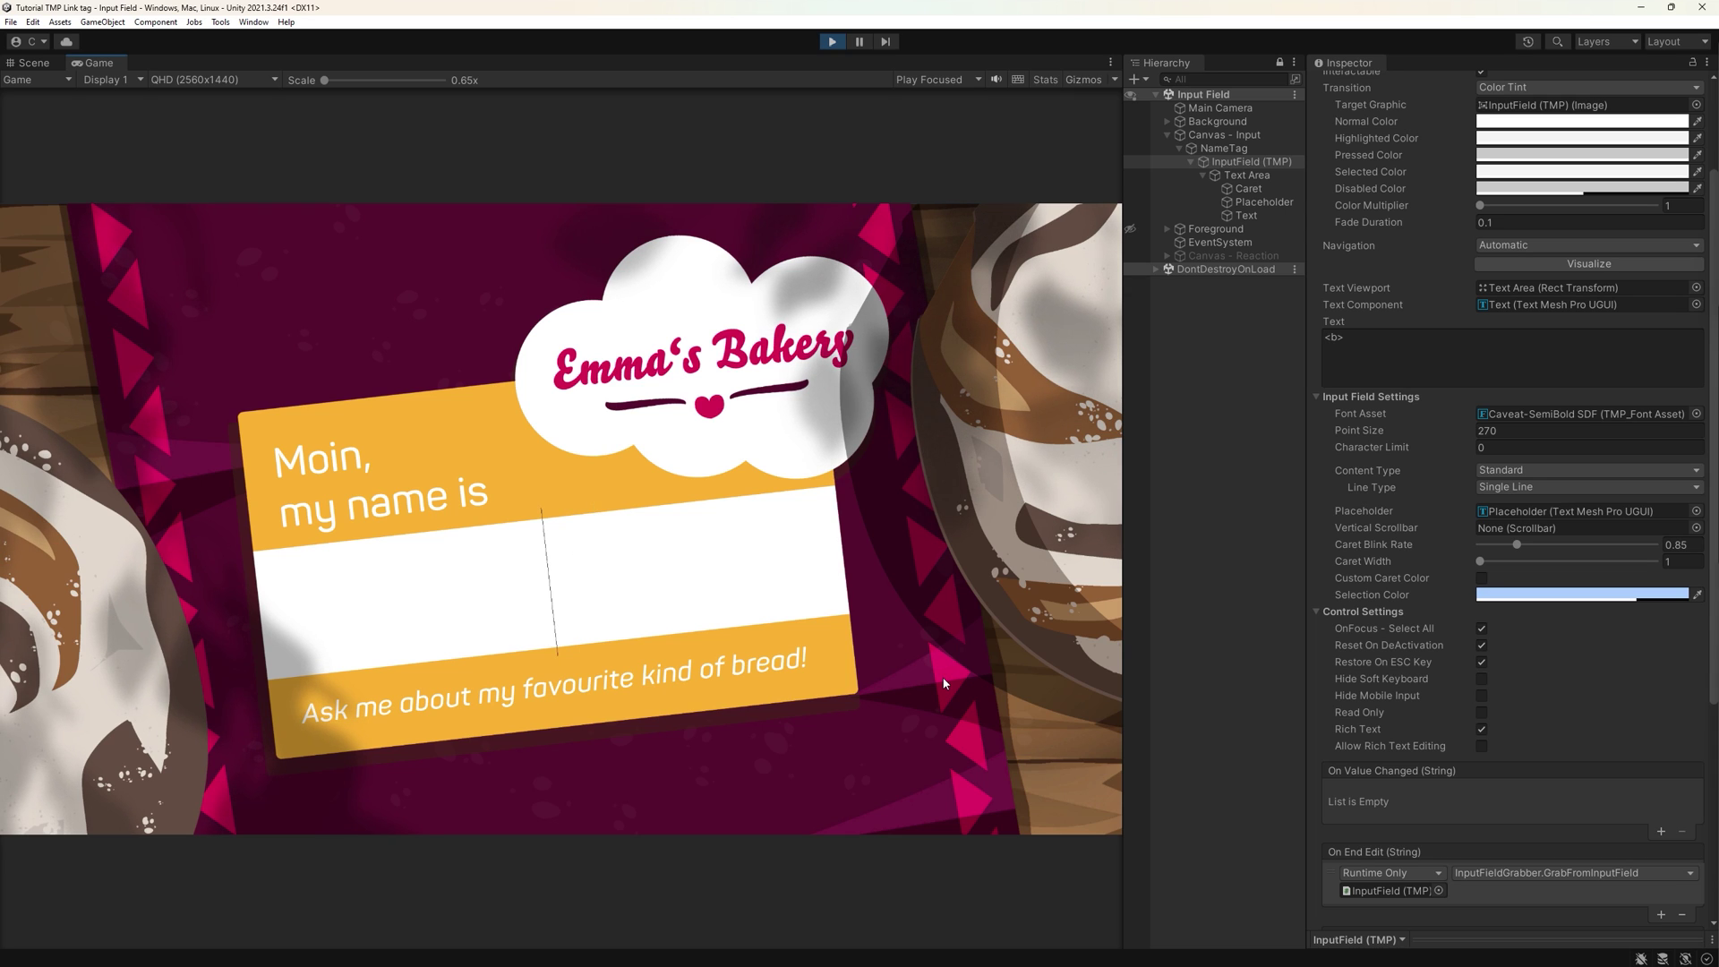
{"action": "type", "text": "Emma"}
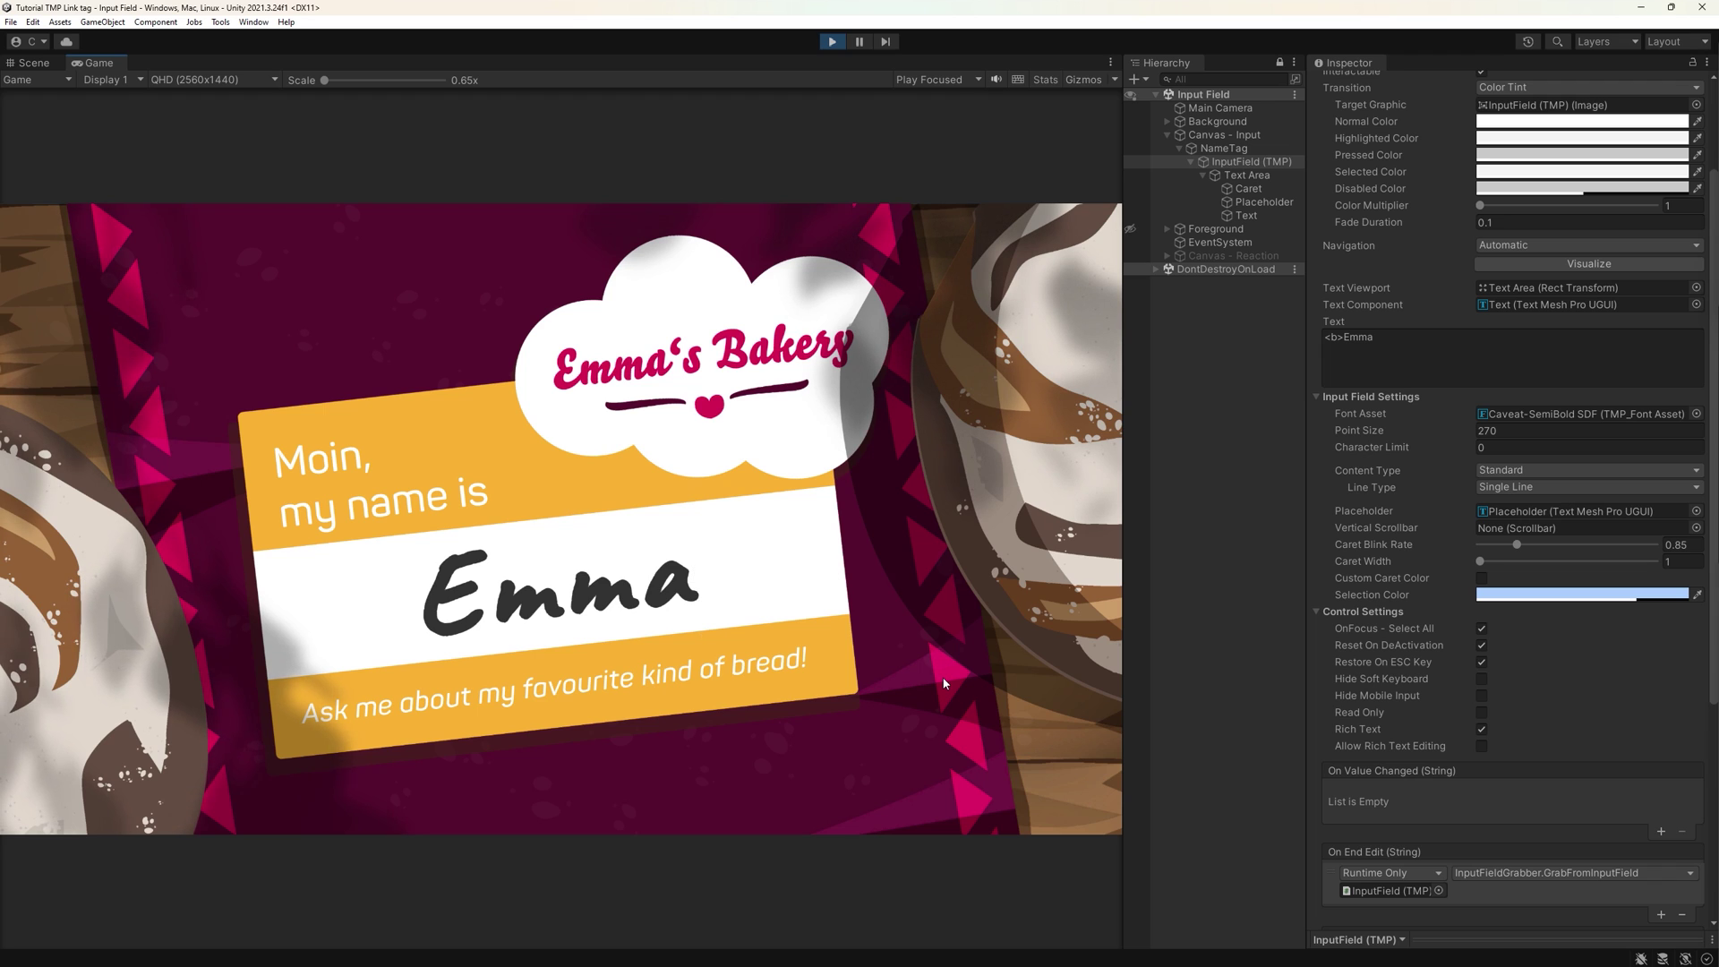
{"action": "key", "text": "ctrl+a"}
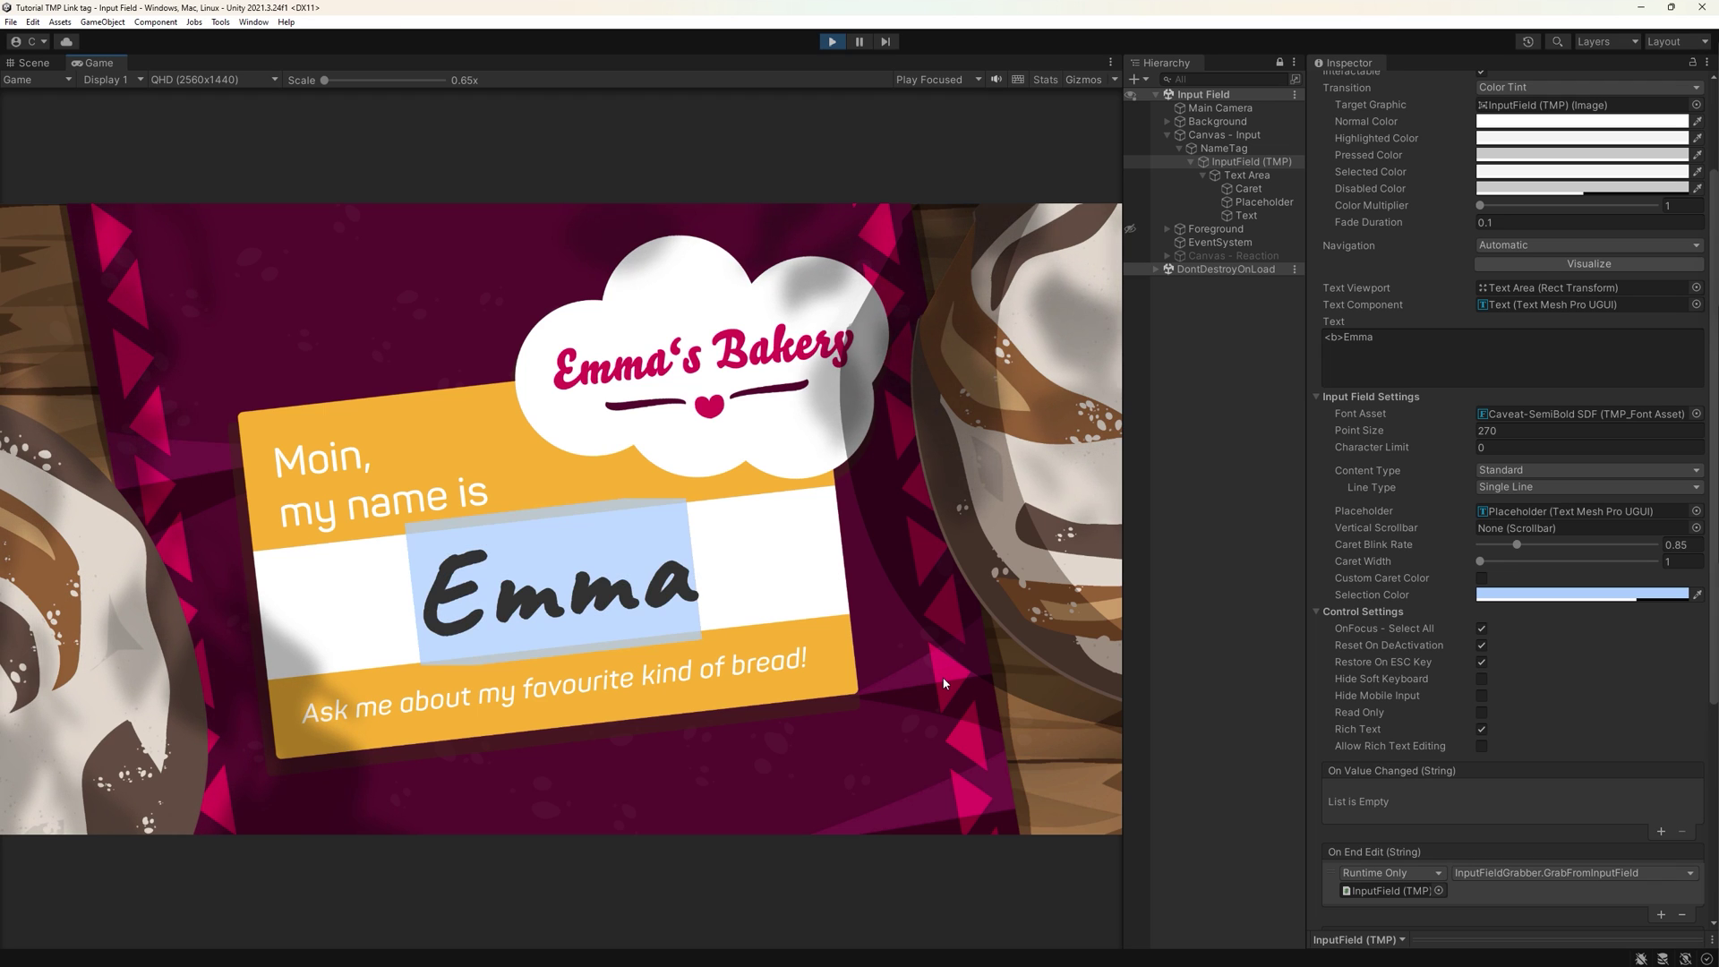
{"action": "key", "text": "BackSpace"}
{"action": "type", "text": "<b> Emma"}
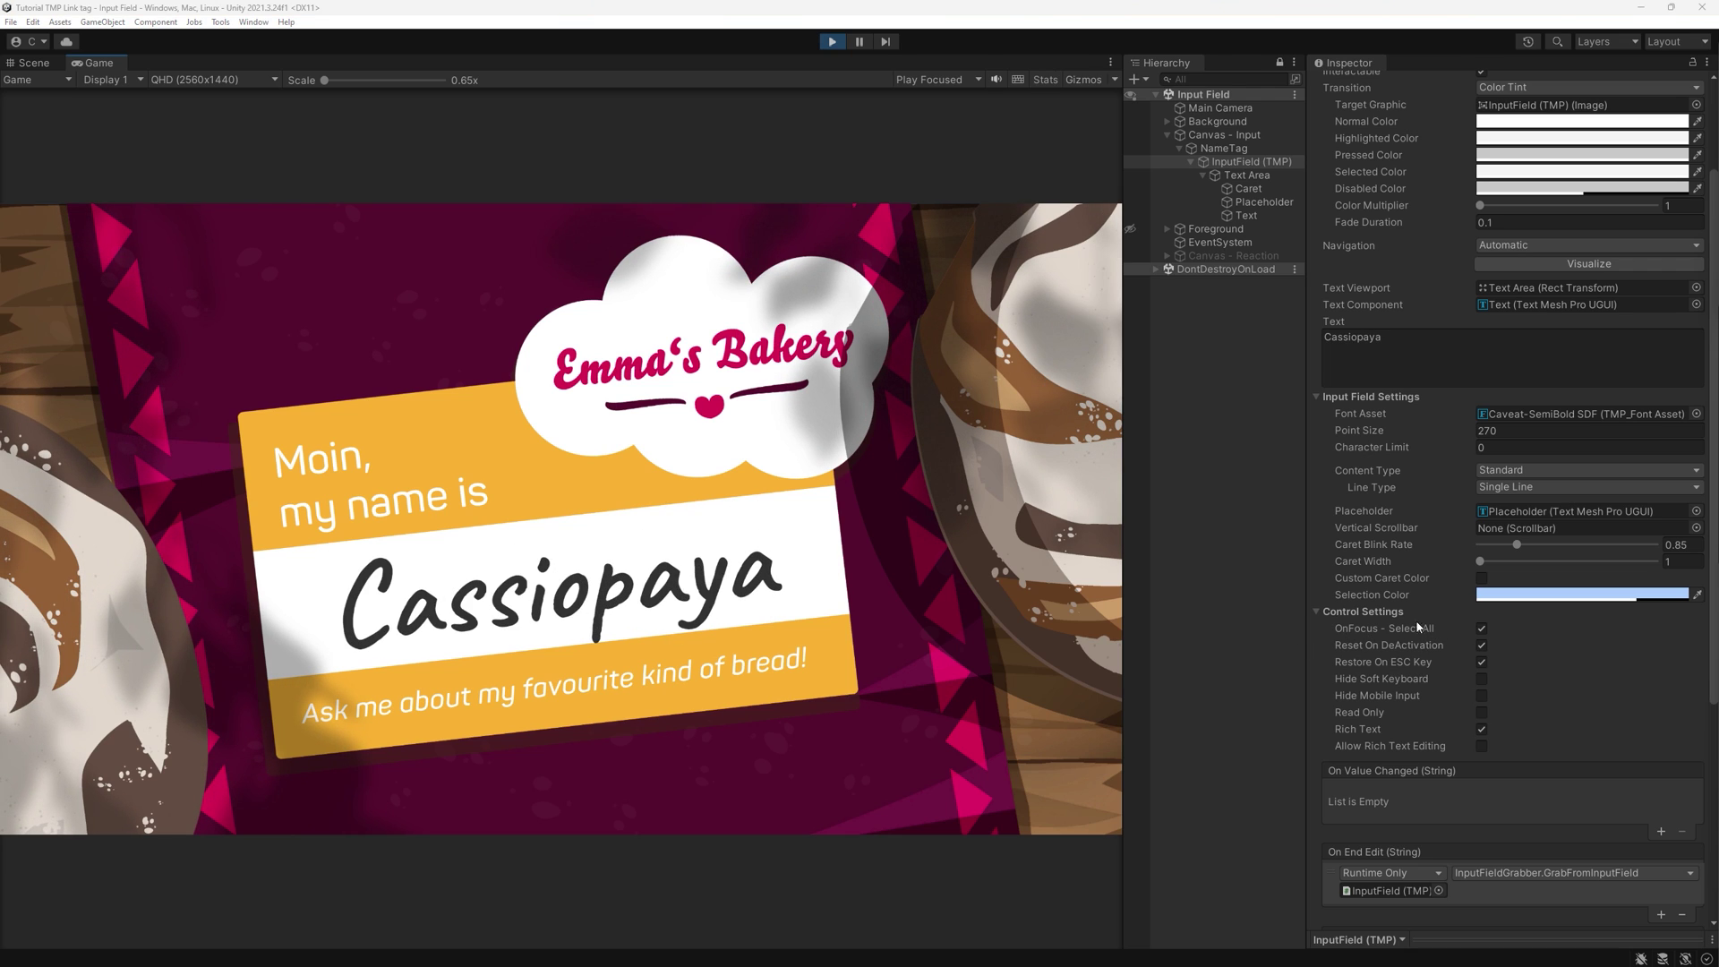
- Replace Cassiopaya with Emma, refocus to select it, type Ella, then press Escape to test restoring
{"action": "left_click", "coordinate": [661, 583]}
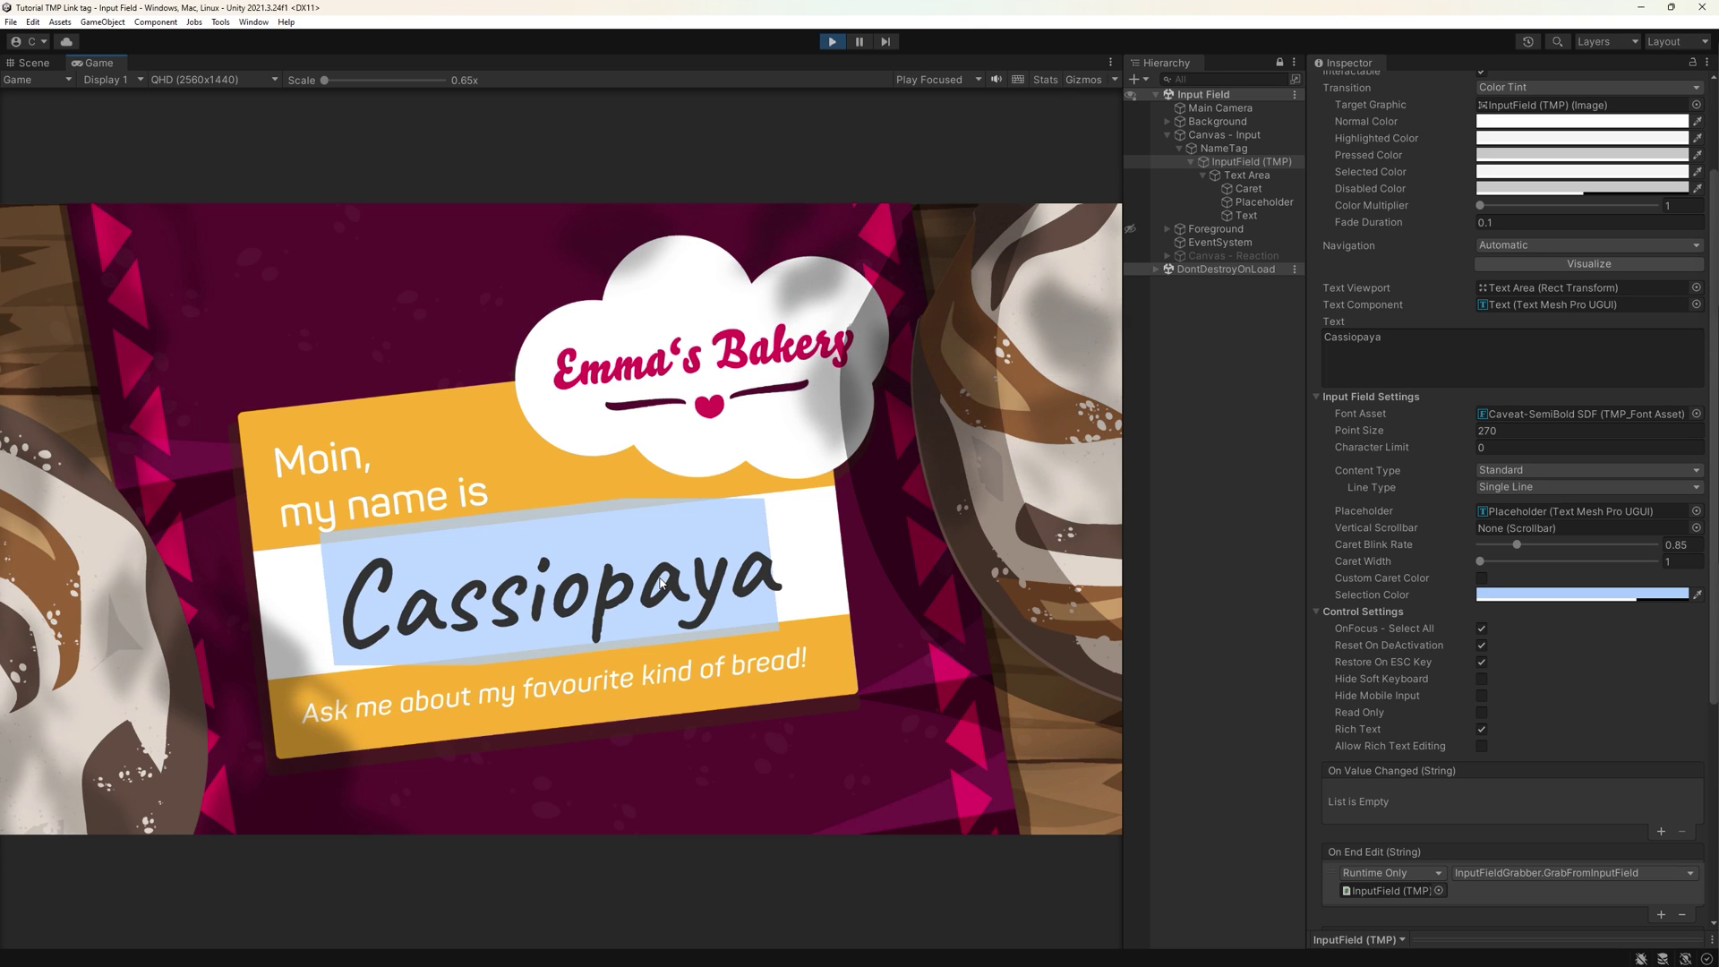
{"action": "key", "text": "BackSpace"}
{"action": "type", "text": "Emma"}
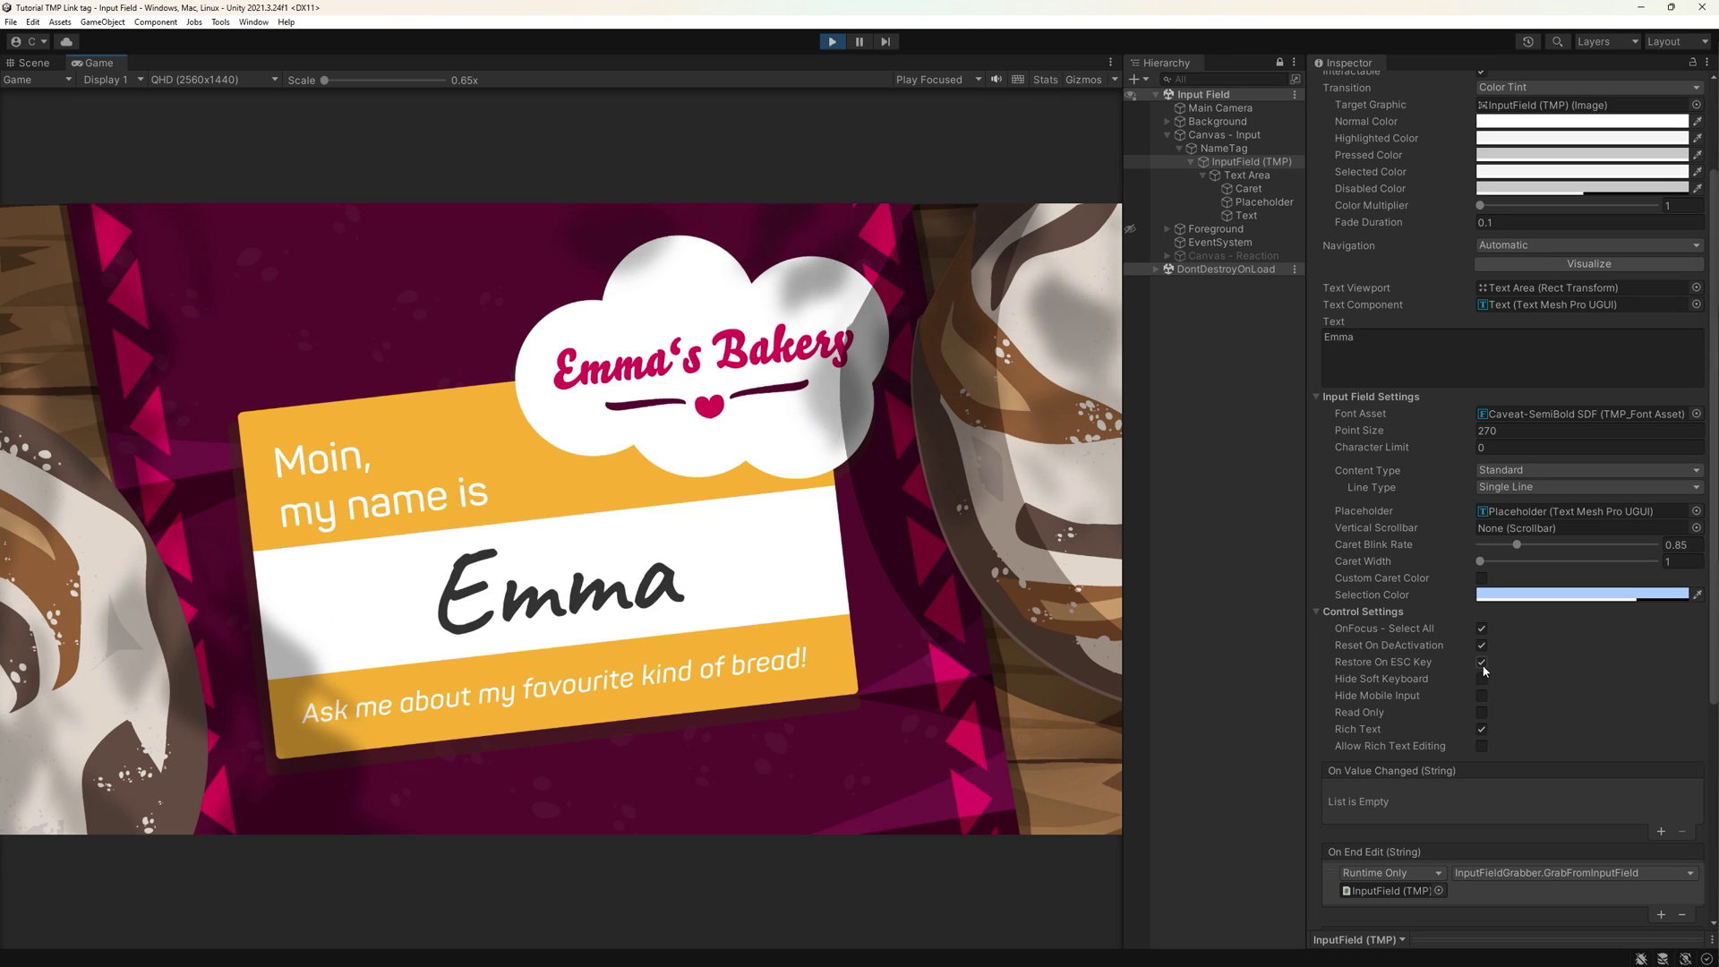
{"action": "left_click", "coordinate": [567, 578]}
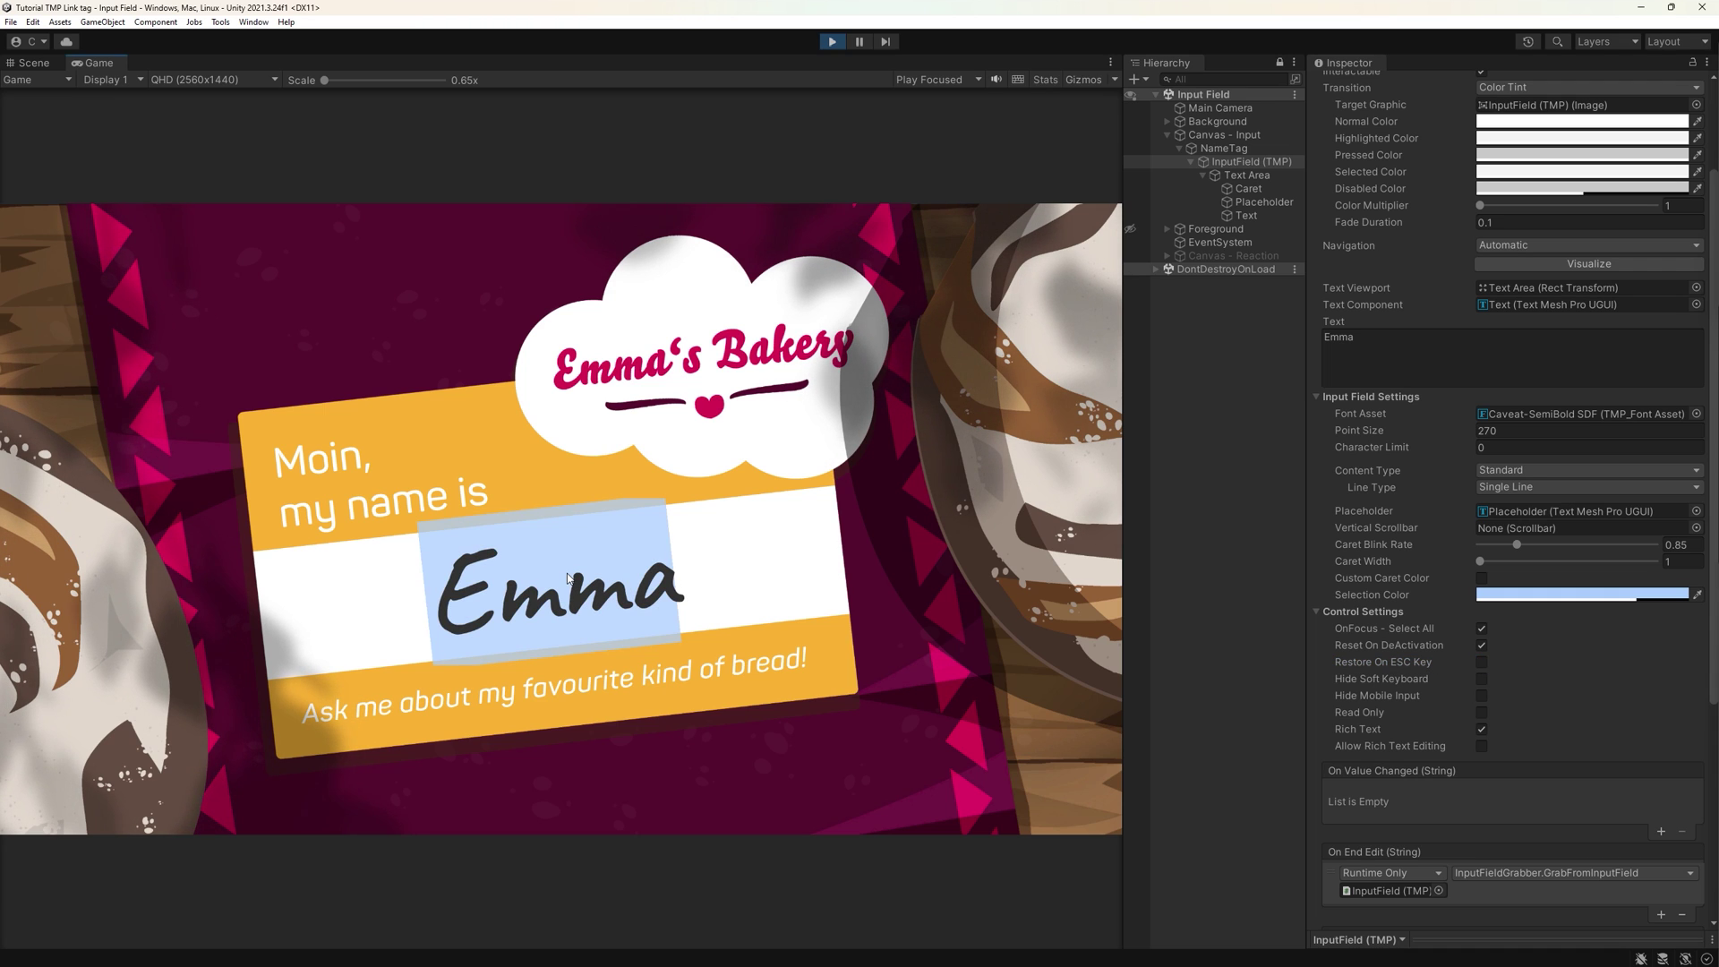
{"action": "type", "text": "Ella"}
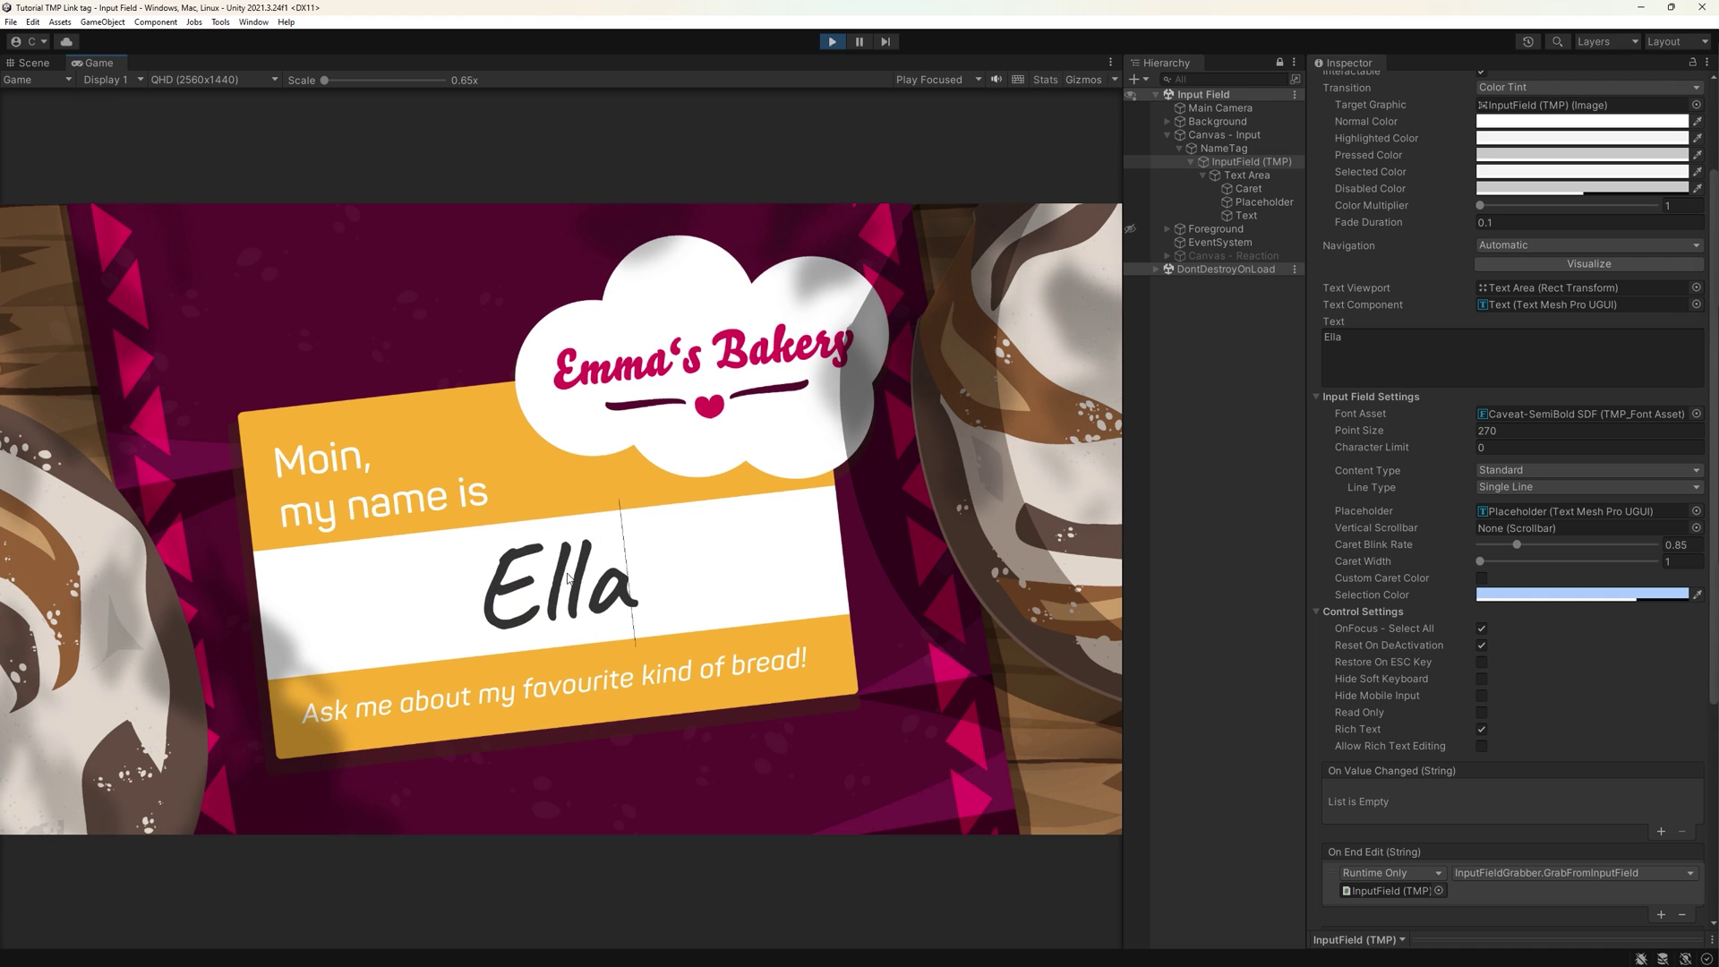
{"action": "key", "text": "Escape"}
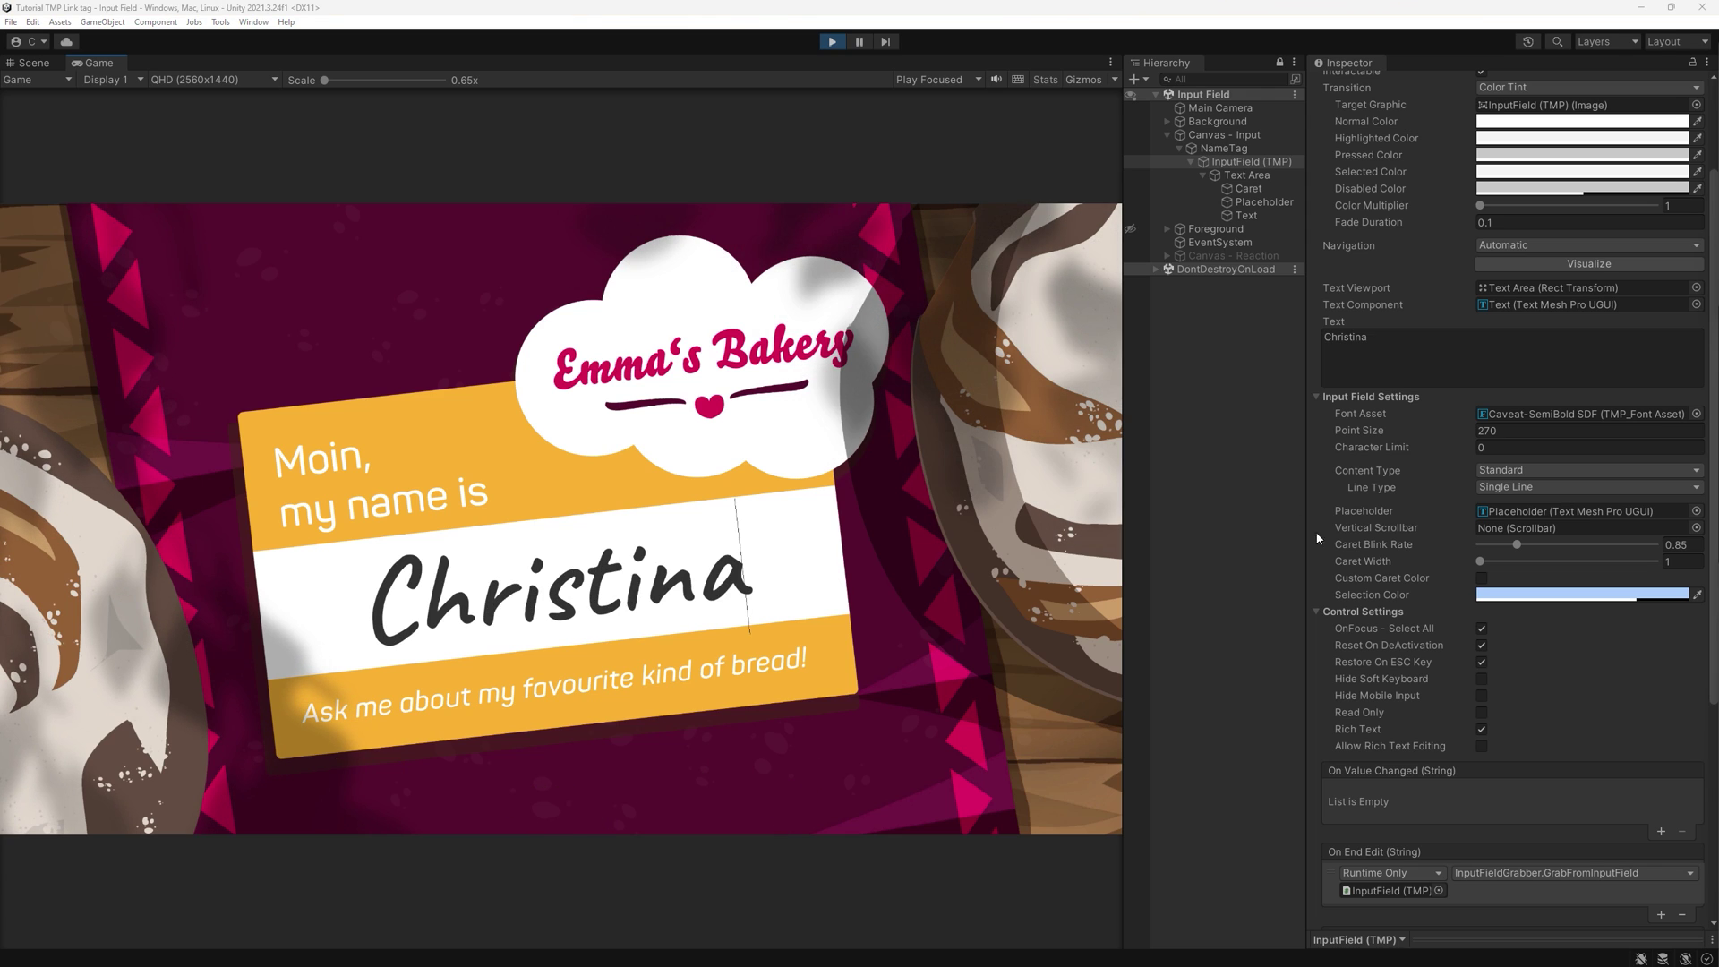
- Enable a custom caret colour, widen the caret to 5 and set Caret Blink Rate to 1.67
{"action": "left_click", "coordinate": [1480, 579]}
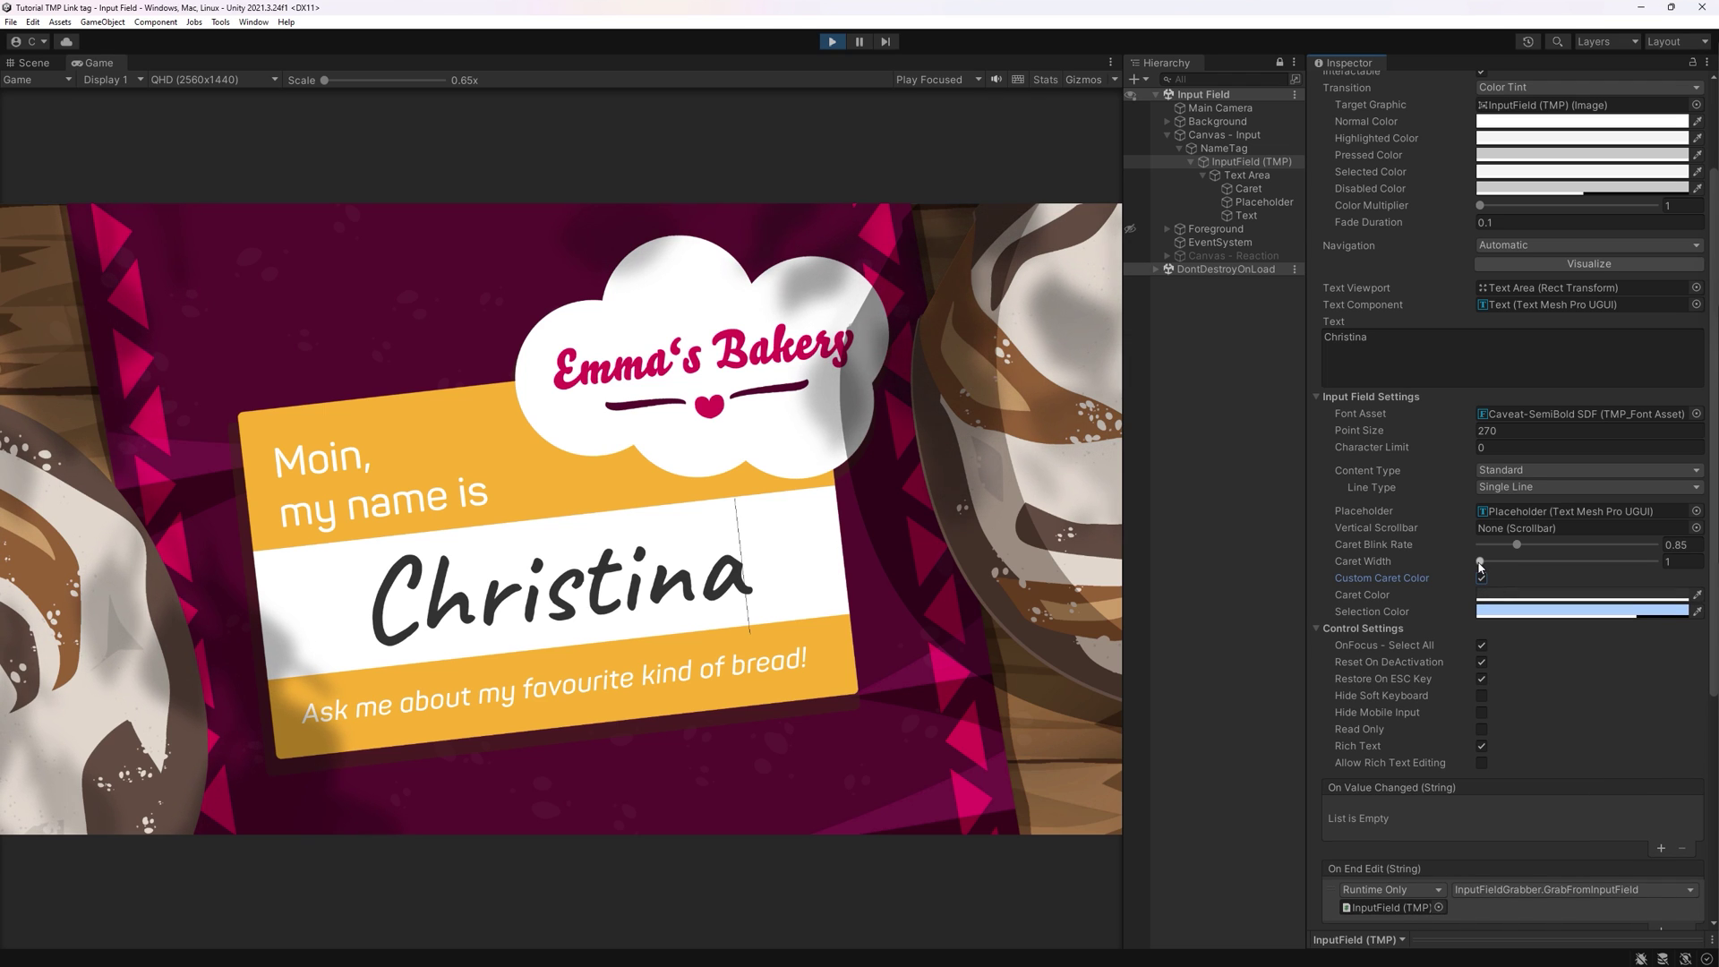
{"action": "left_click_drag", "start_coordinate": [1480, 566], "coordinate": [1654, 561]}
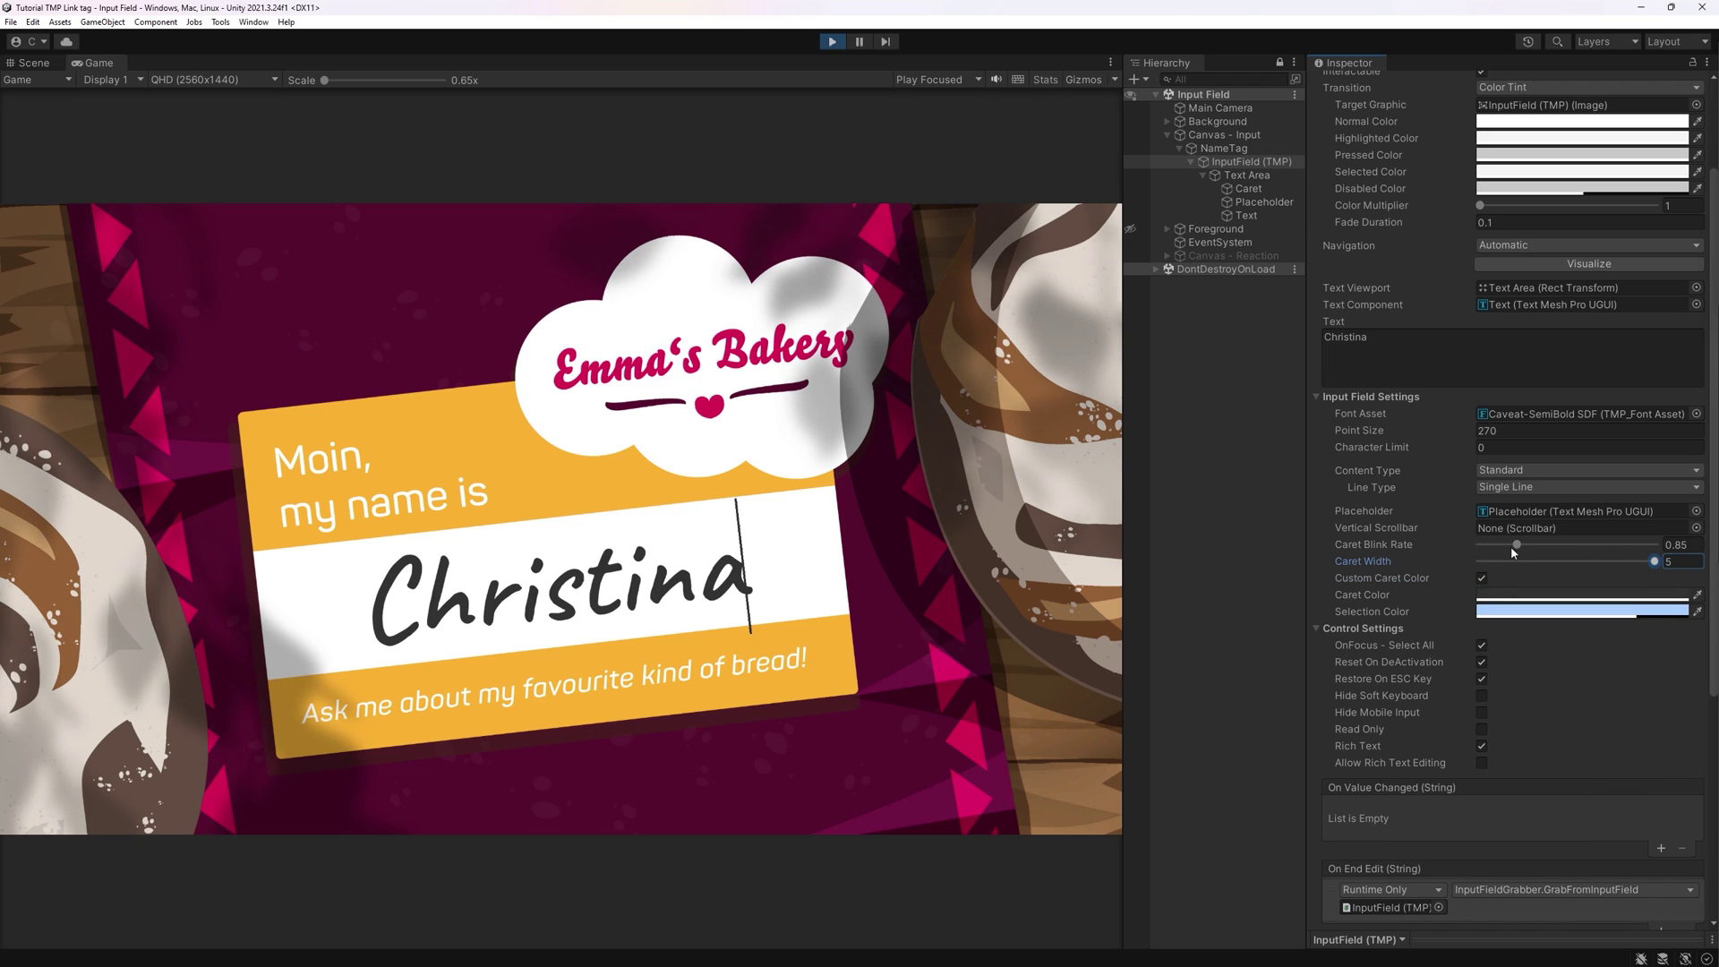
{"action": "left_click_drag", "start_coordinate": [1517, 545], "coordinate": [1635, 546]}
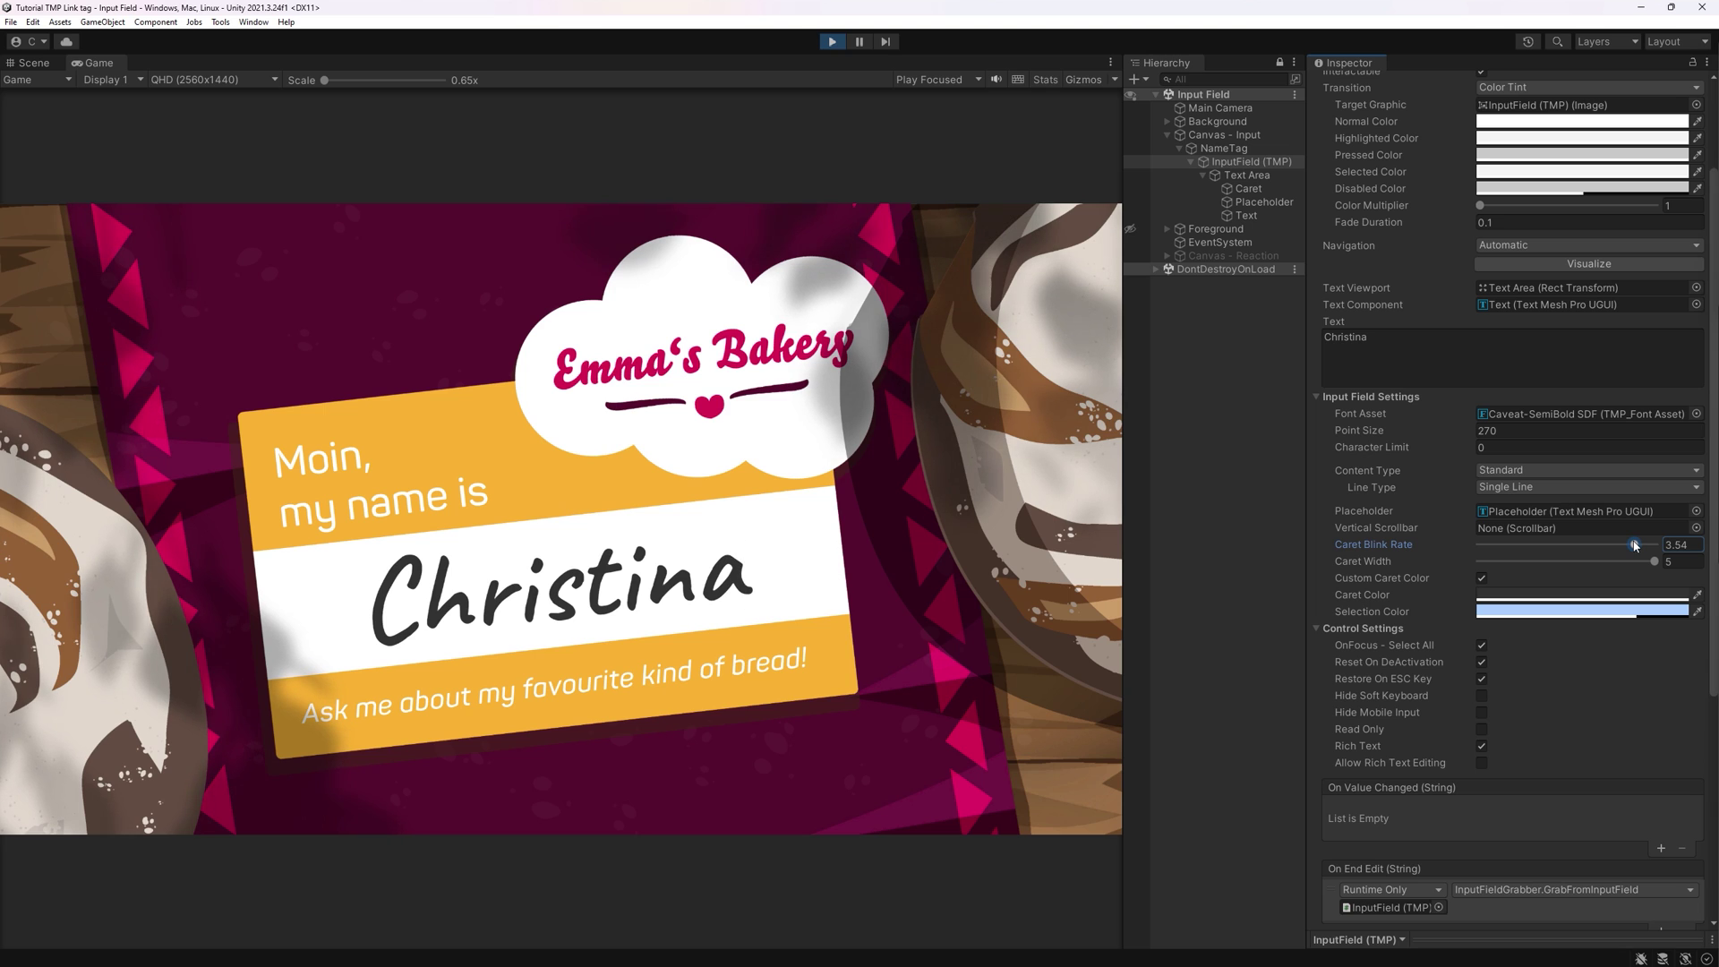
- Set the Selection Color to gold, preview the highlight in the name field, then select the Placeholder
{"action": "left_click", "coordinate": [1581, 611]}
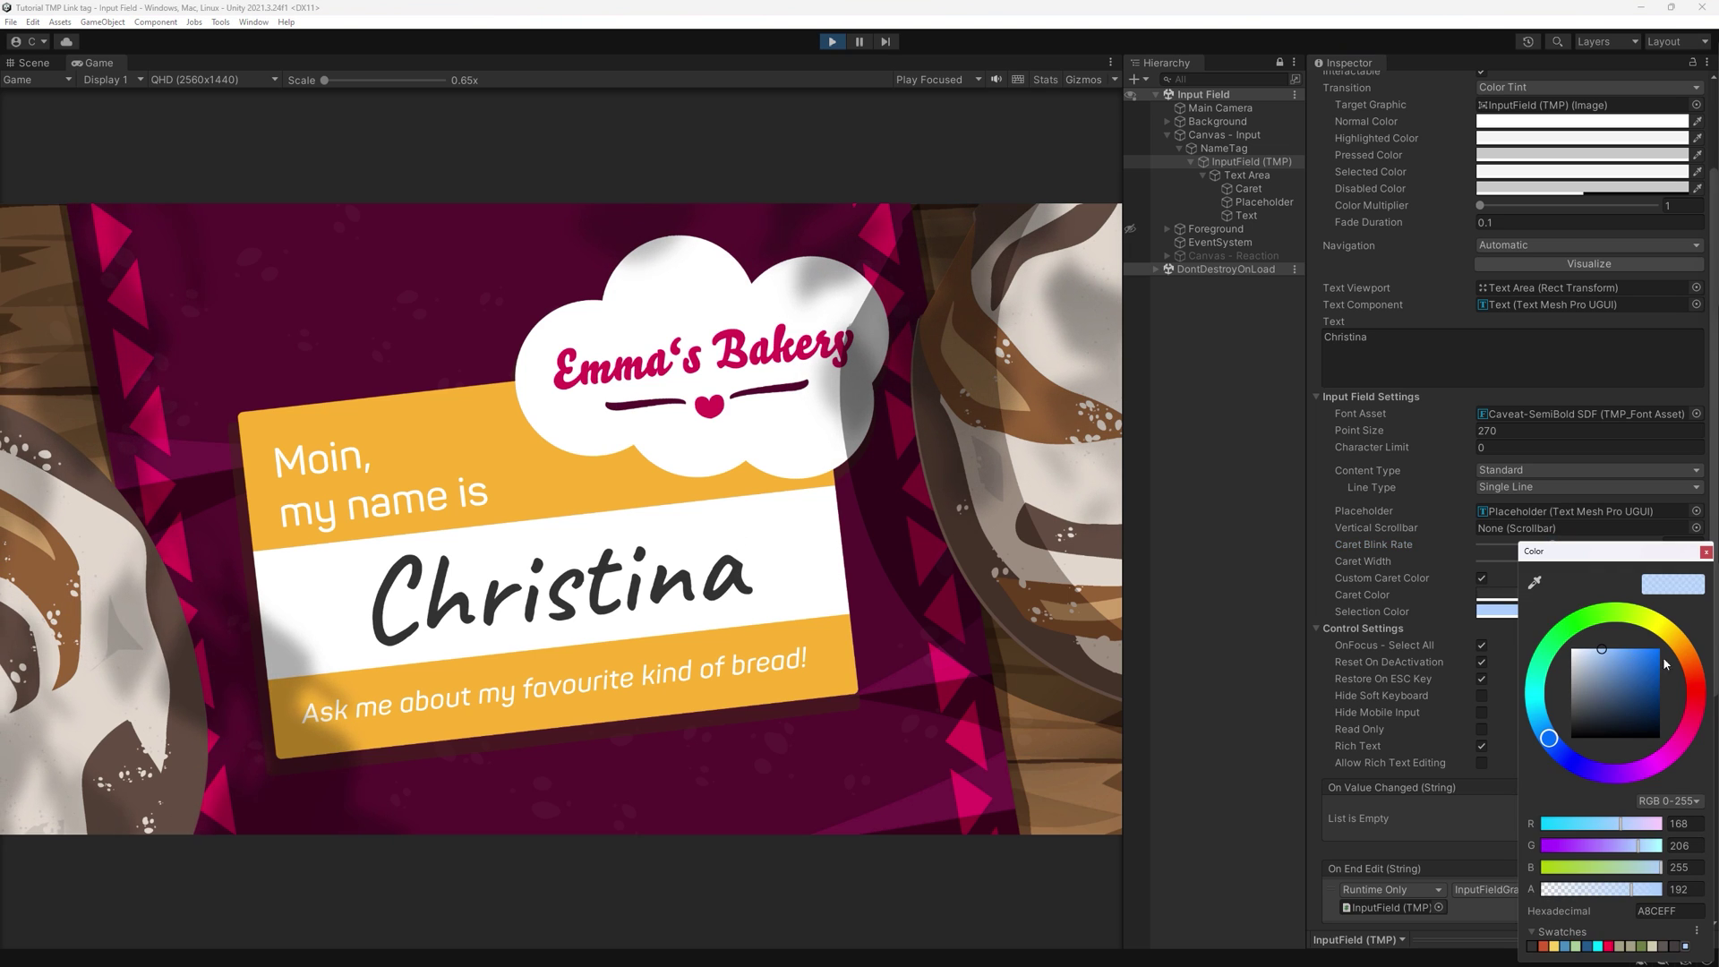
{"action": "left_click", "coordinate": [1687, 646]}
{"action": "left_click", "coordinate": [1619, 664]}
{"action": "left_click", "coordinate": [572, 576]}
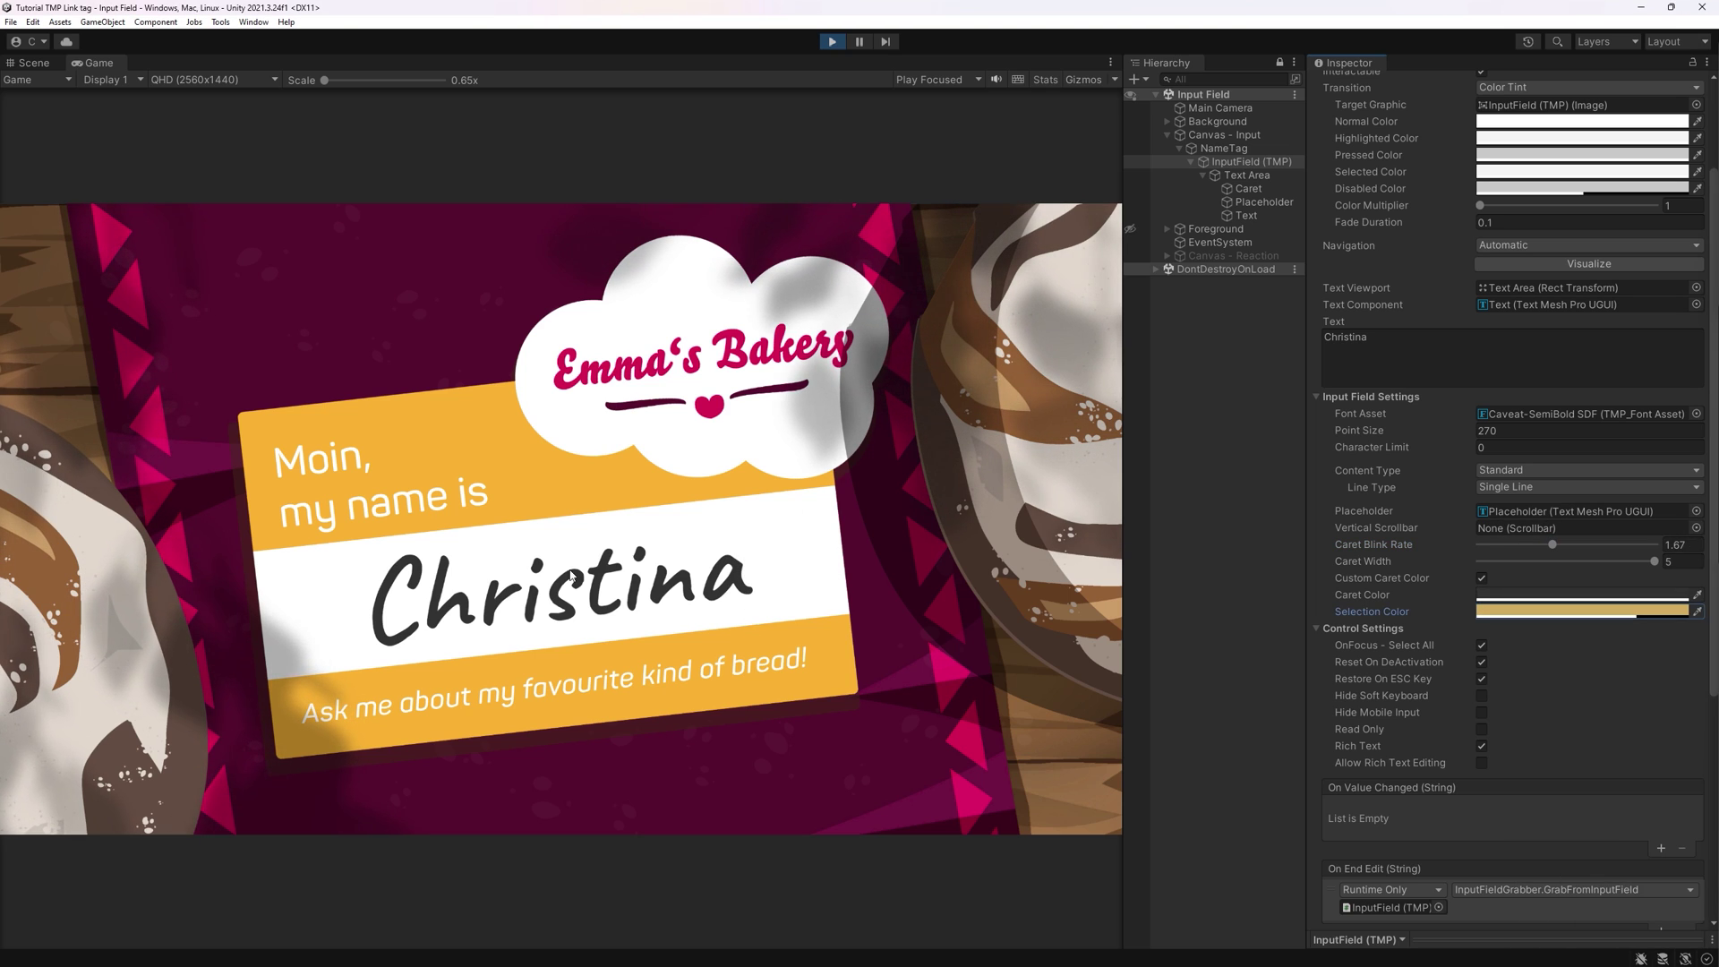
{"action": "left_click", "coordinate": [571, 576]}
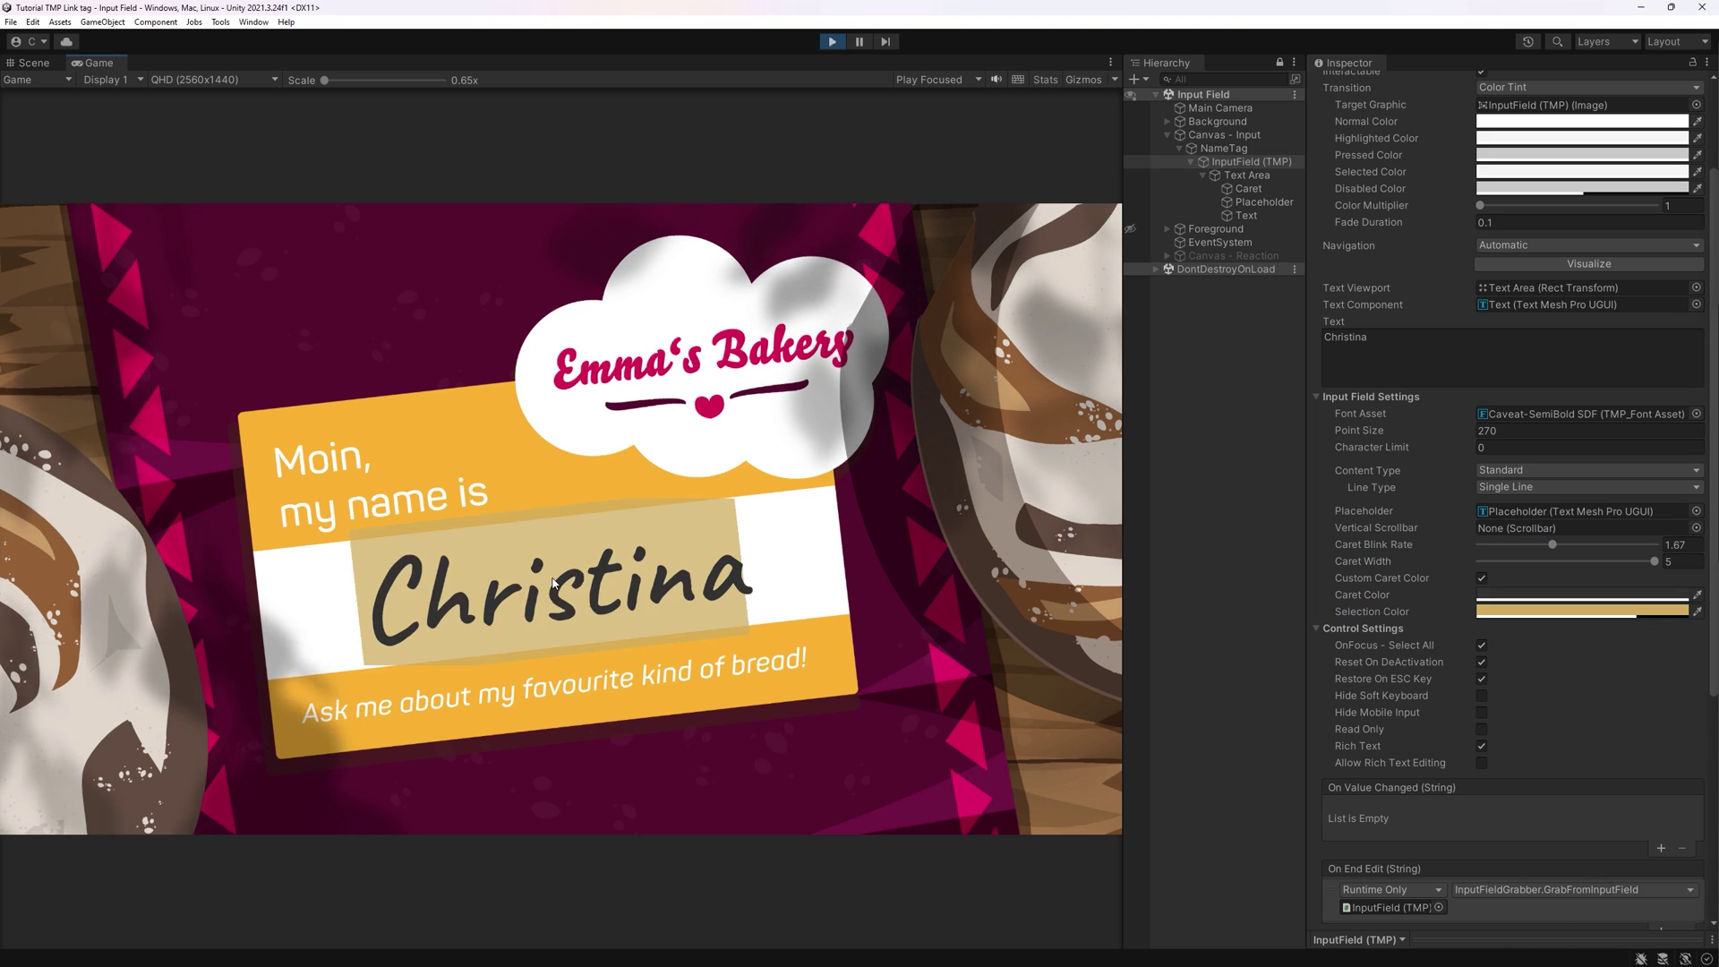
{"action": "left_click", "coordinate": [821, 587]}
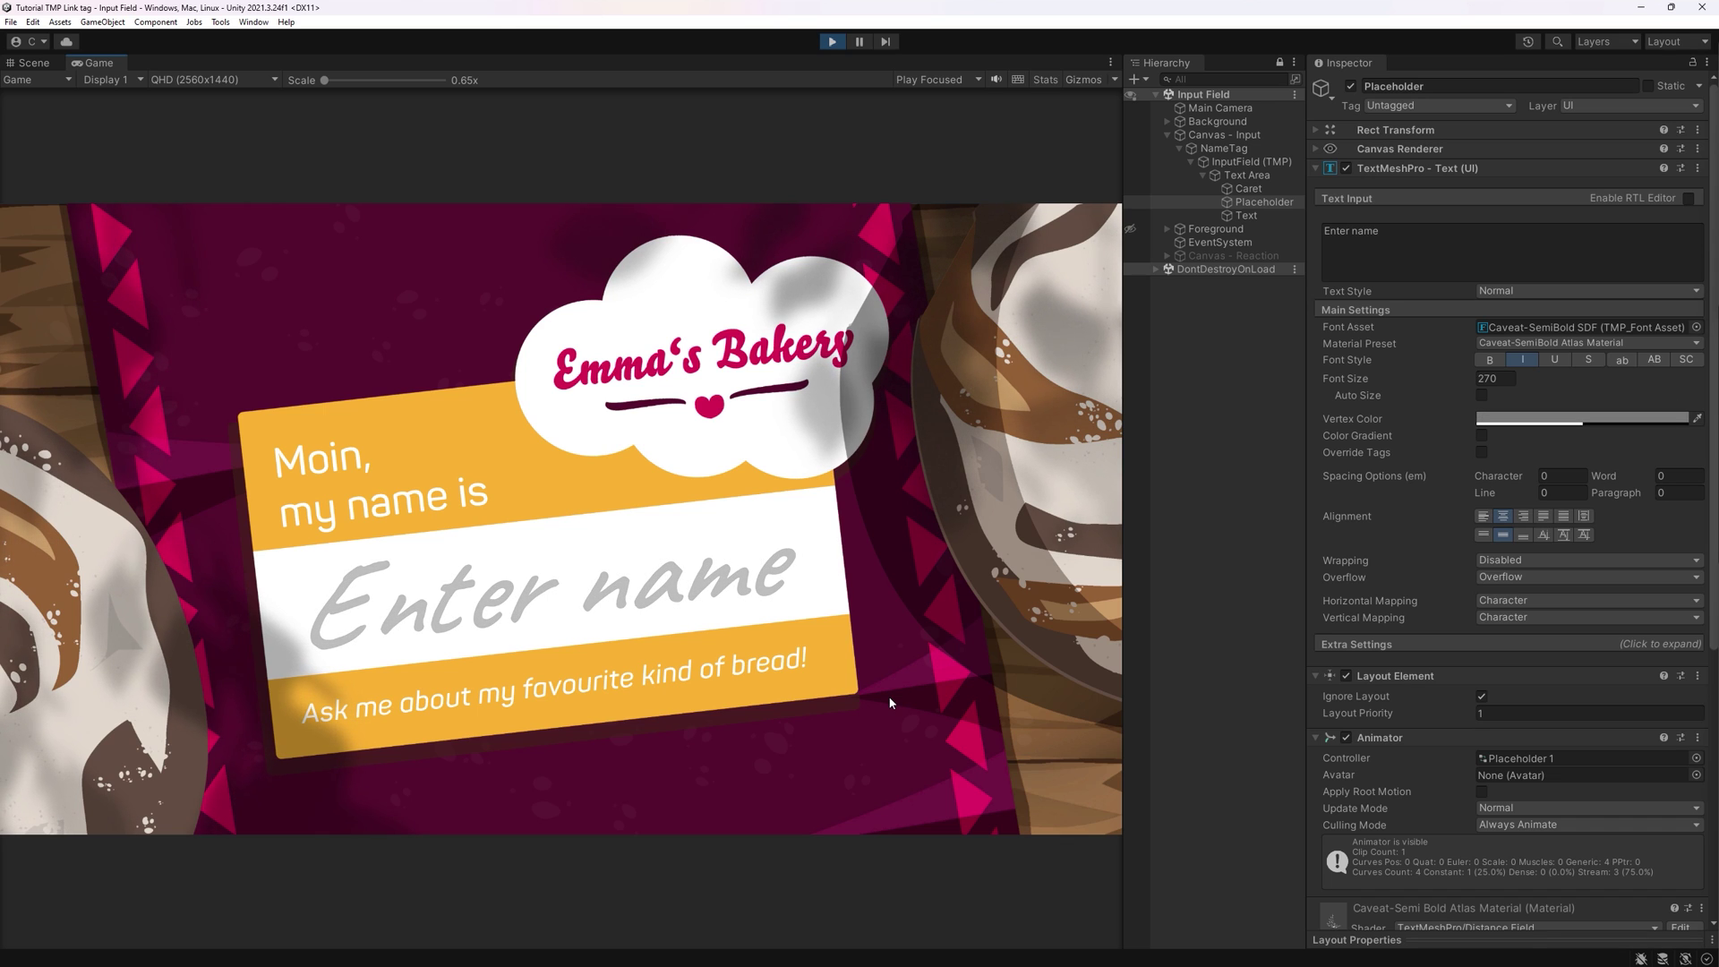
- Exit play mode, open the Animation window and create the BlinkingPlaceholderInputField clip for the Placeholder
{"action": "left_click", "coordinate": [831, 41]}
{"action": "left_click", "coordinate": [253, 21]}
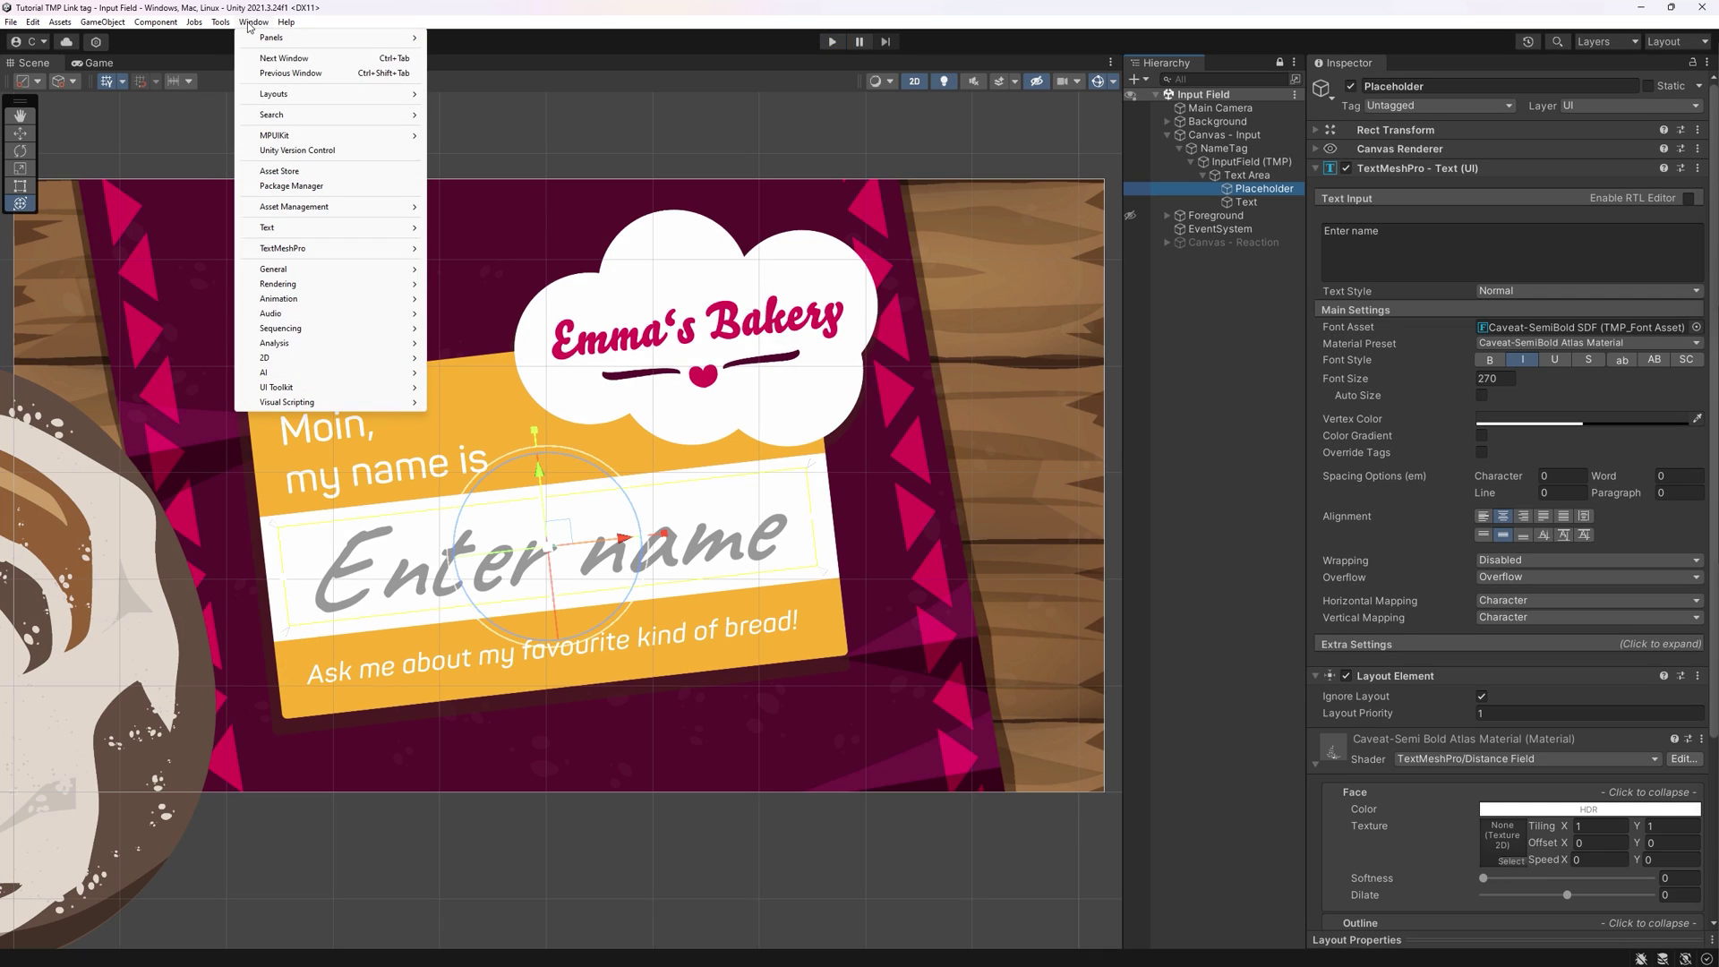
{"action": "mouse_move", "coordinate": [358, 299]}
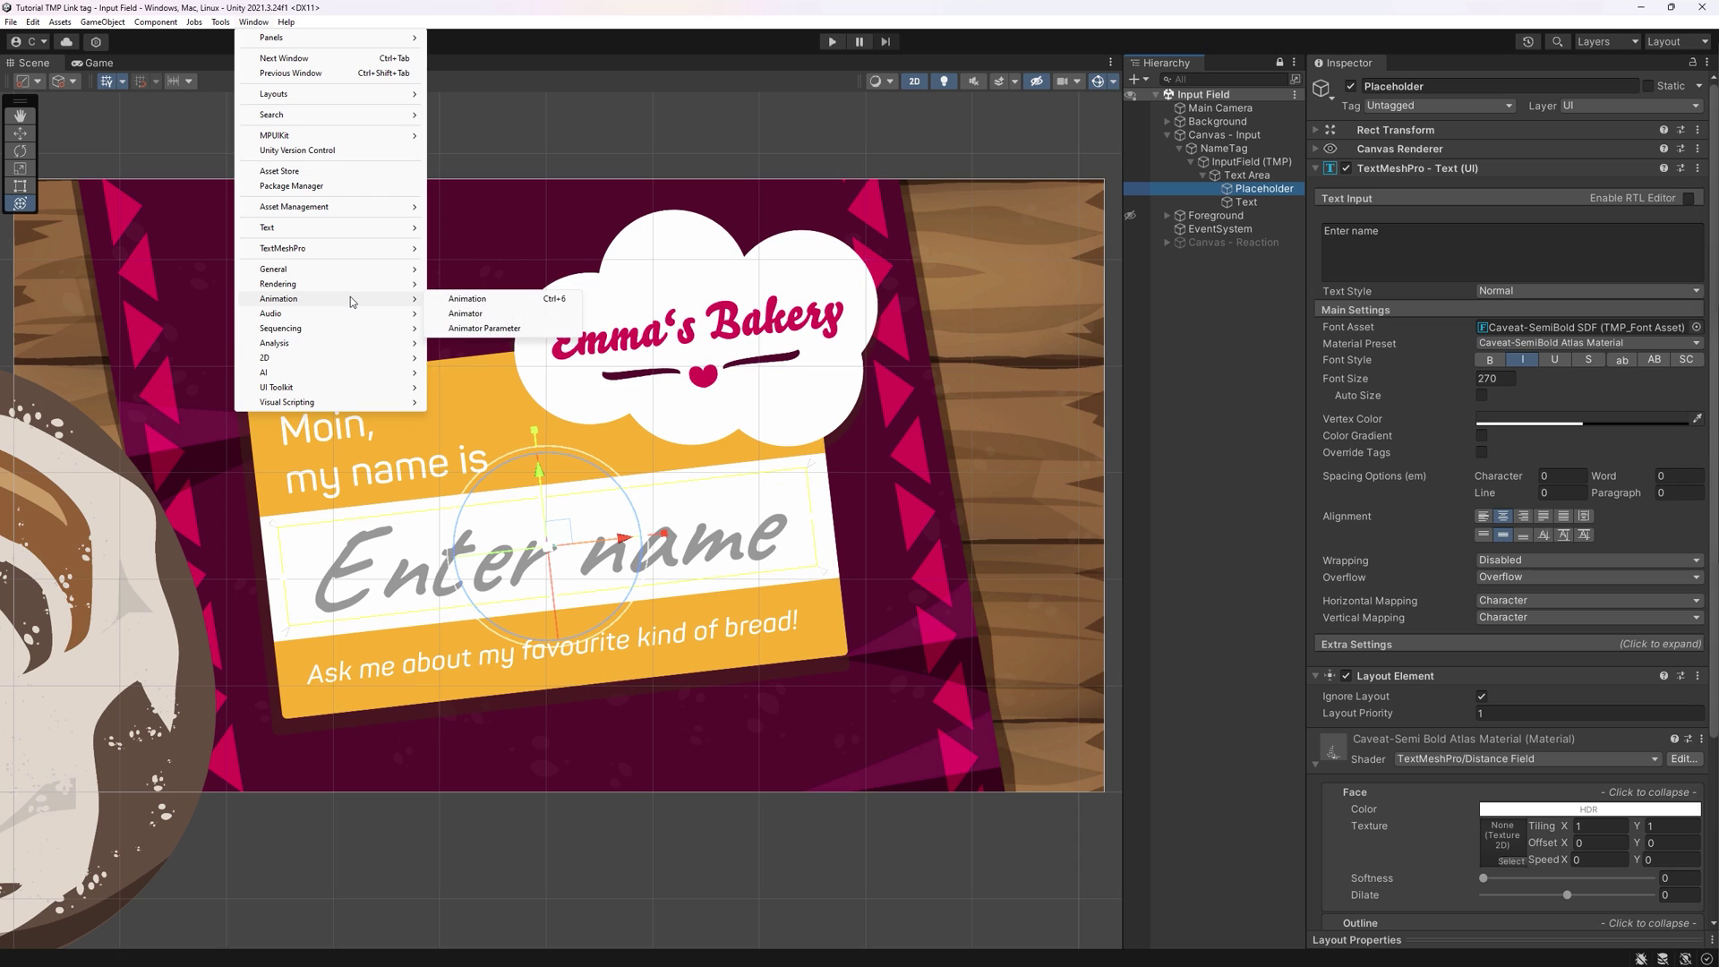
{"action": "left_click", "coordinate": [506, 302]}
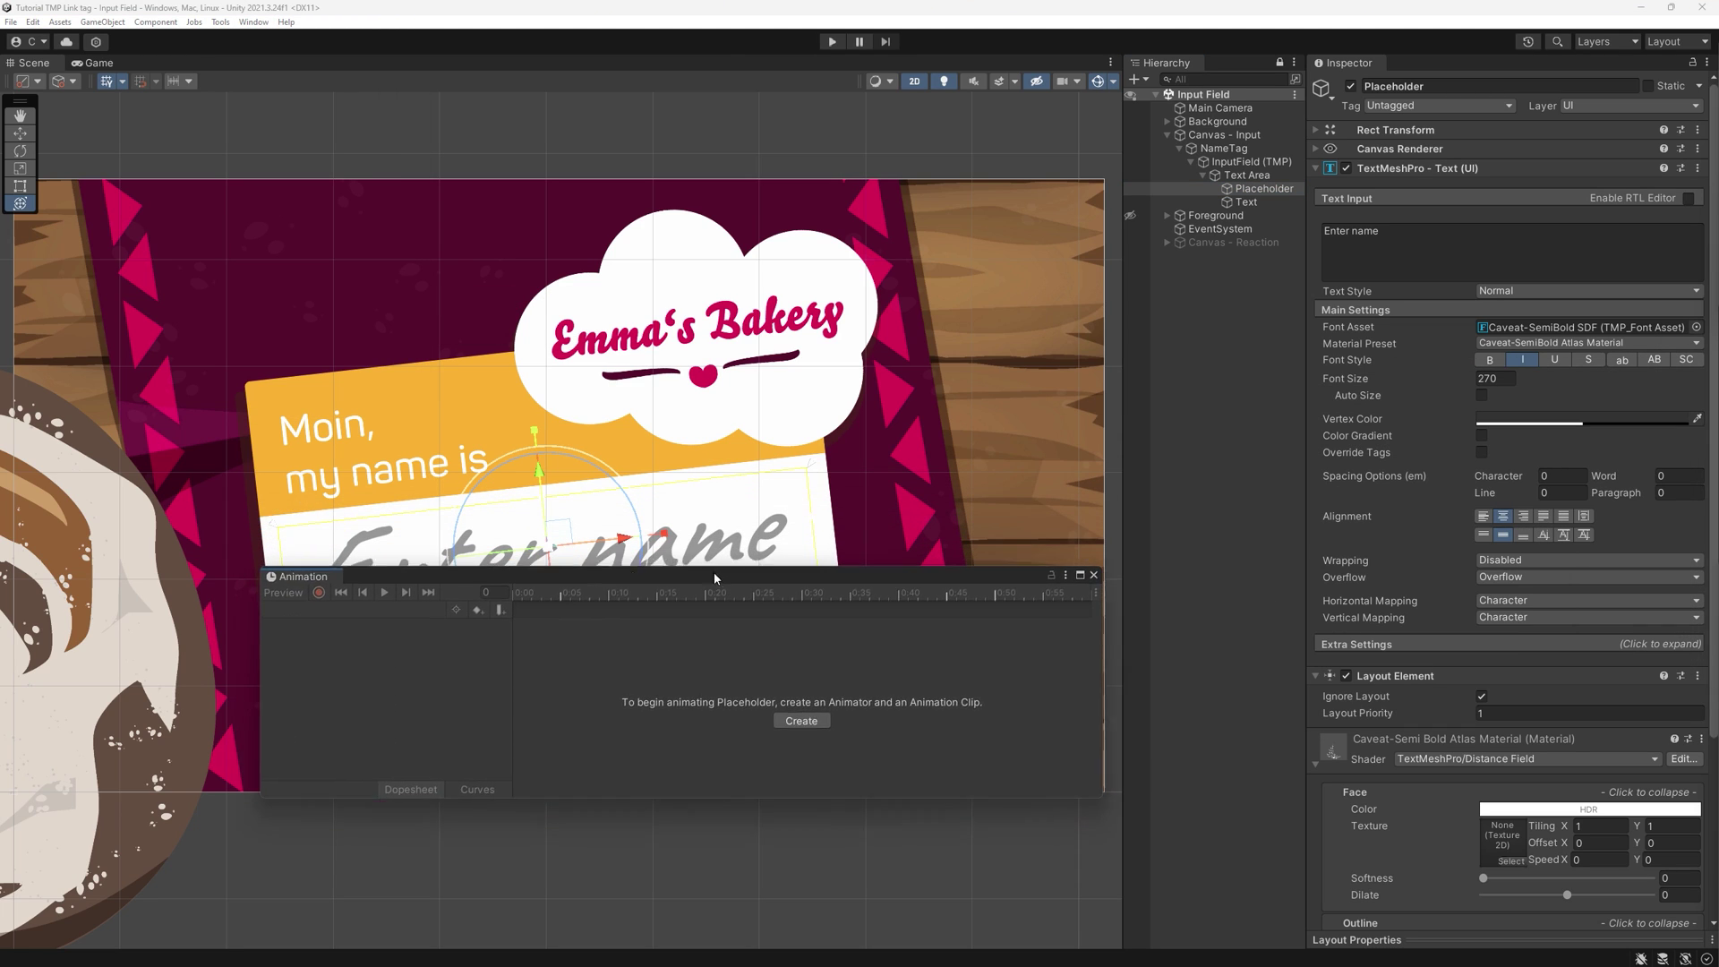
{"action": "left_click_drag", "start_coordinate": [712, 572], "coordinate": [689, 688]}
{"action": "left_click", "coordinate": [774, 845]}
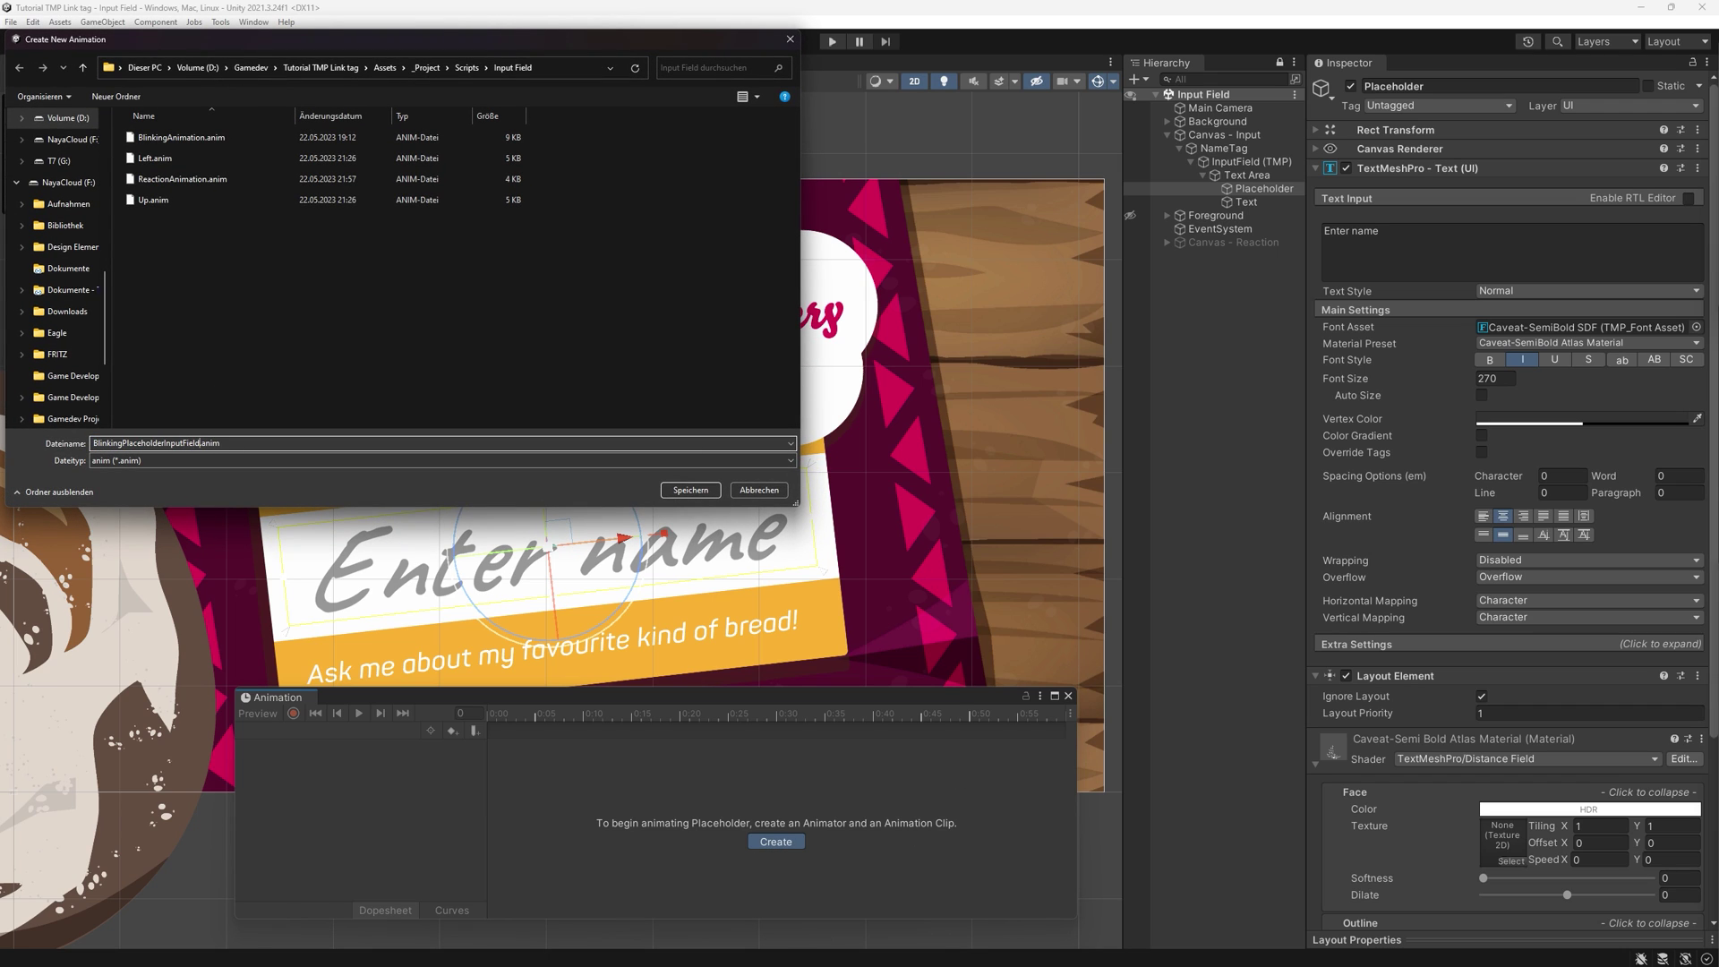
{"action": "left_click", "coordinate": [690, 490]}
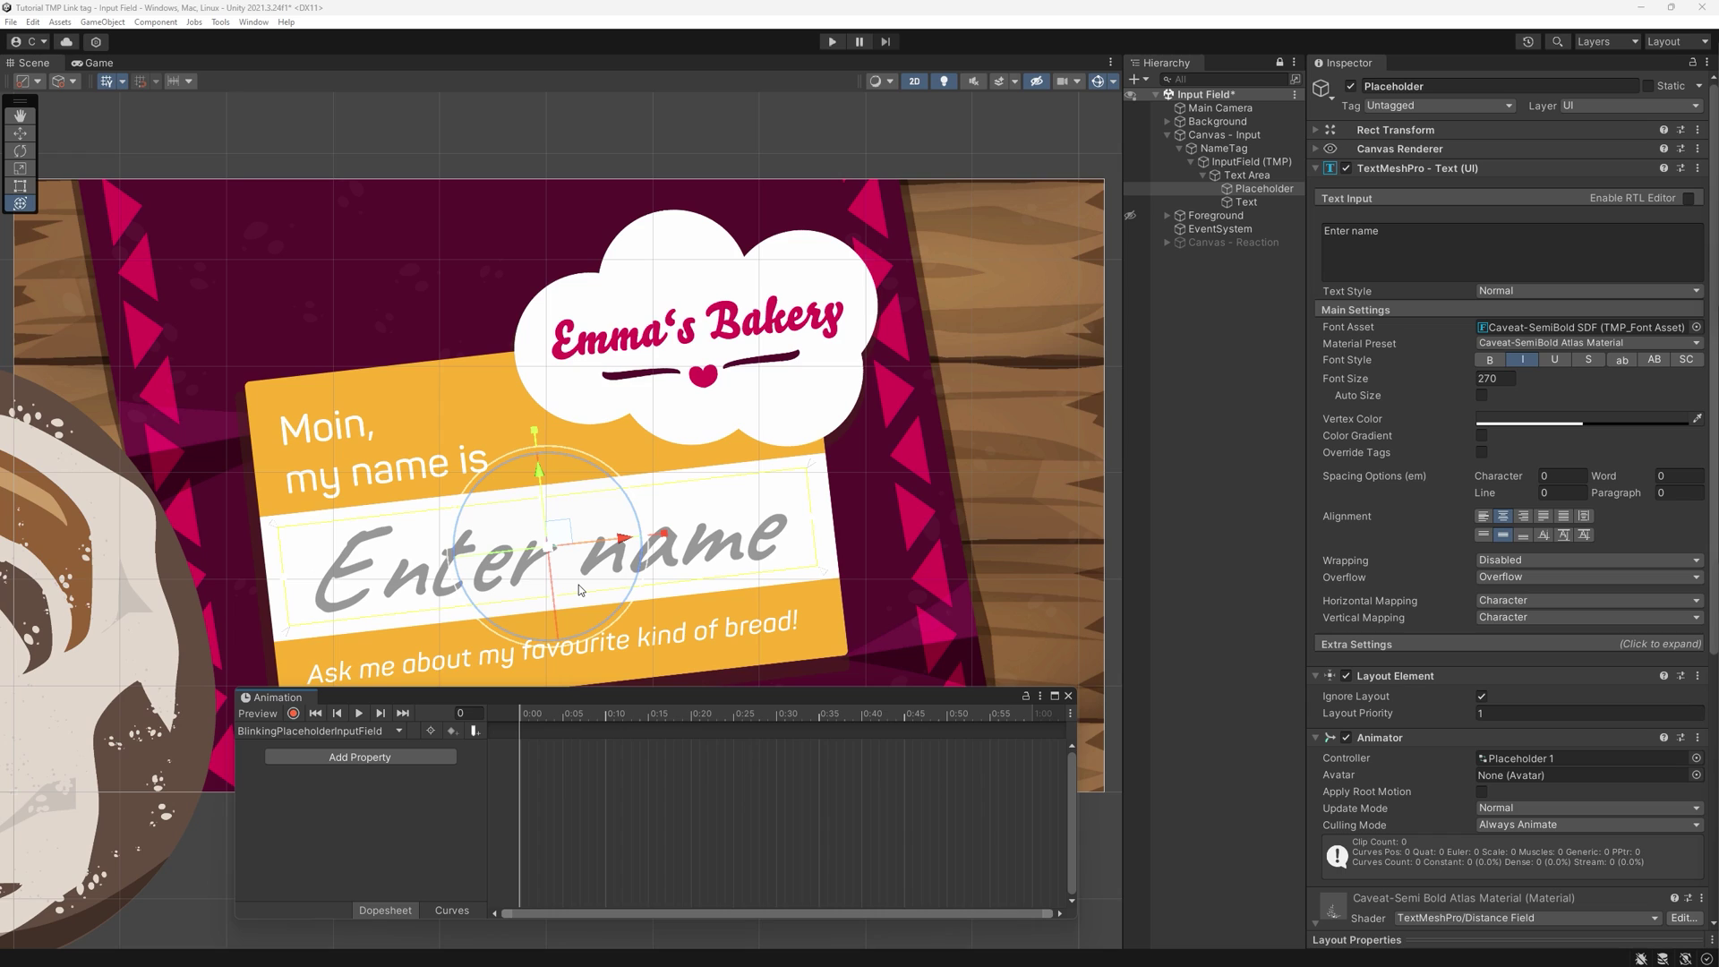
- Start recording and keyframe the Placeholder's dark grey Vertex Color at 0:00
{"action": "left_click", "coordinate": [293, 713]}
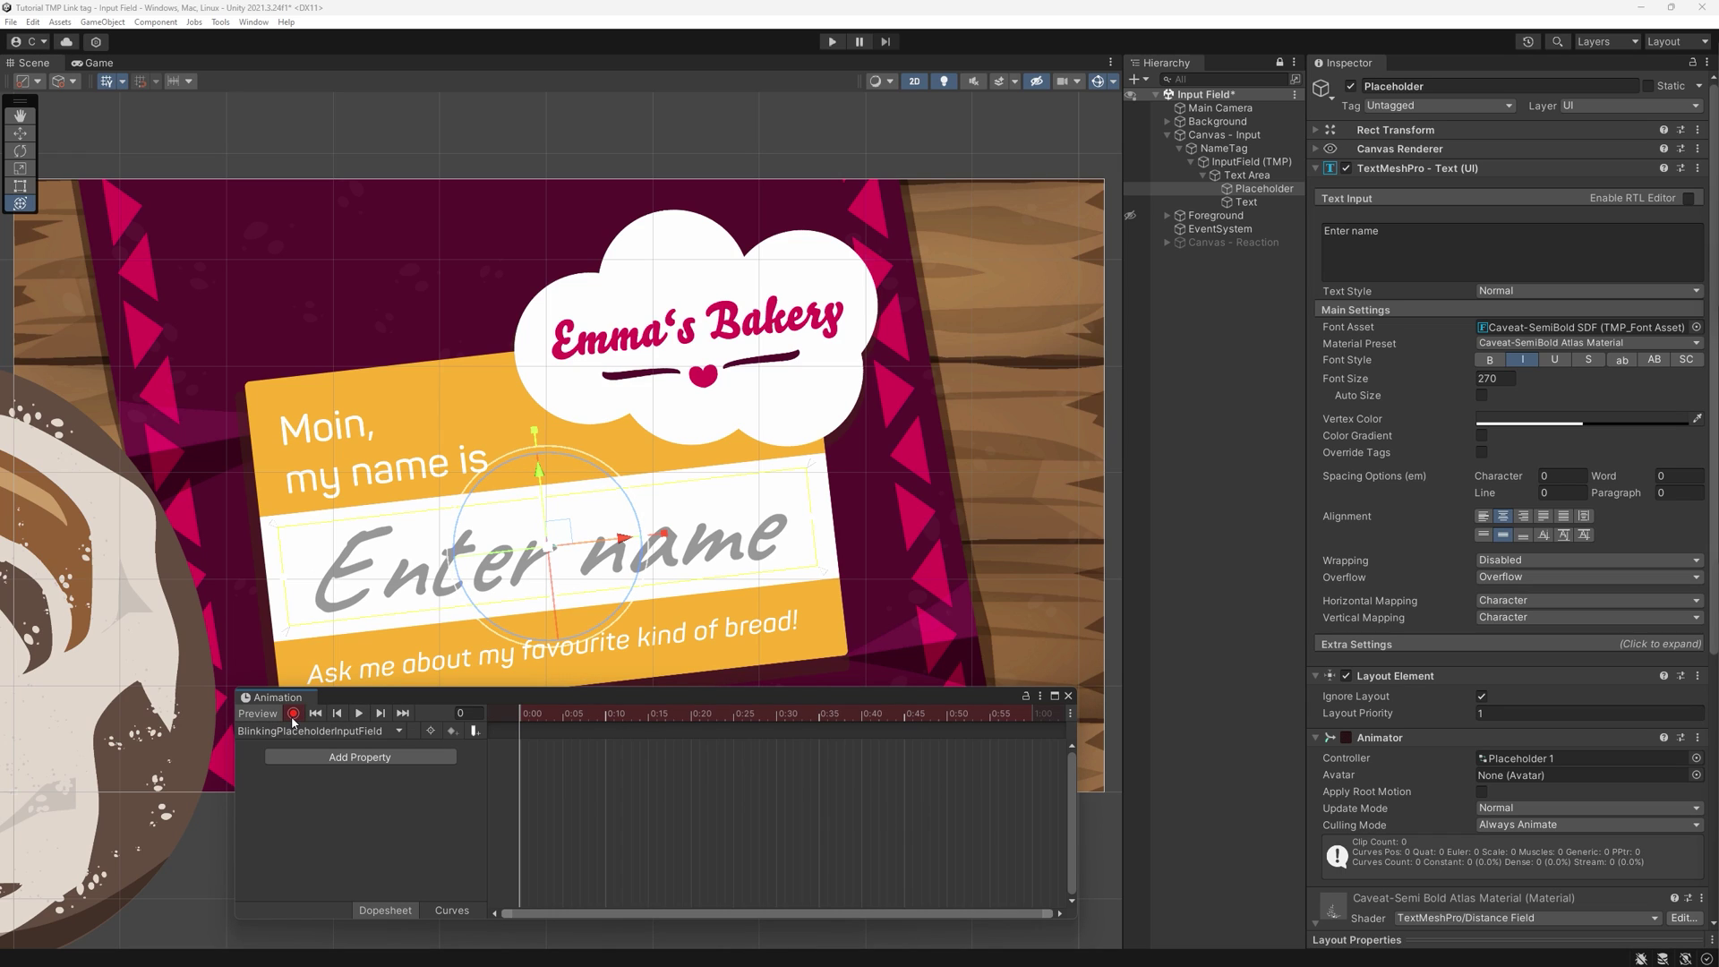
{"action": "right_click", "coordinate": [1344, 424]}
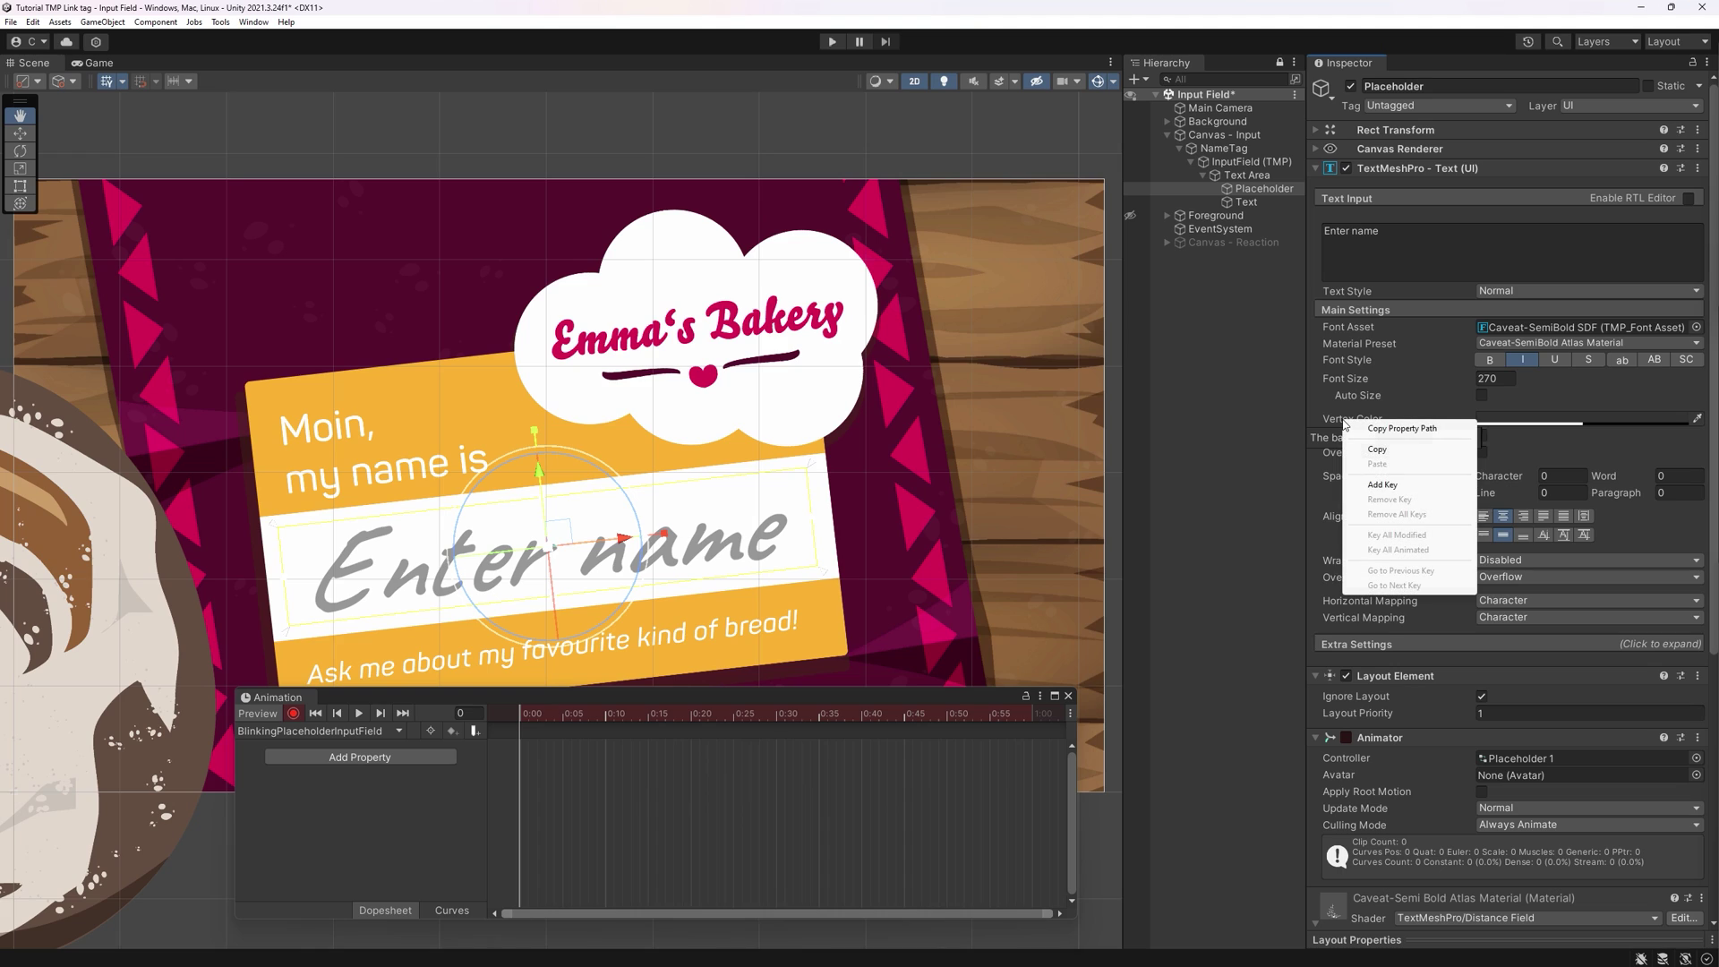
{"action": "left_click", "coordinate": [1382, 484]}
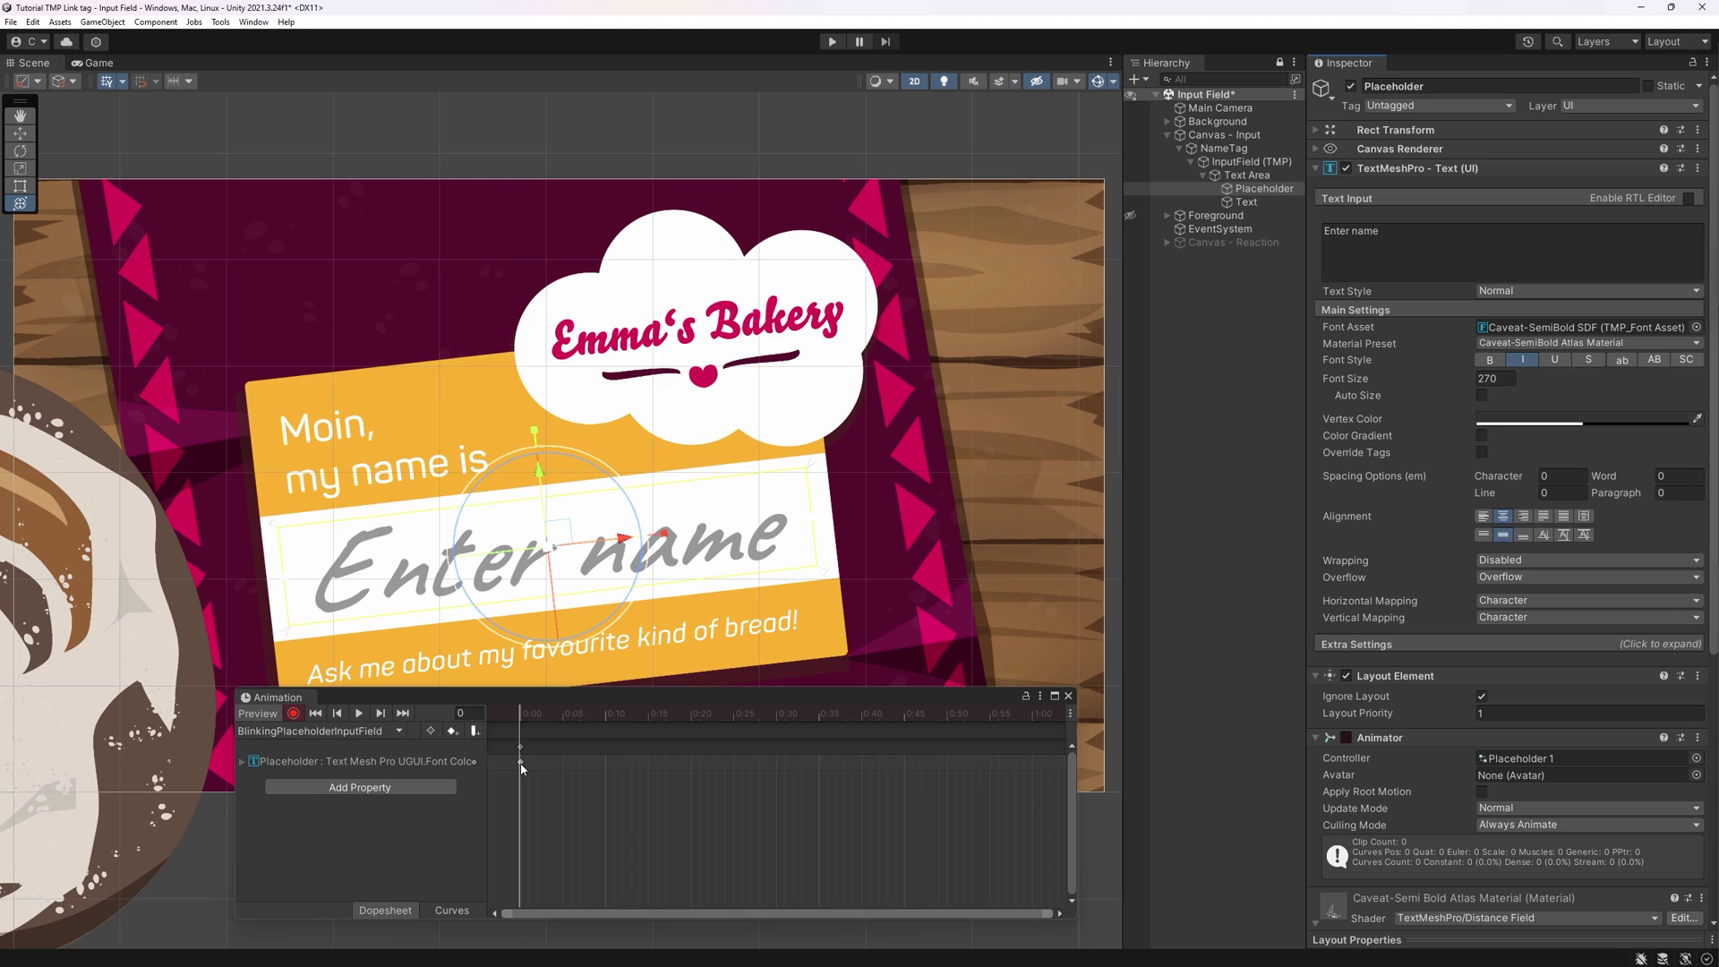
{"action": "left_click", "coordinate": [521, 763]}
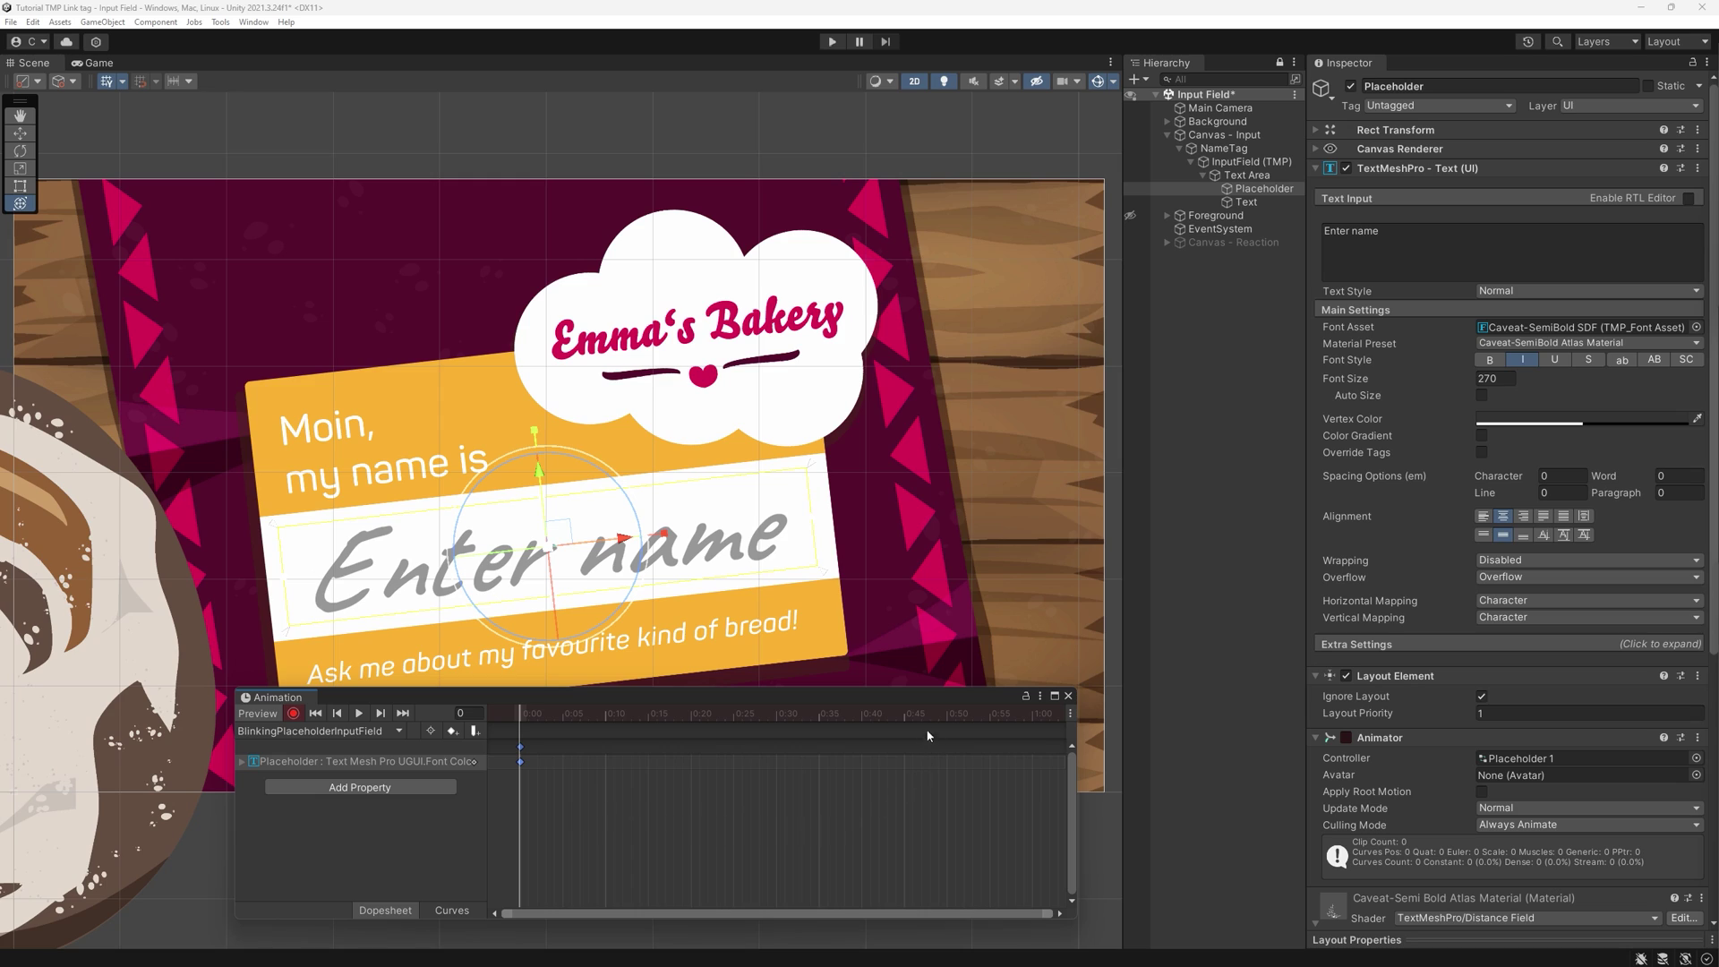
- Key a lighter grey 7E7E7E at 0:45, repeat the dark colour at 1:30, then play the animation
{"action": "left_click", "coordinate": [904, 716]}
{"action": "left_click", "coordinate": [1528, 423]}
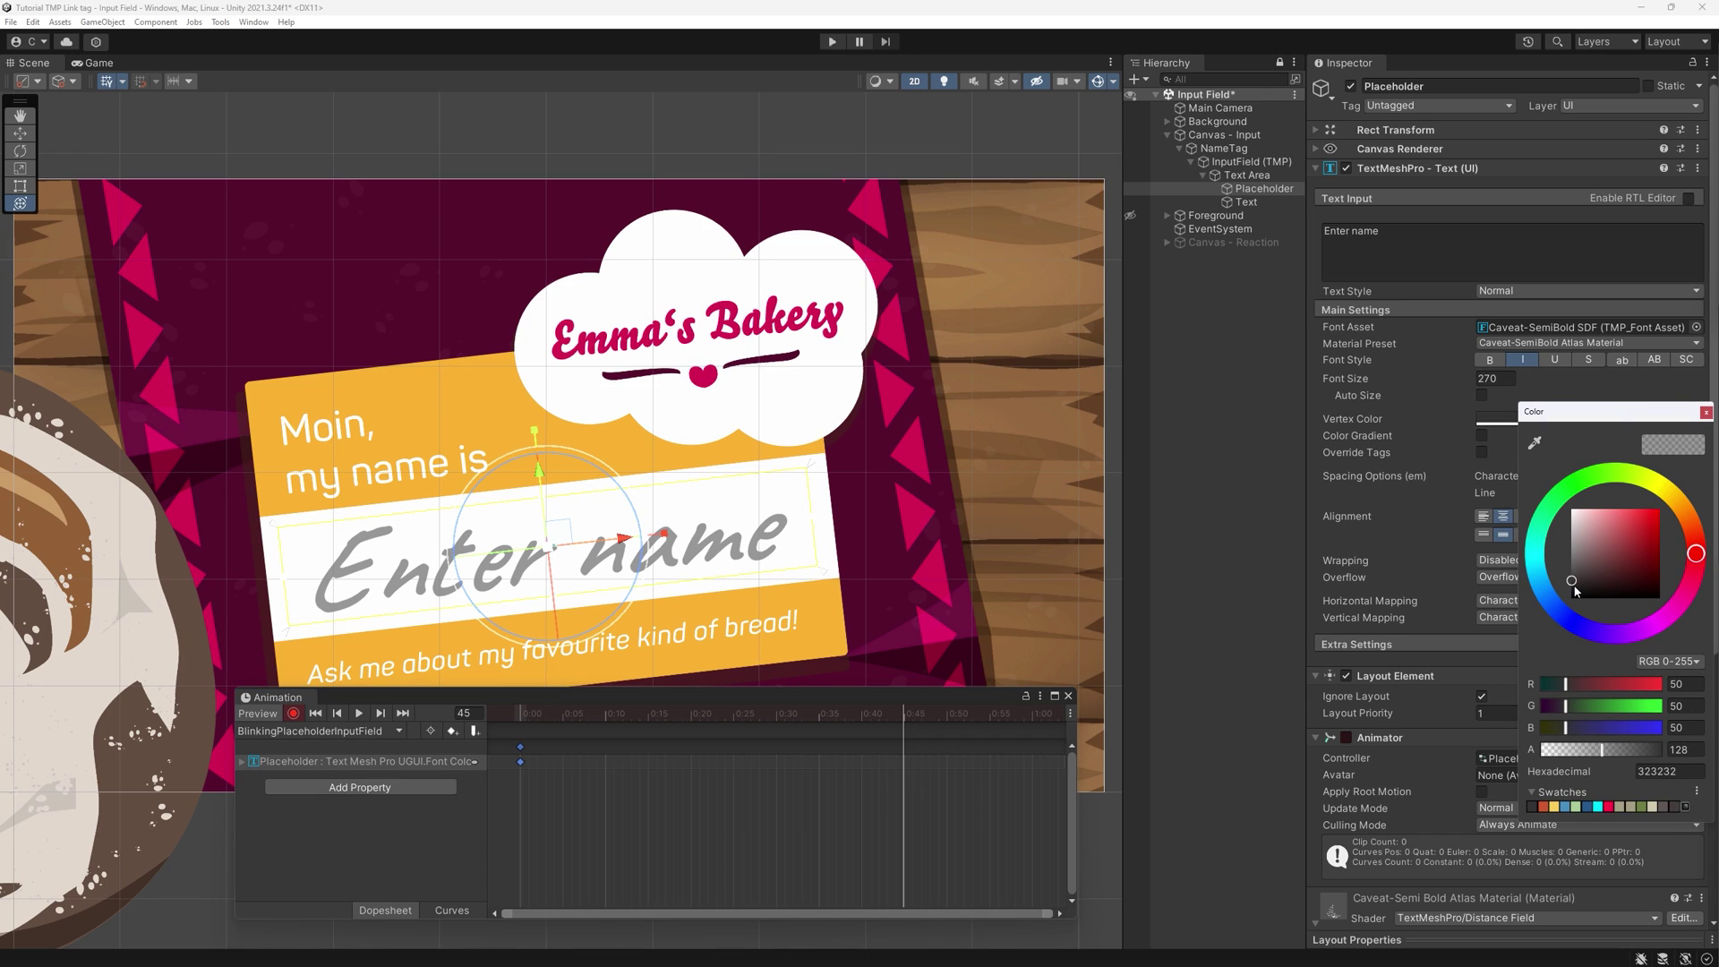
{"action": "left_click_drag", "start_coordinate": [1575, 588], "coordinate": [1572, 559]}
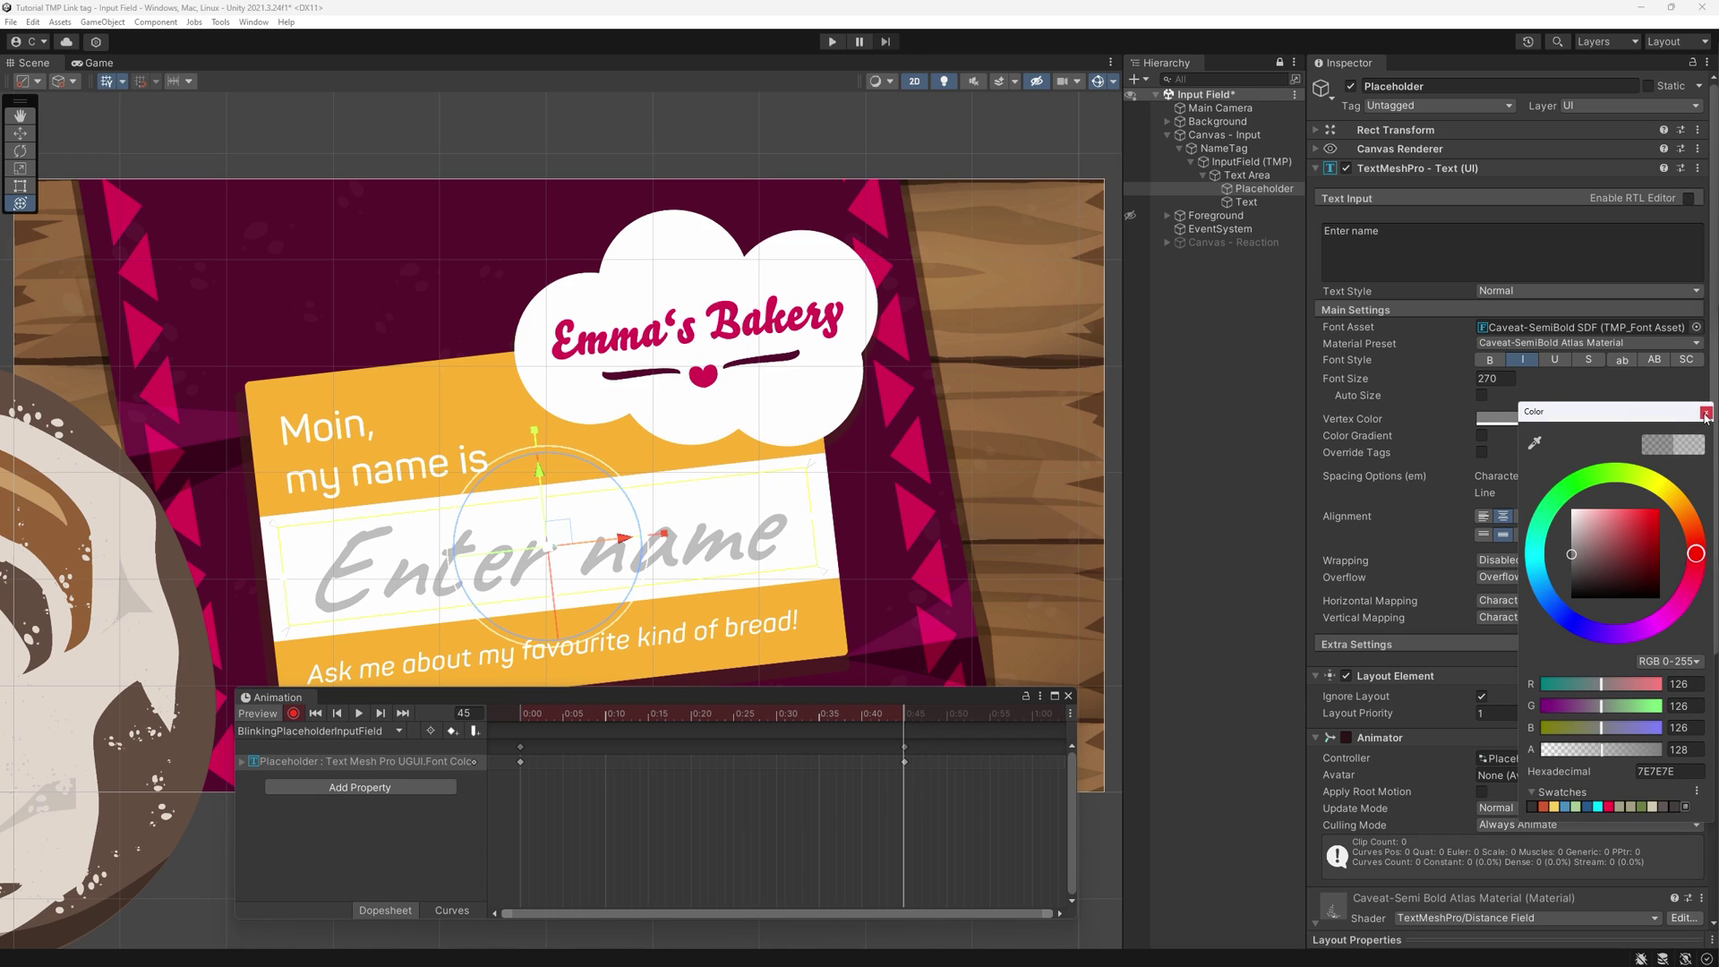
{"action": "left_click", "coordinate": [1705, 412]}
{"action": "scroll", "coordinate": [749, 775], "scroll_direction": "down", "scroll_amount": 5}
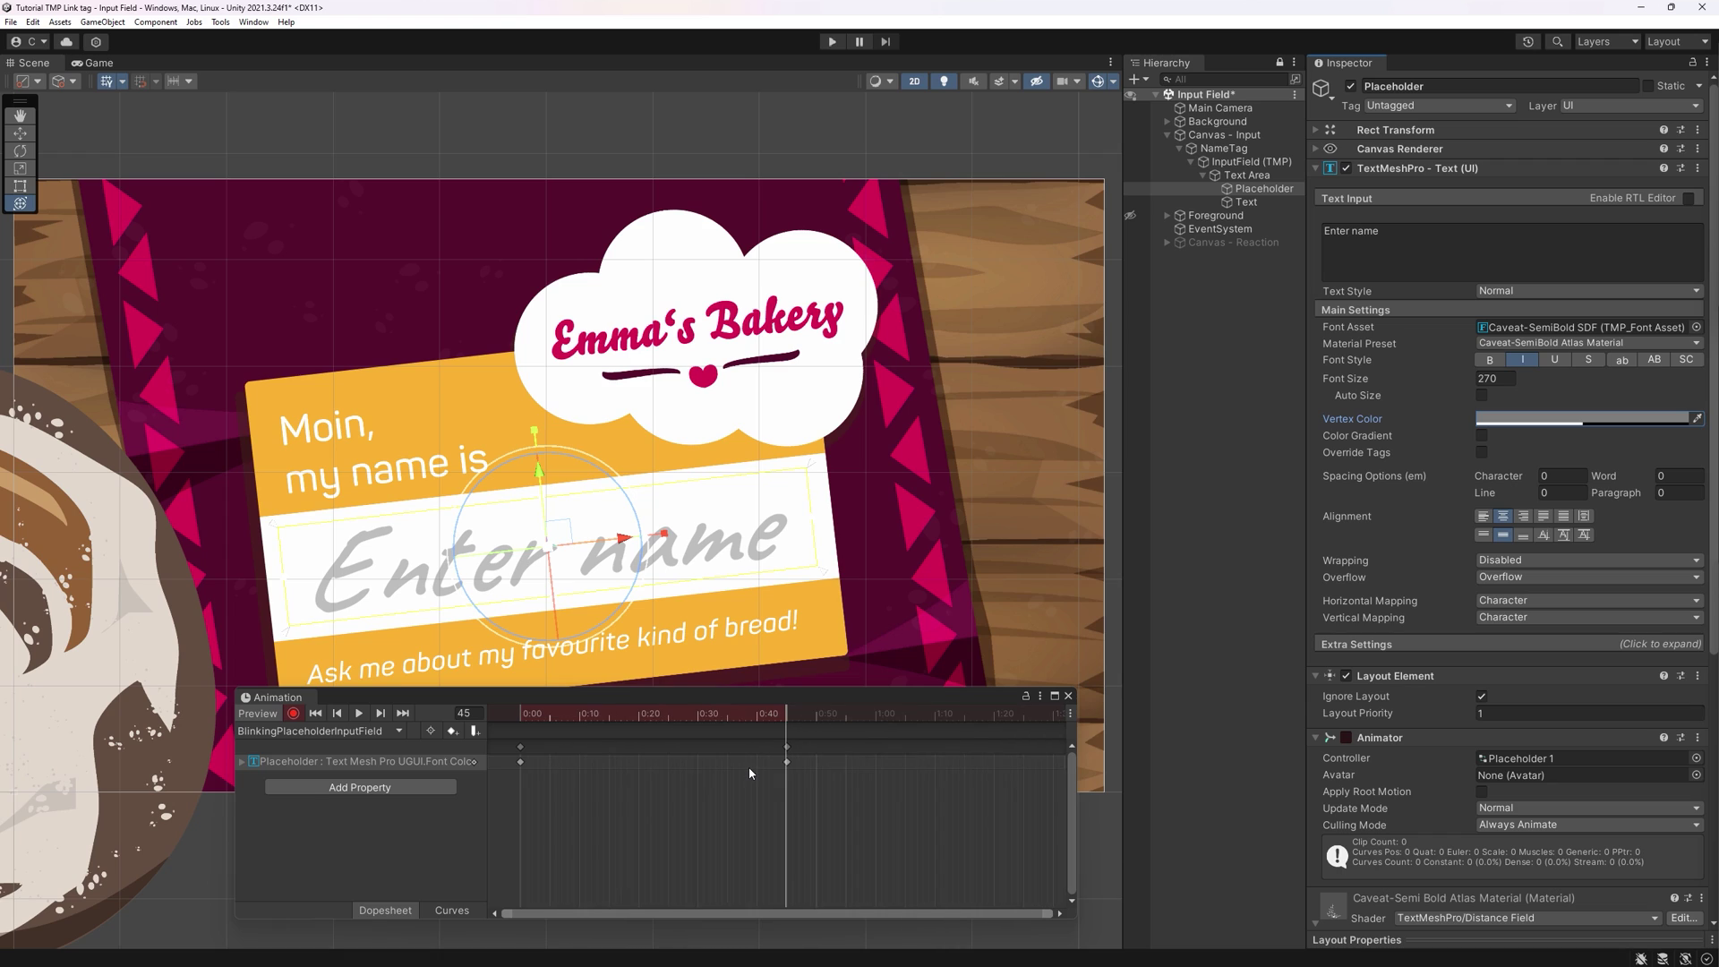
{"action": "left_click", "coordinate": [869, 719]}
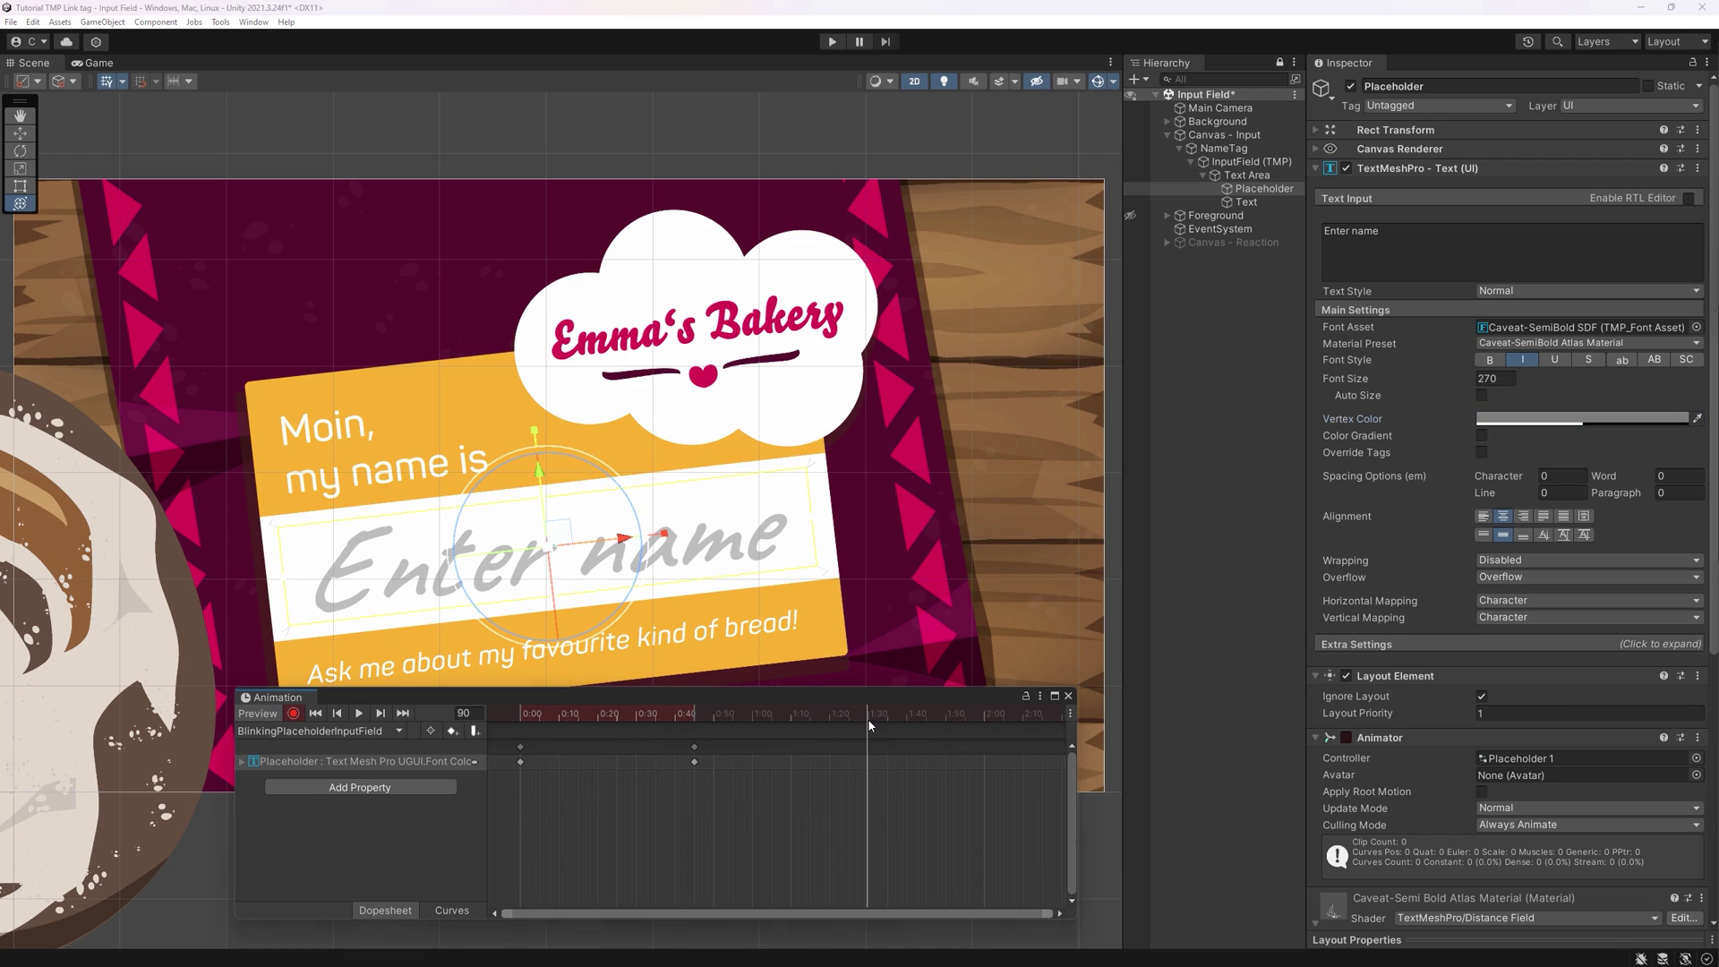
{"action": "key", "text": "k"}
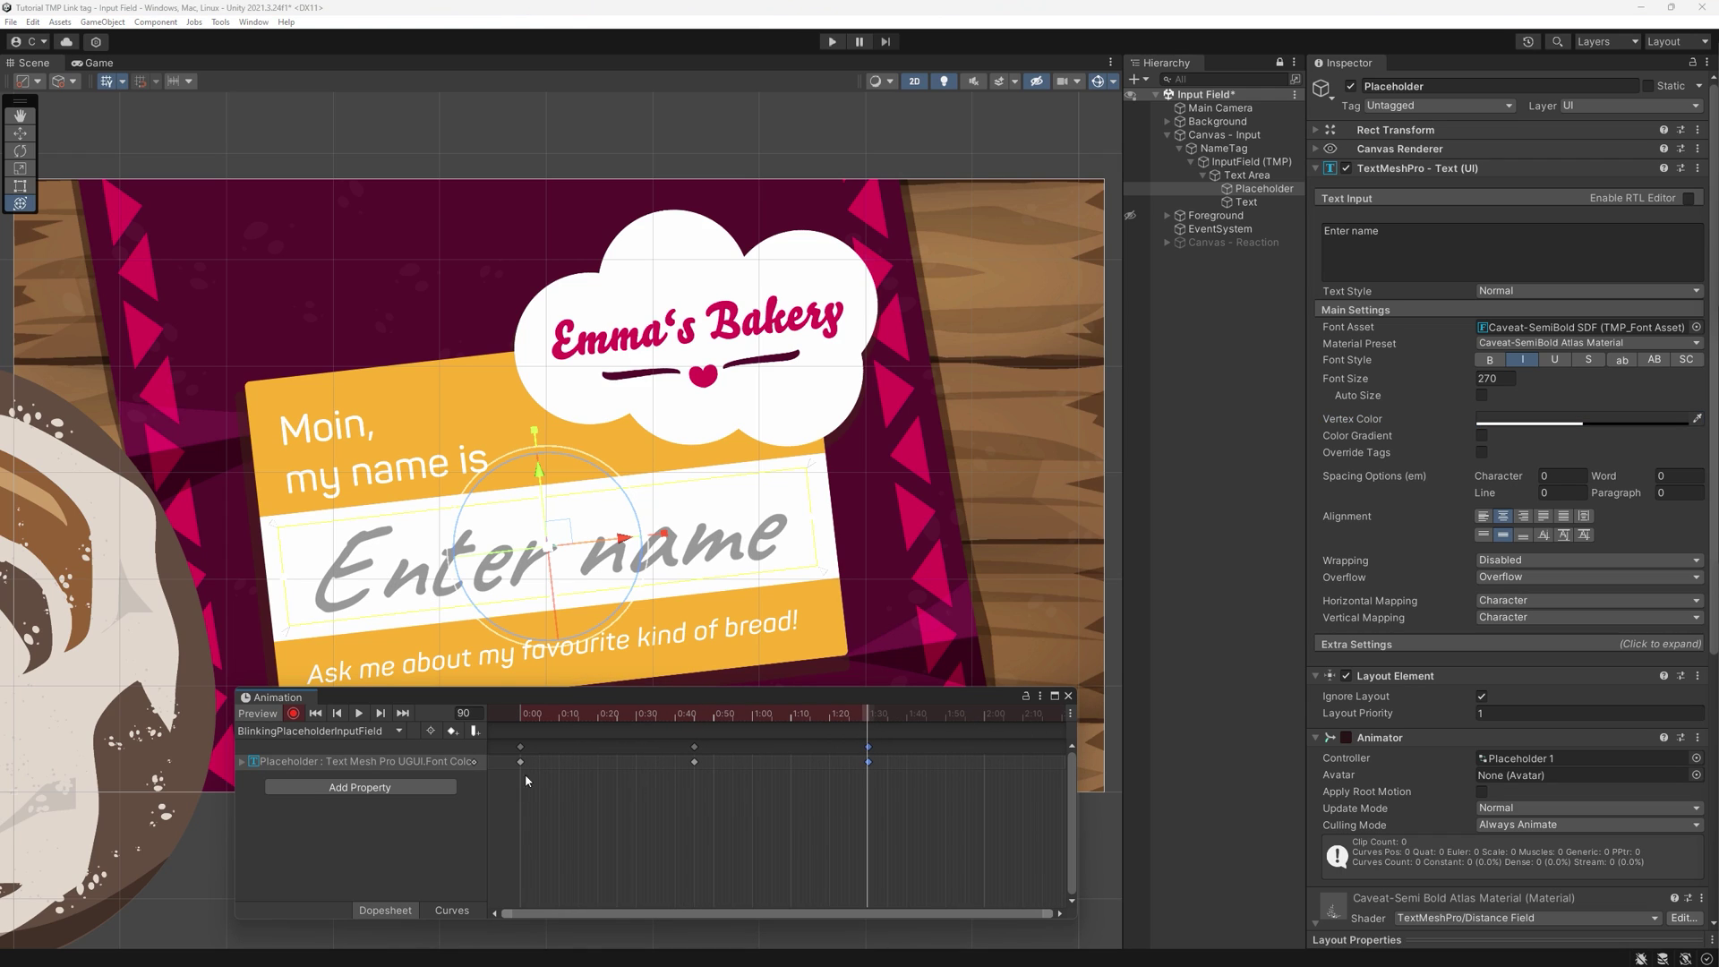
{"action": "left_click", "coordinate": [358, 713]}
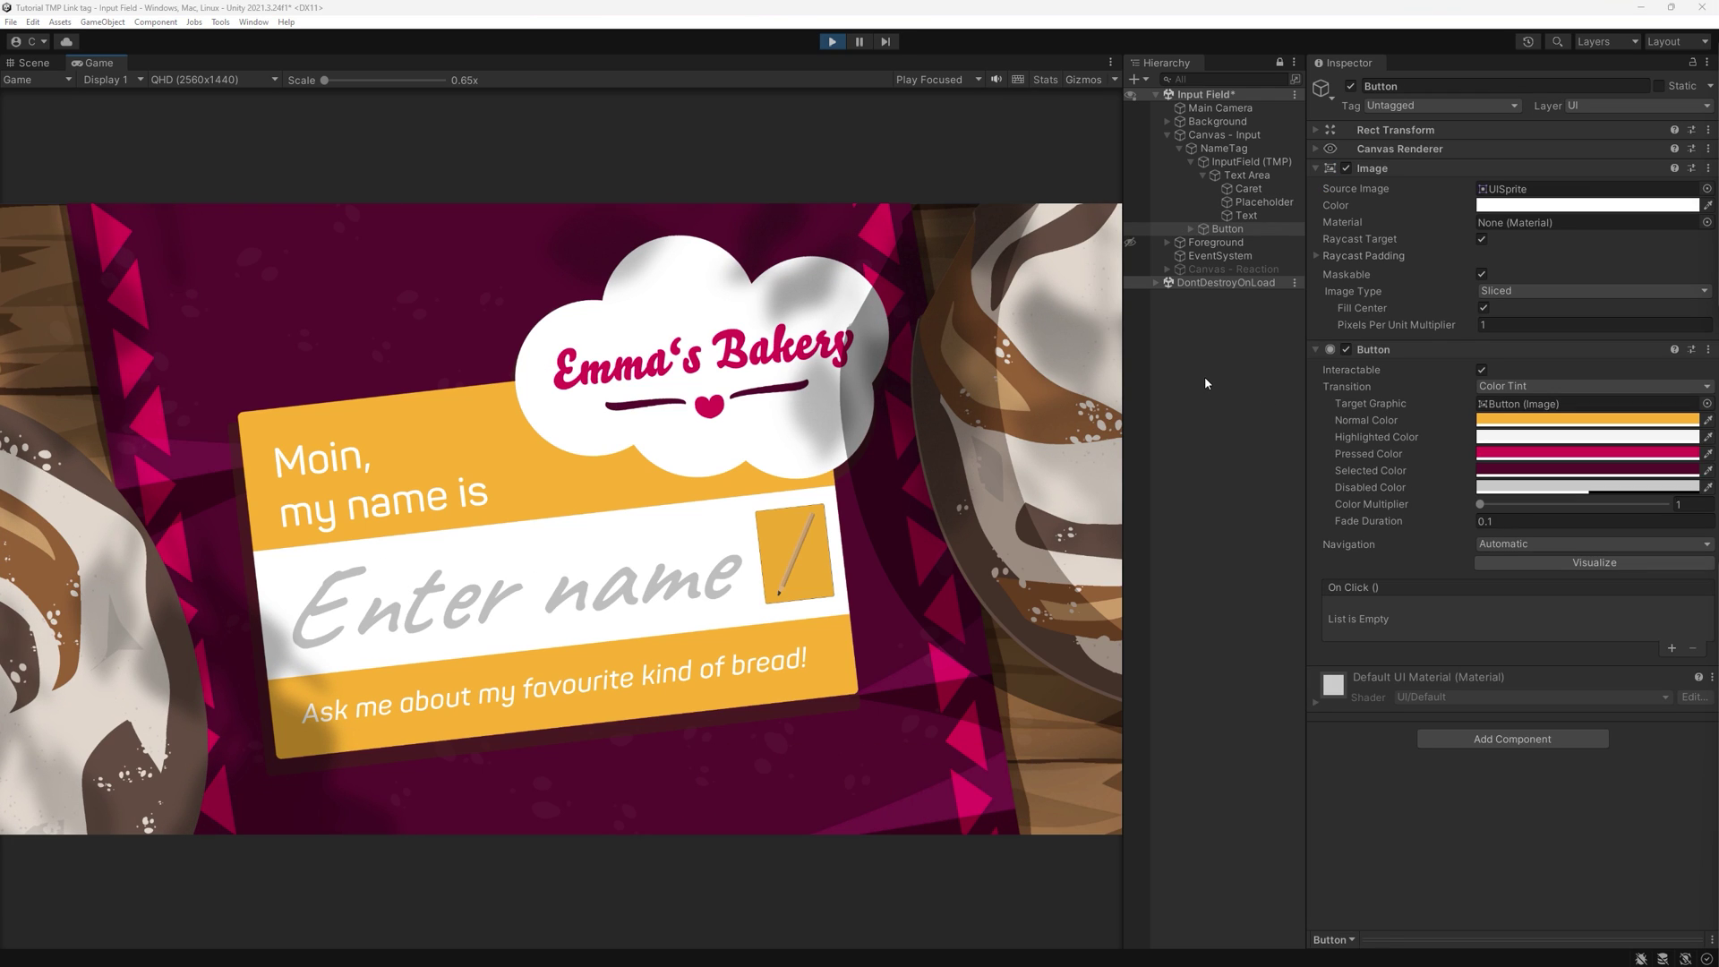
- In play mode, enter Ella in the name field and press the pencil button
{"action": "left_click", "coordinate": [629, 582]}
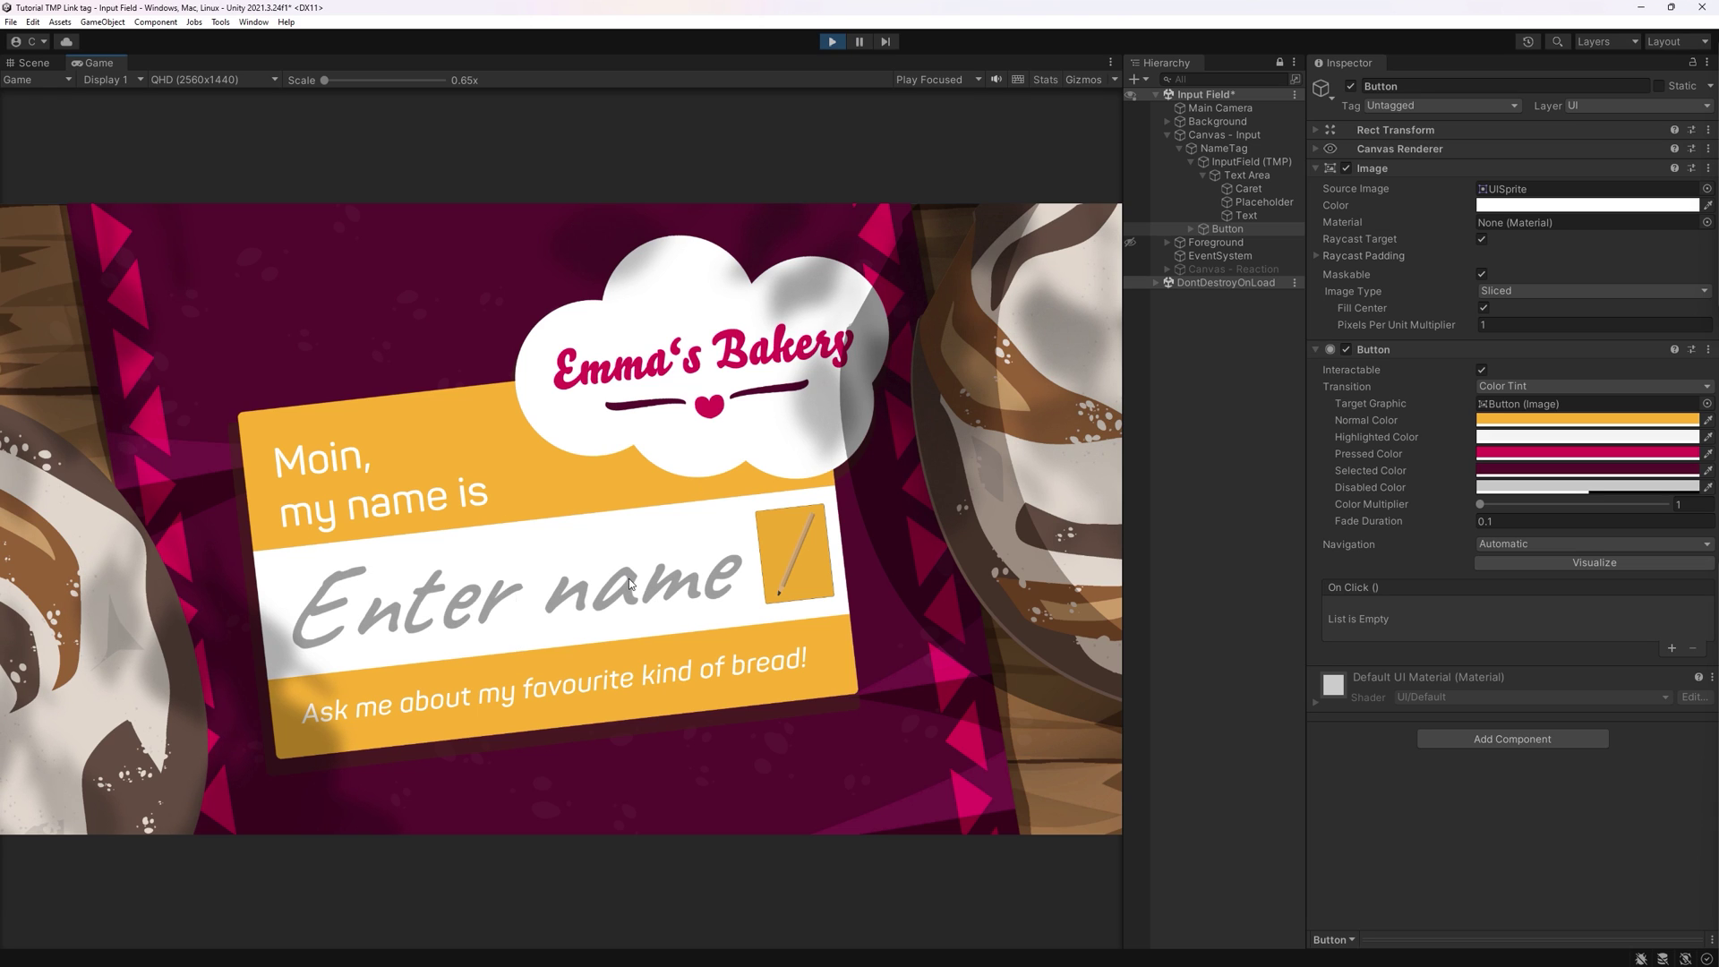
{"action": "type", "text": "Ella"}
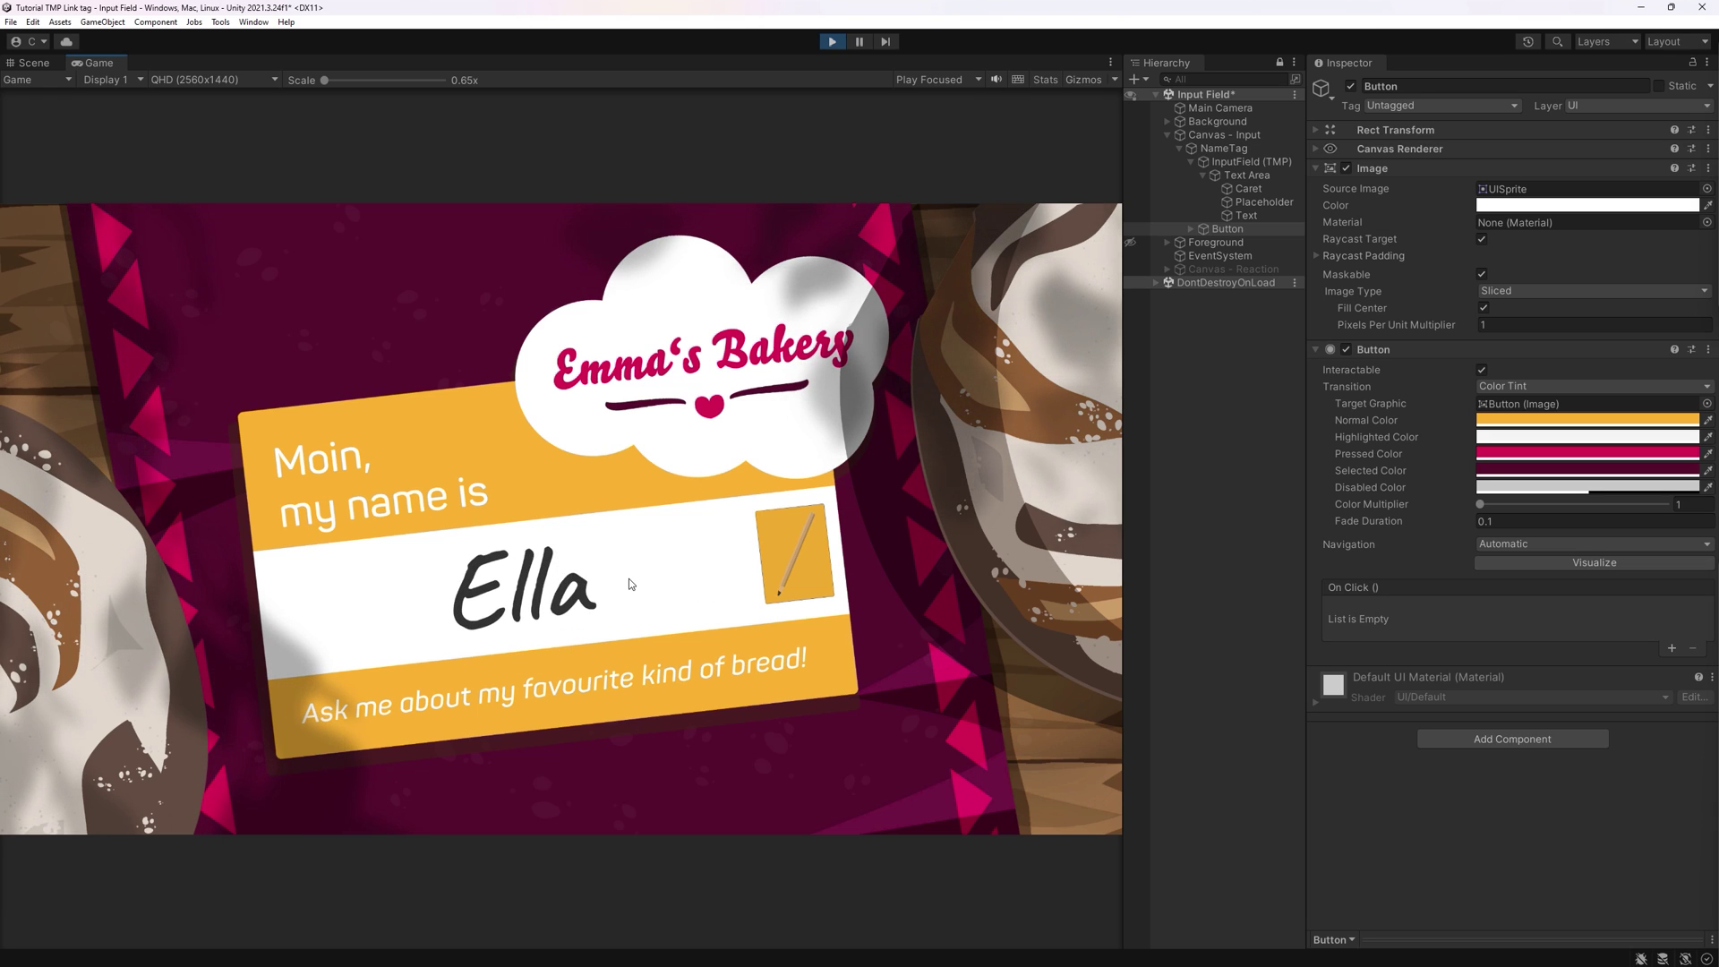
{"action": "left_click", "coordinate": [797, 561]}
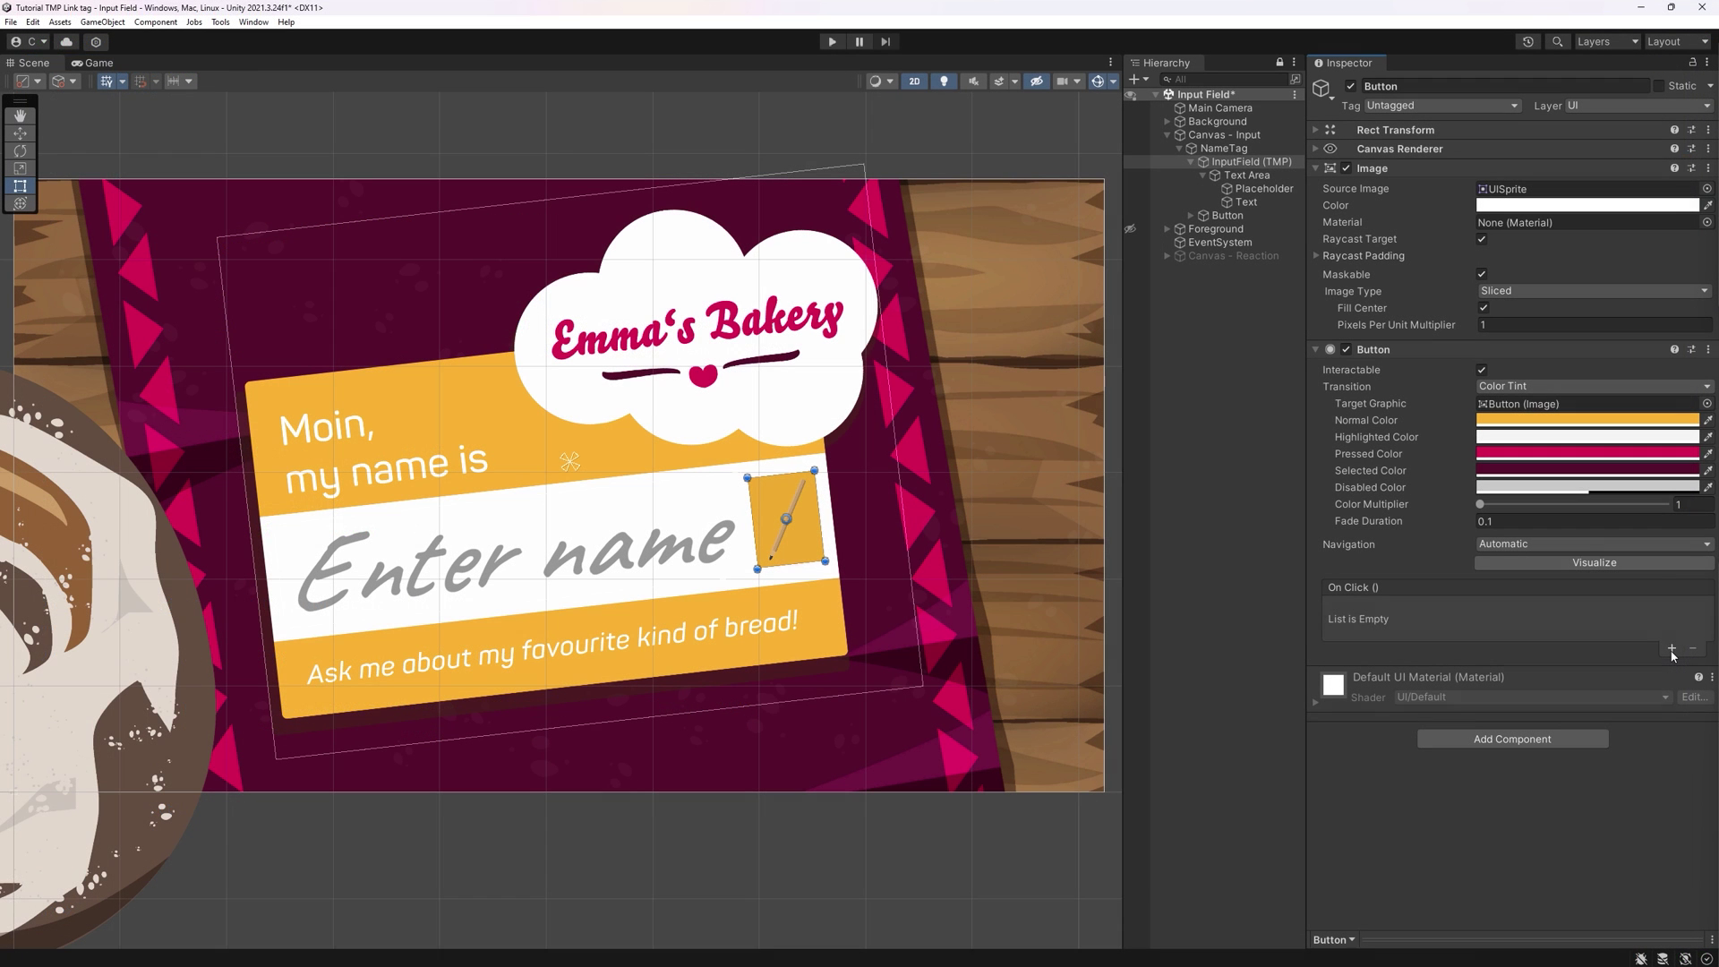
- Add an On Click action calling InputFieldGrabber.HandOverInputValue on InputField (TMP), then type Christina
{"action": "left_click", "coordinate": [1671, 628]}
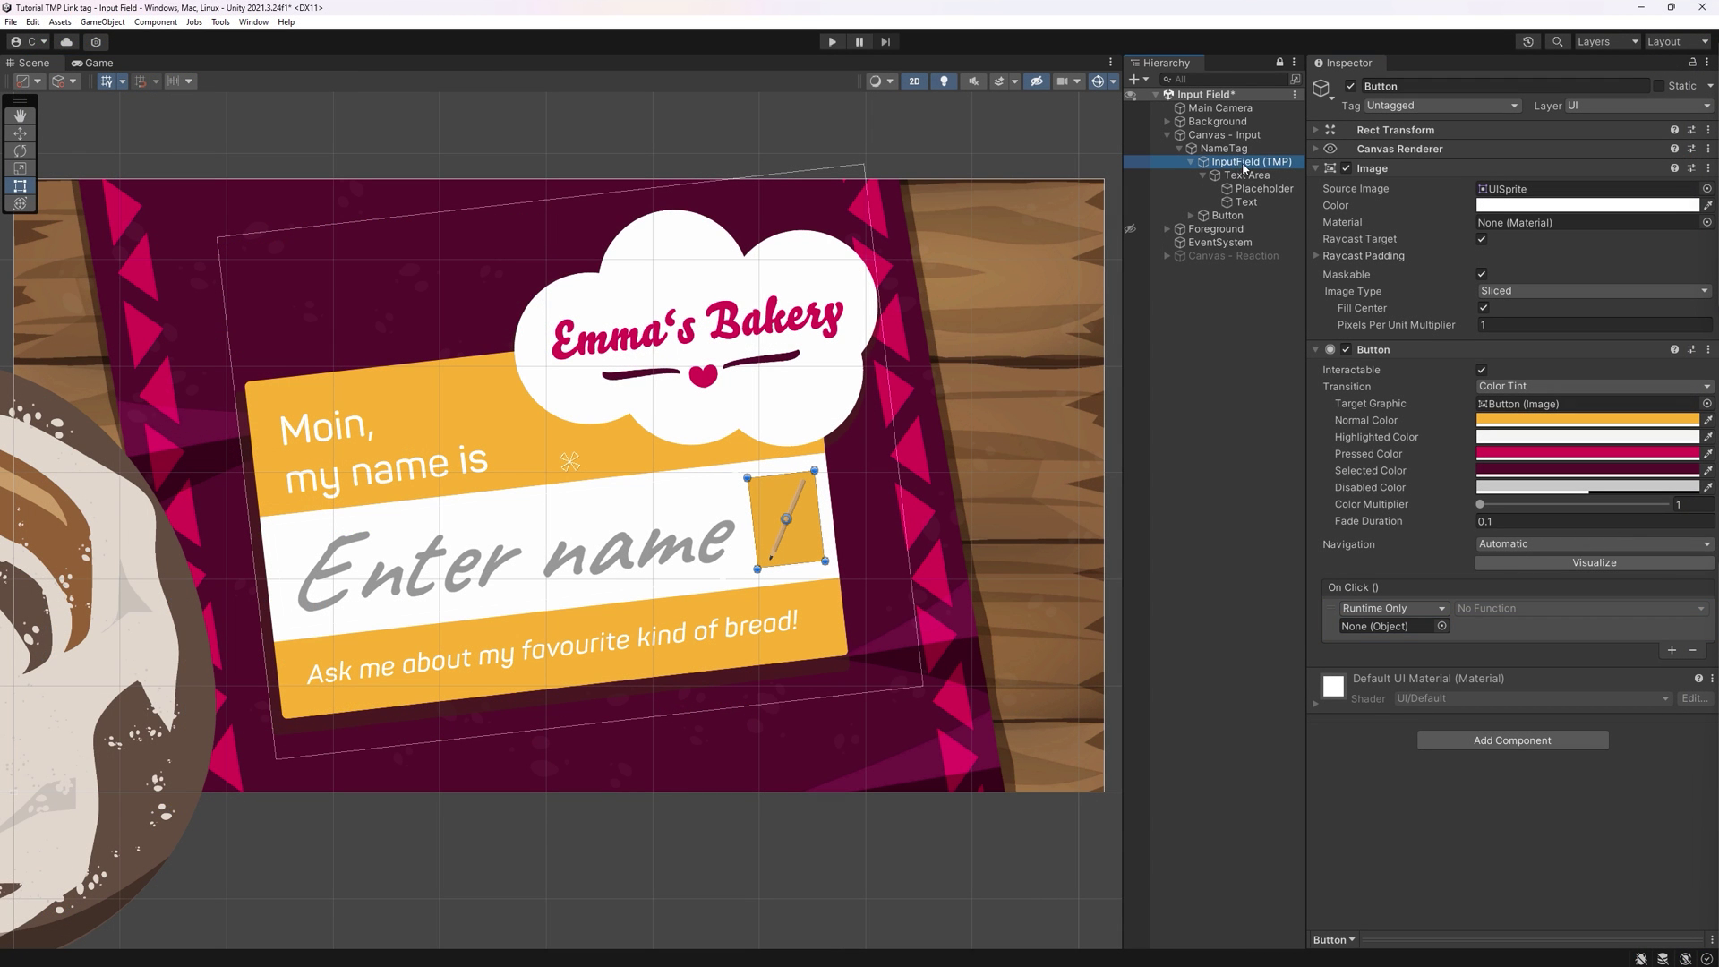
{"action": "left_click_drag", "start_coordinate": [1242, 168], "coordinate": [1390, 628]}
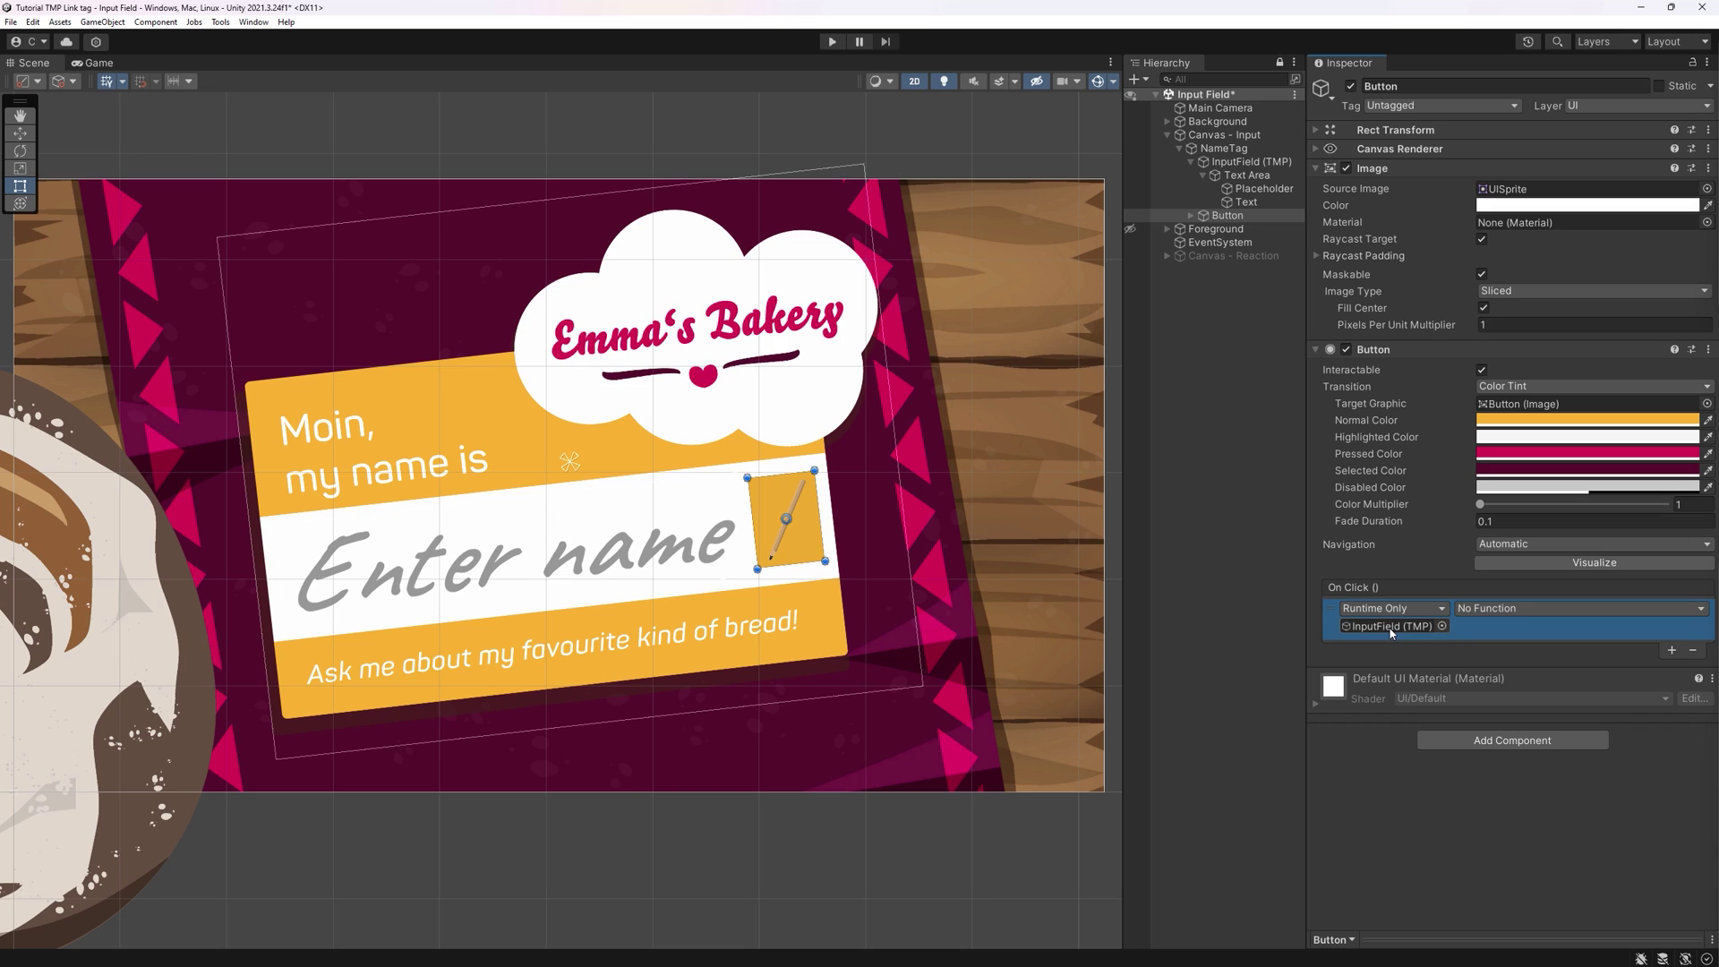
{"action": "left_click", "coordinate": [1475, 609]}
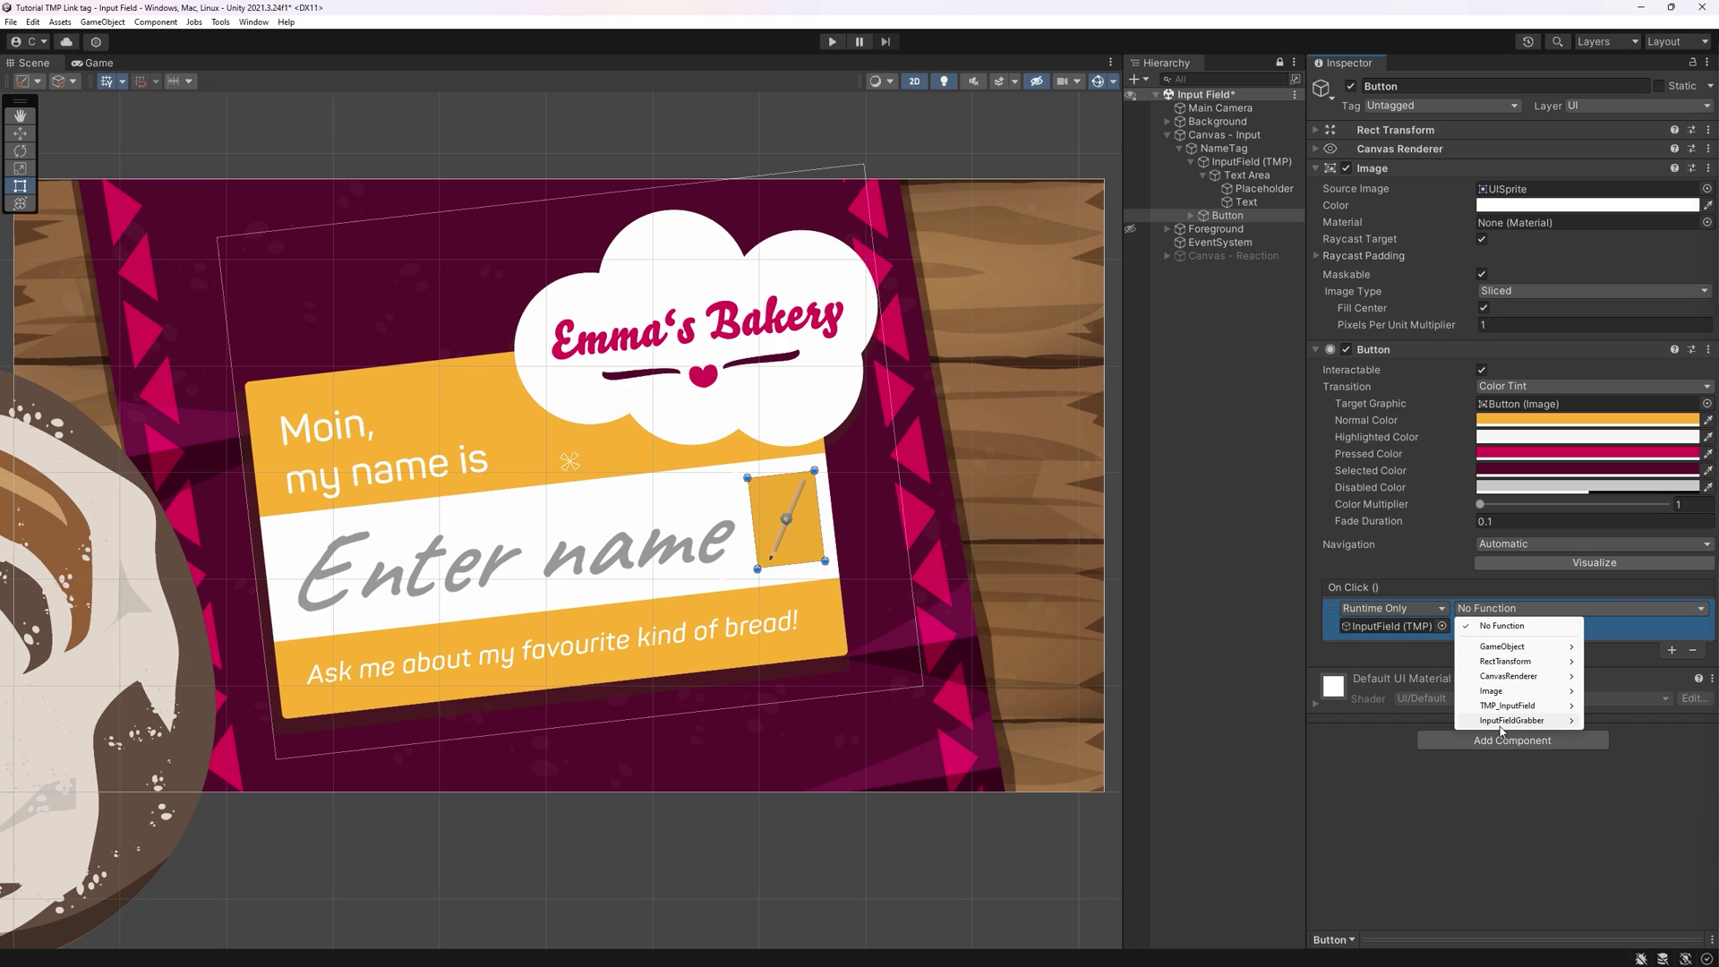
{"action": "mouse_move", "coordinate": [1502, 727]}
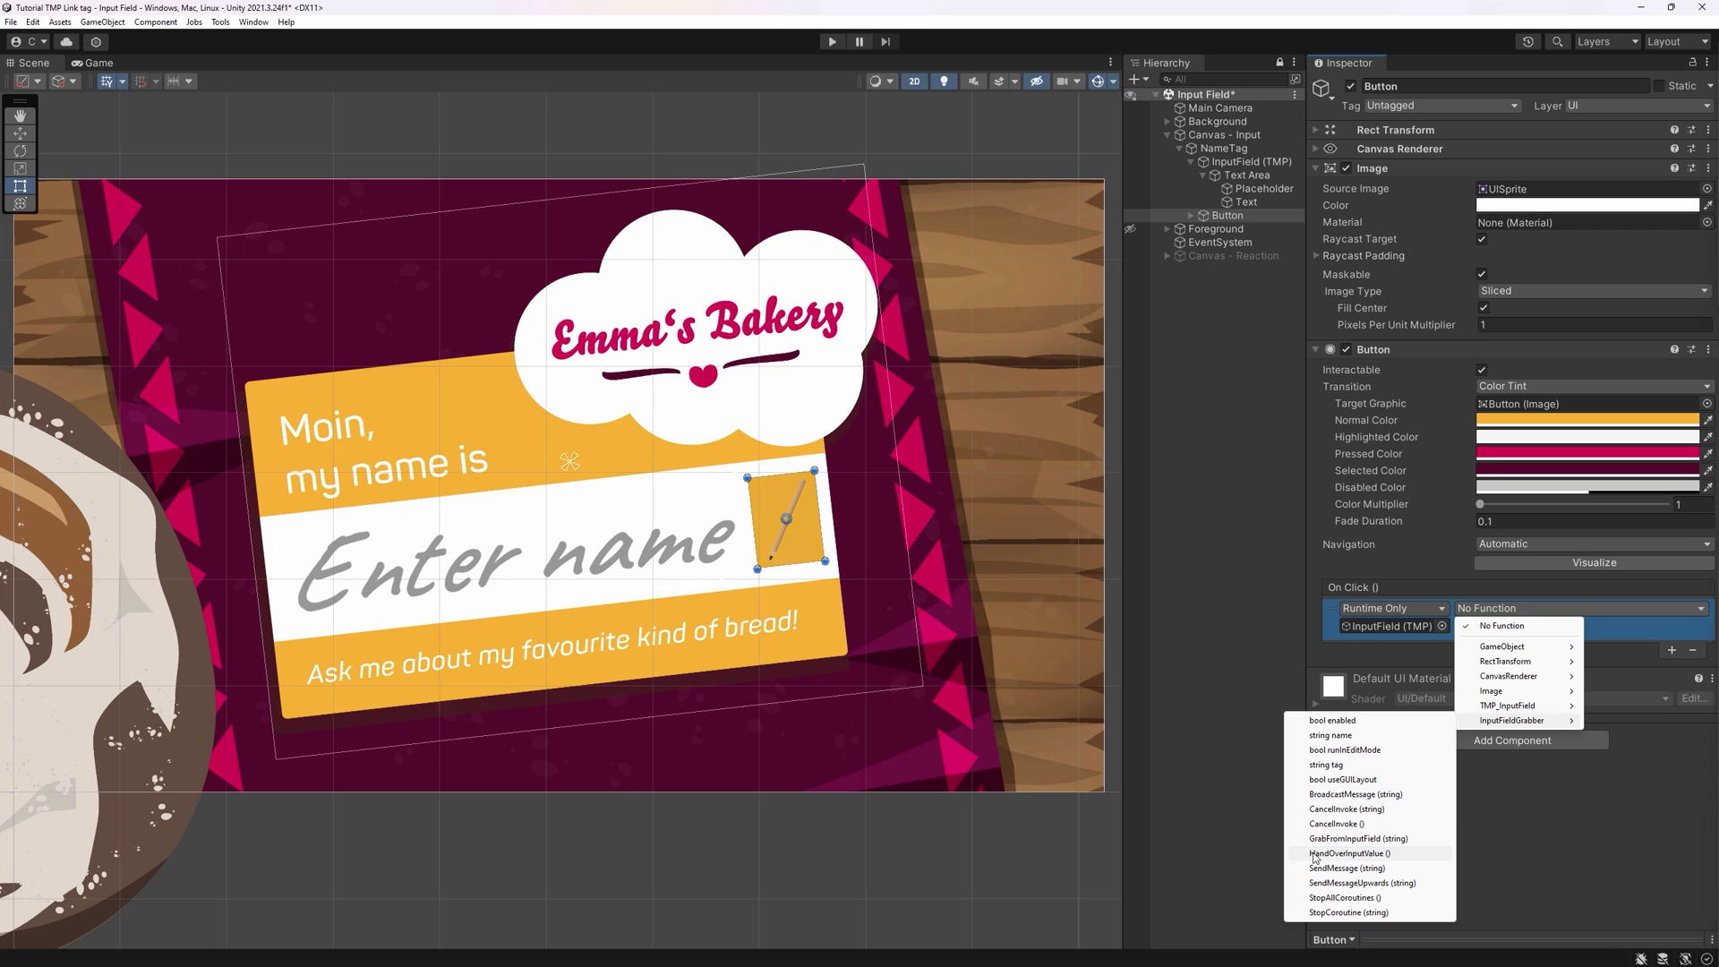
{"action": "left_click", "coordinate": [1392, 854]}
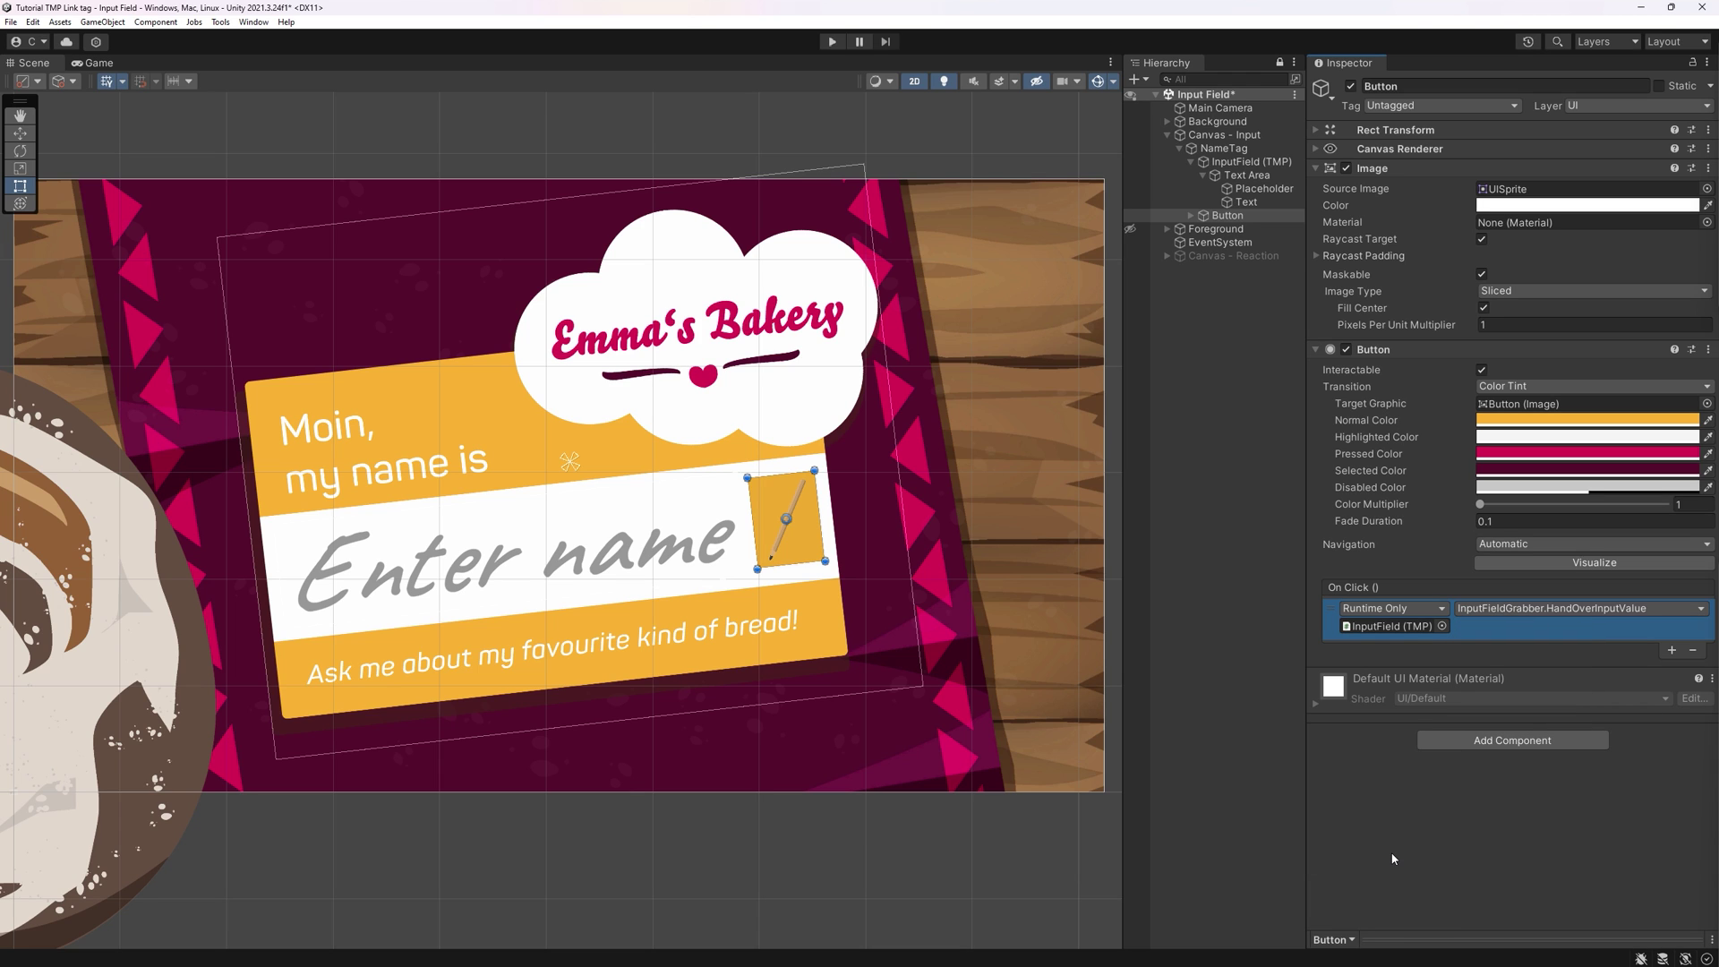
{"action": "type", "text": "Chris"}
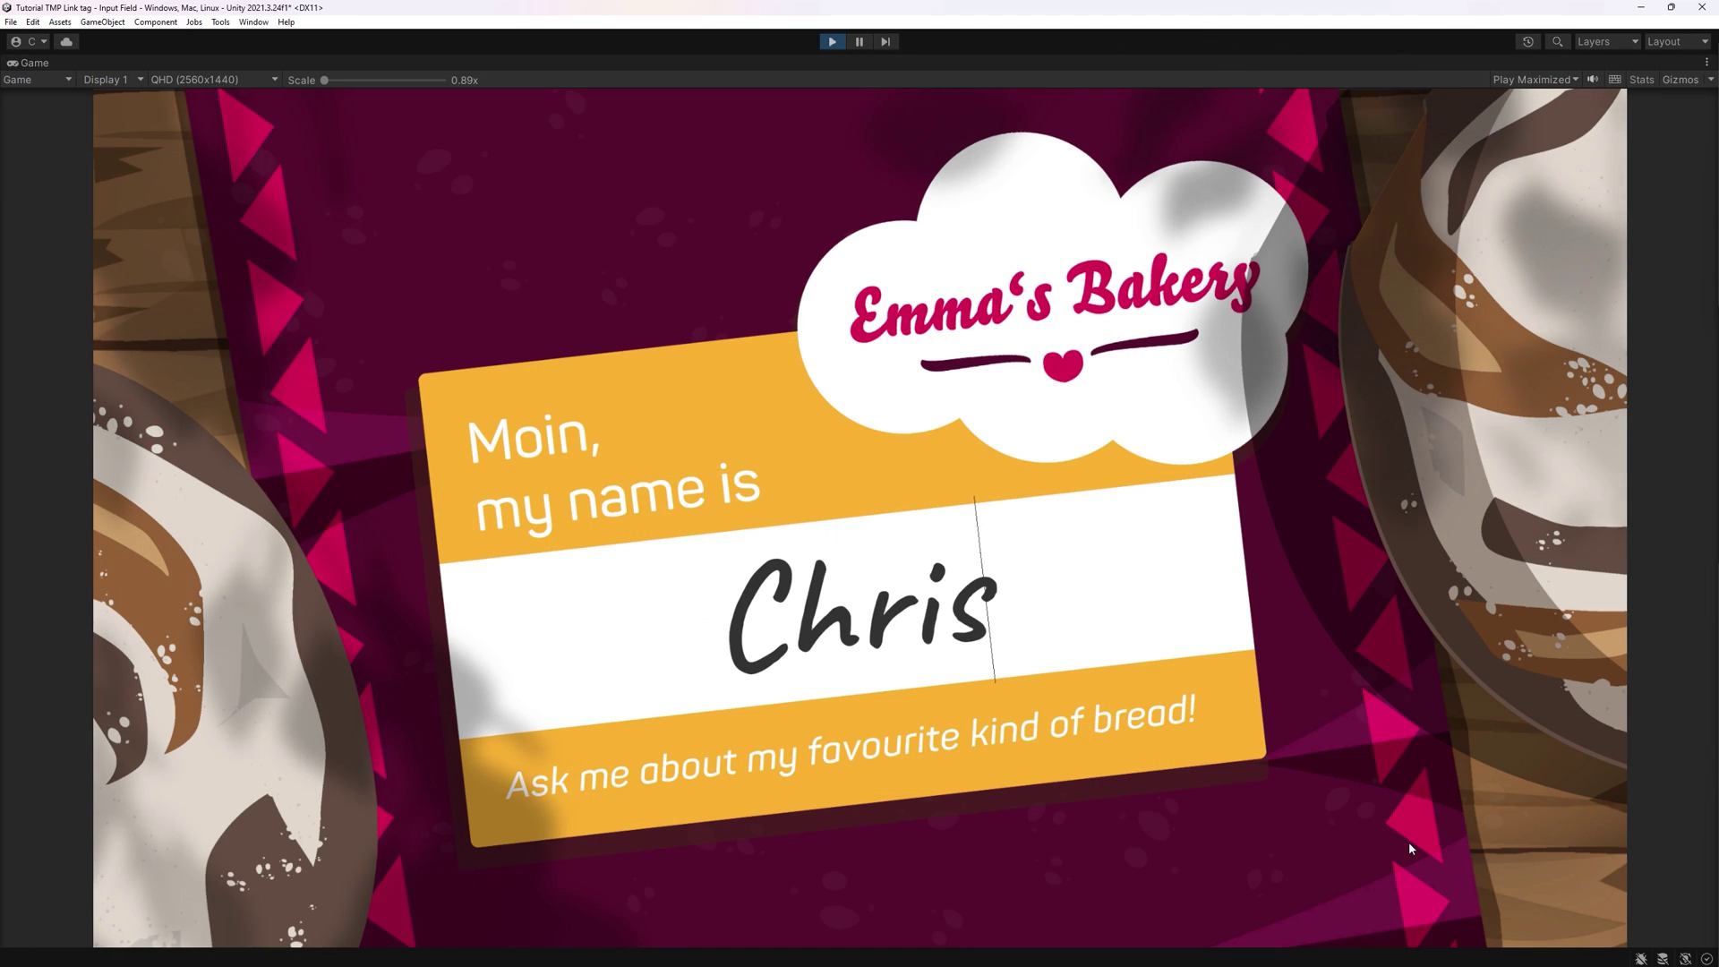
{"action": "type", "text": "tina"}
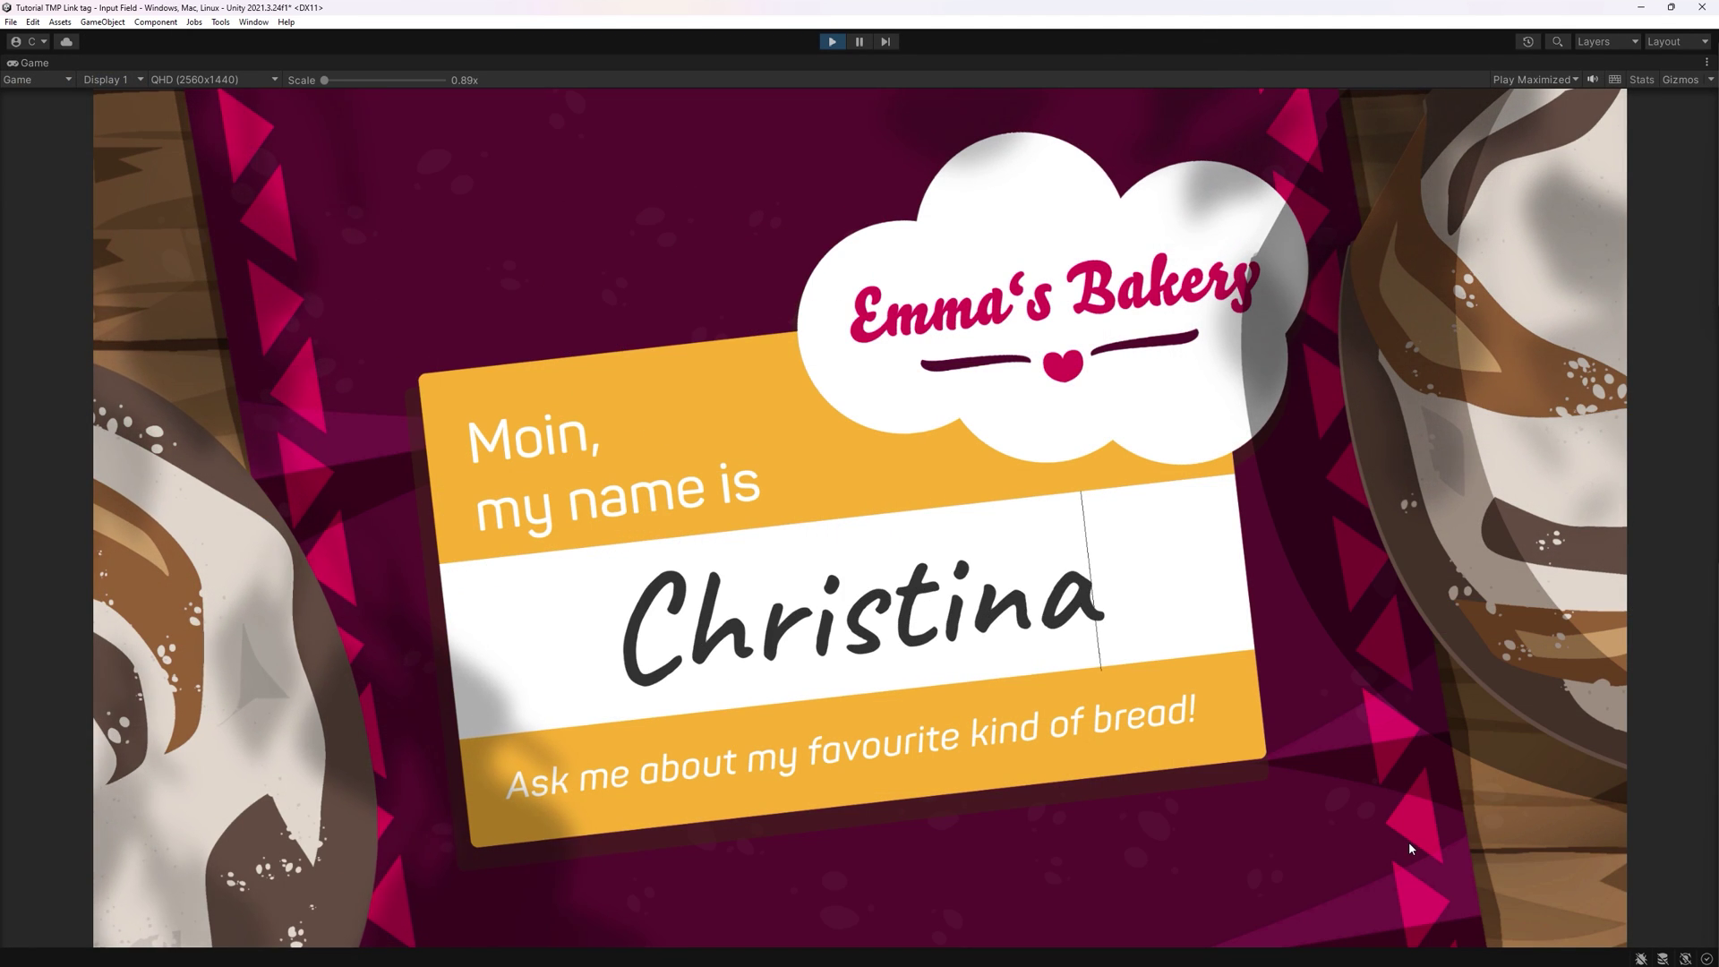